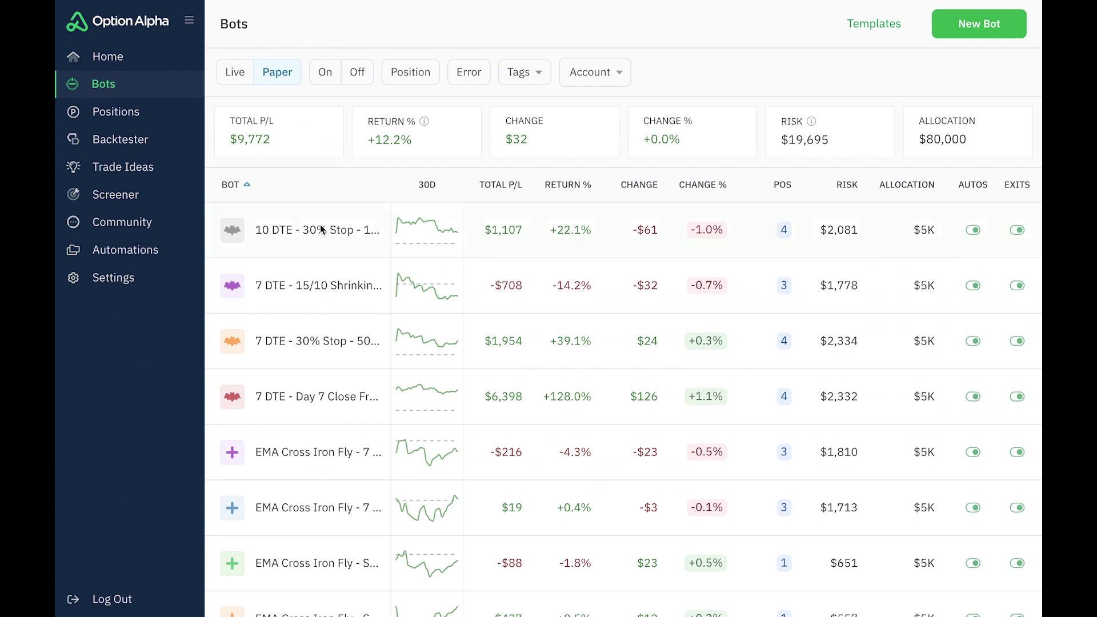
- Open the "7 DTE - Day 7 Close Free Range" bot and review its performance dashboard and position stats
click(294, 399)
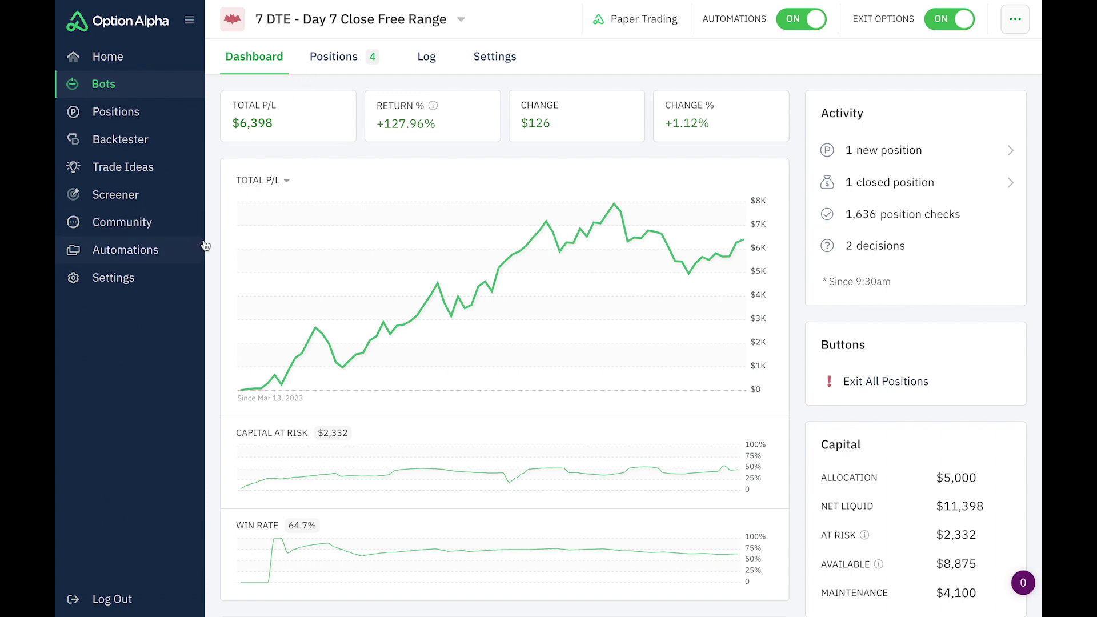
scroll(216, 289, down, 5)
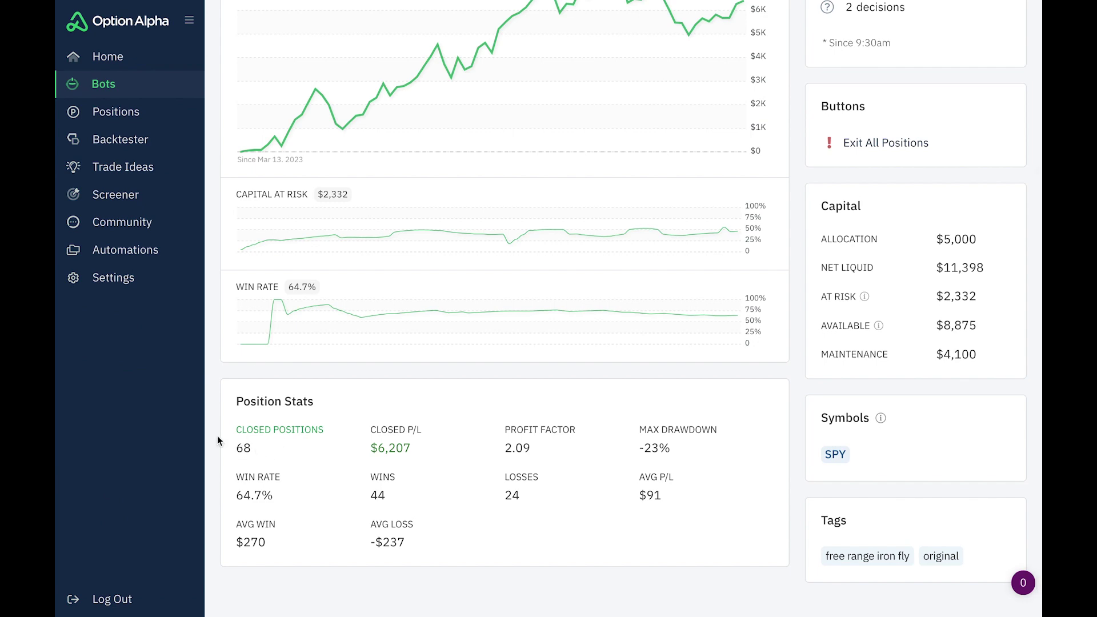
scroll(217, 435, up, 5)
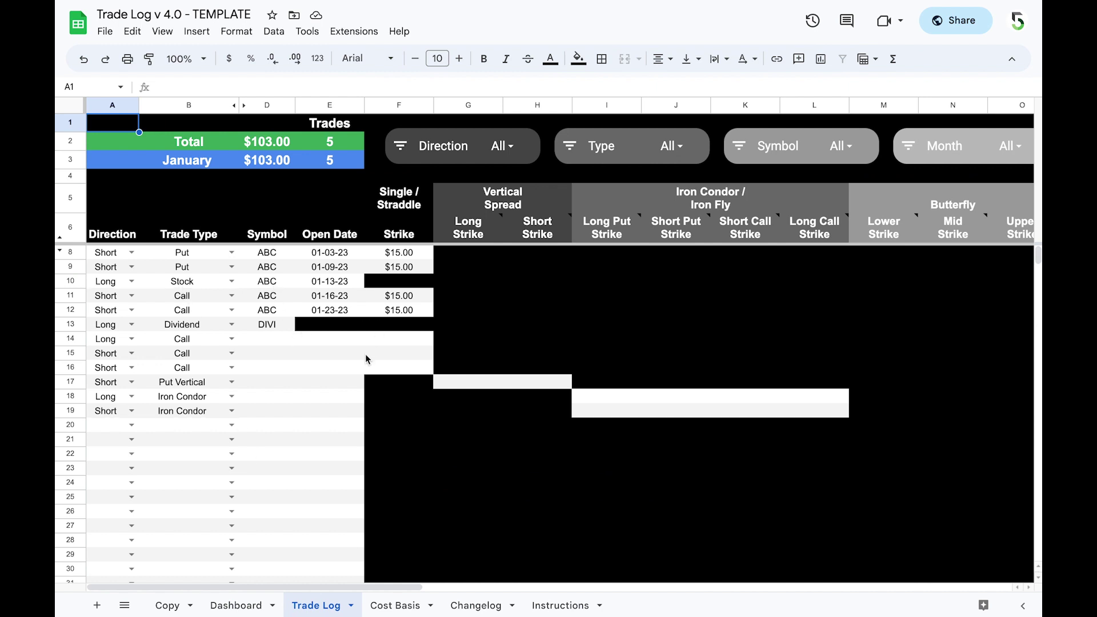
- Examine the 2023 Trading Dashboard in the "Trade Log v 4.0 - TEMPLATE" spreadsheet
click(241, 604)
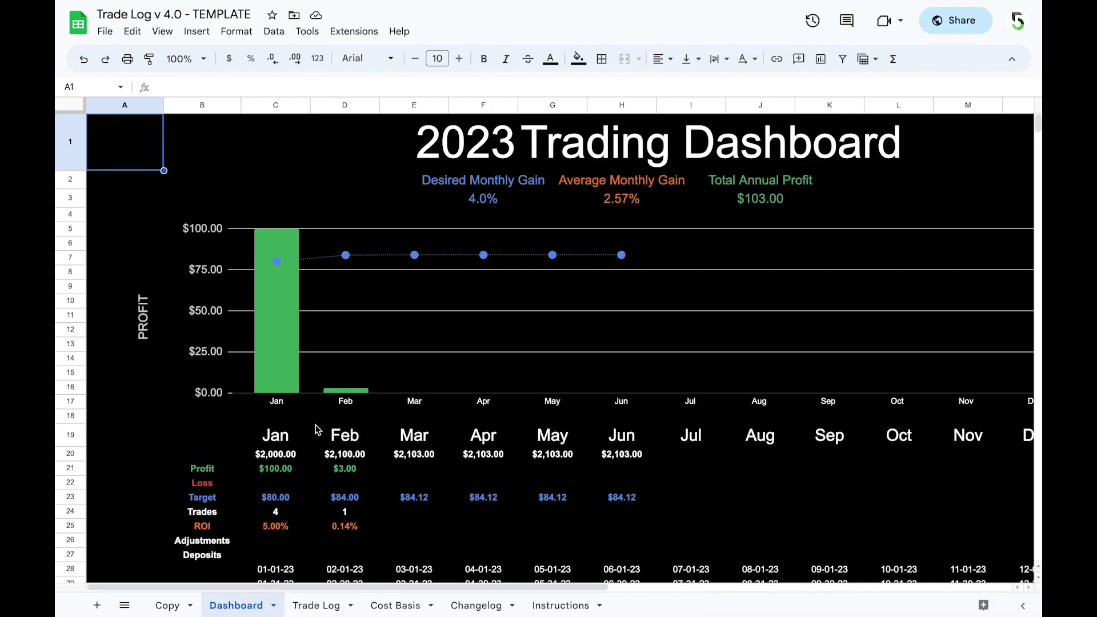
scroll(319, 430, down, 2)
scroll(318, 430, up, 2)
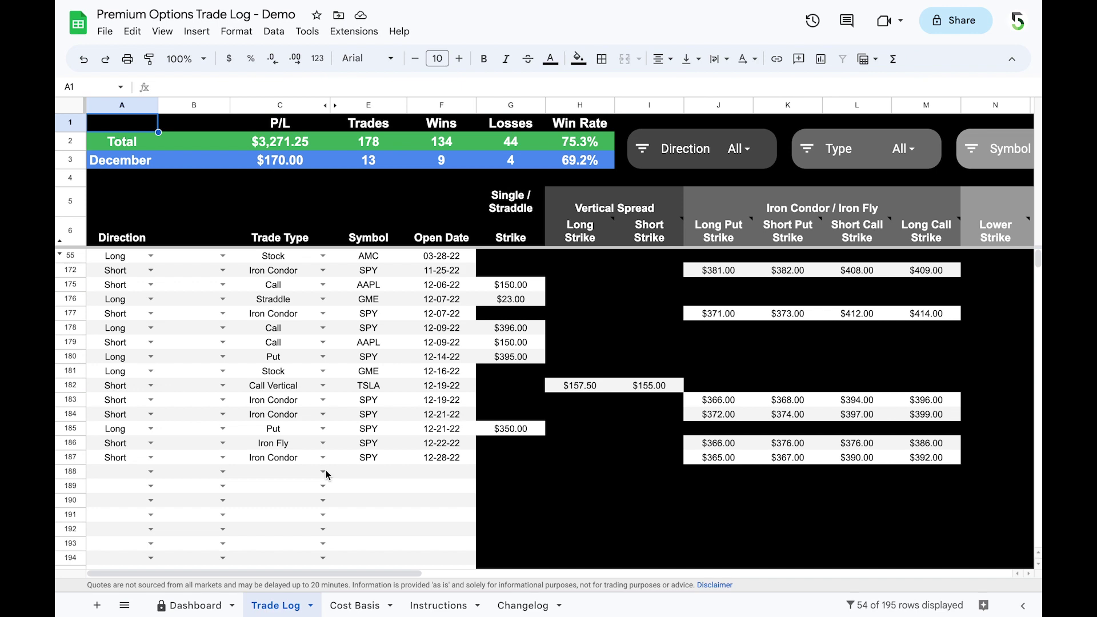
- Review the performance widgets on the dashboard sheet of the "Premium Options Trade Log - Demo" spreadsheet
click(203, 606)
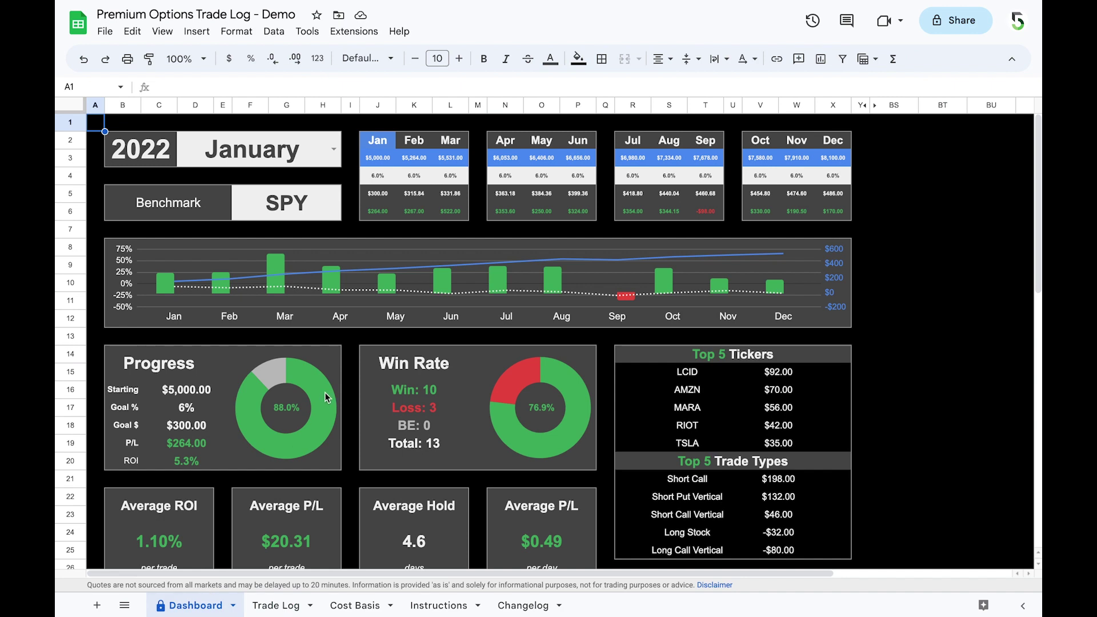
scroll(327, 398, down, 5)
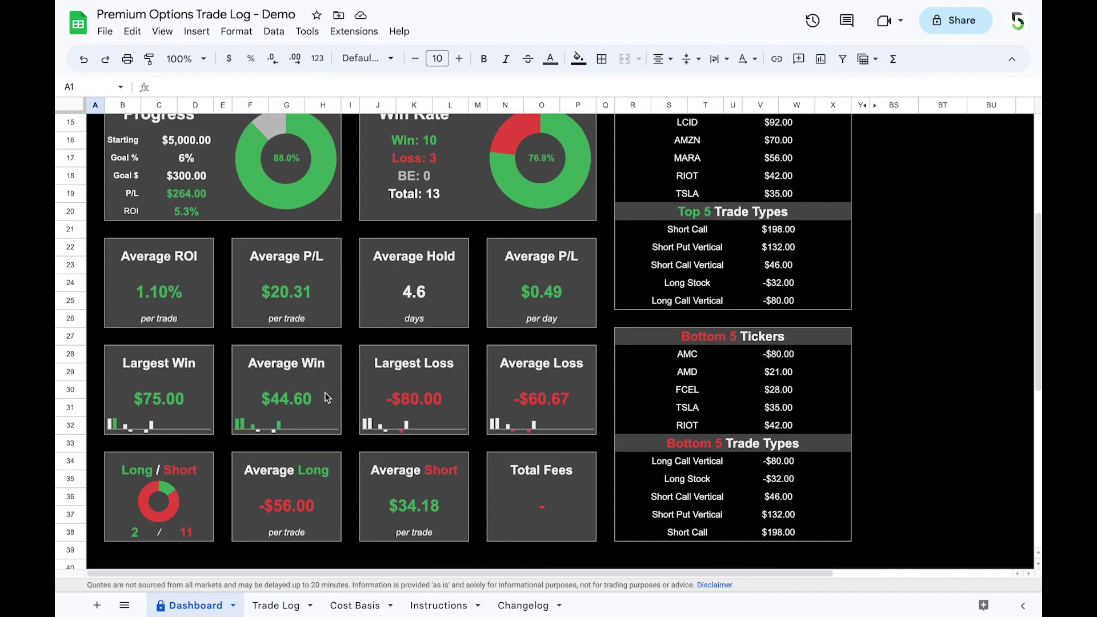
scroll(328, 398, down, 1)
scroll(404, 387, down, 1)
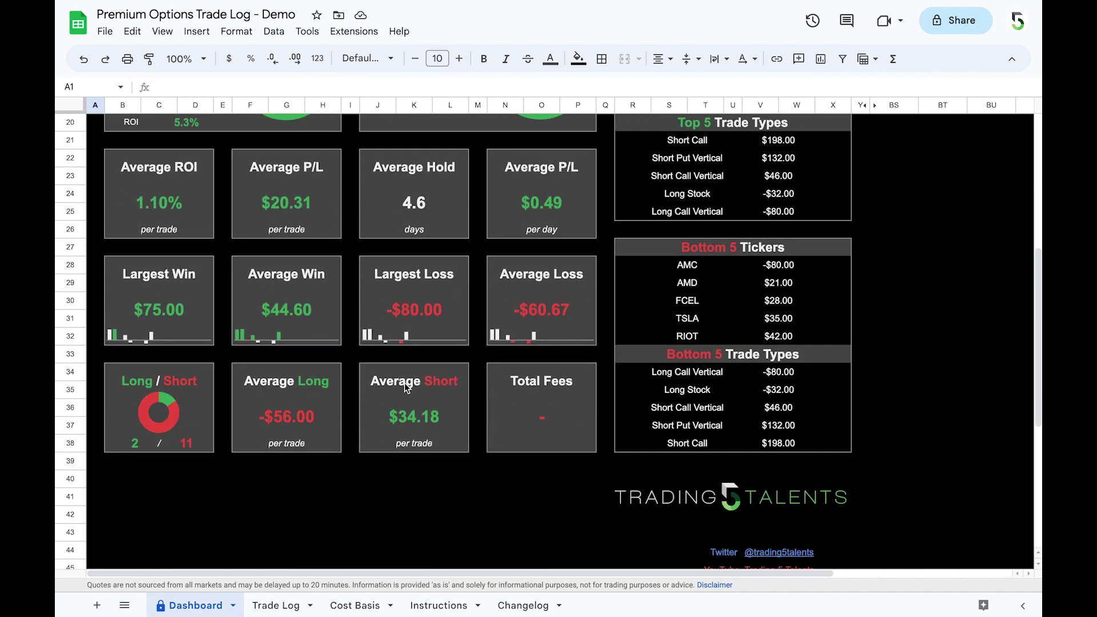
scroll(405, 387, up, 7)
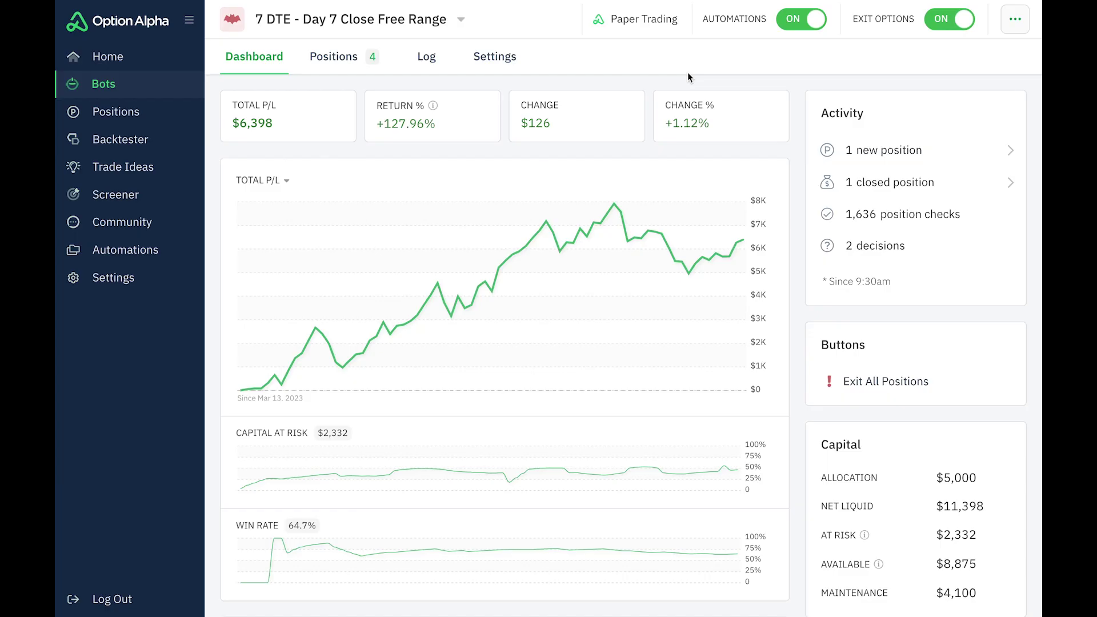
- Review the open and closed positions of the "7 DTE - Day 7 Close Free Range" bot in Option Alpha
click(353, 55)
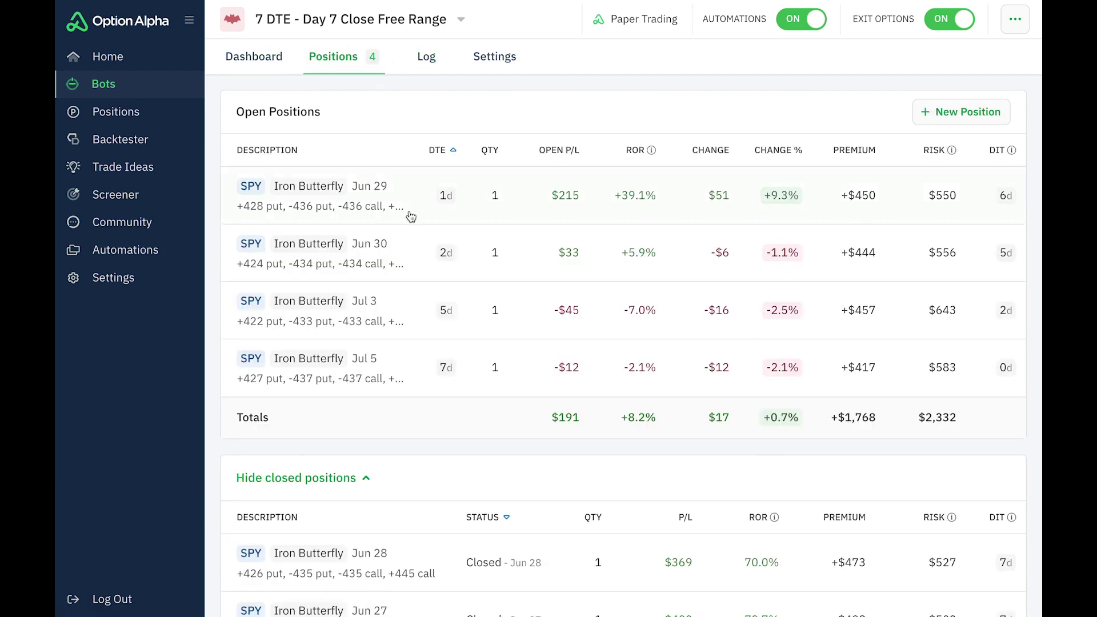
scroll(411, 223, down, 7)
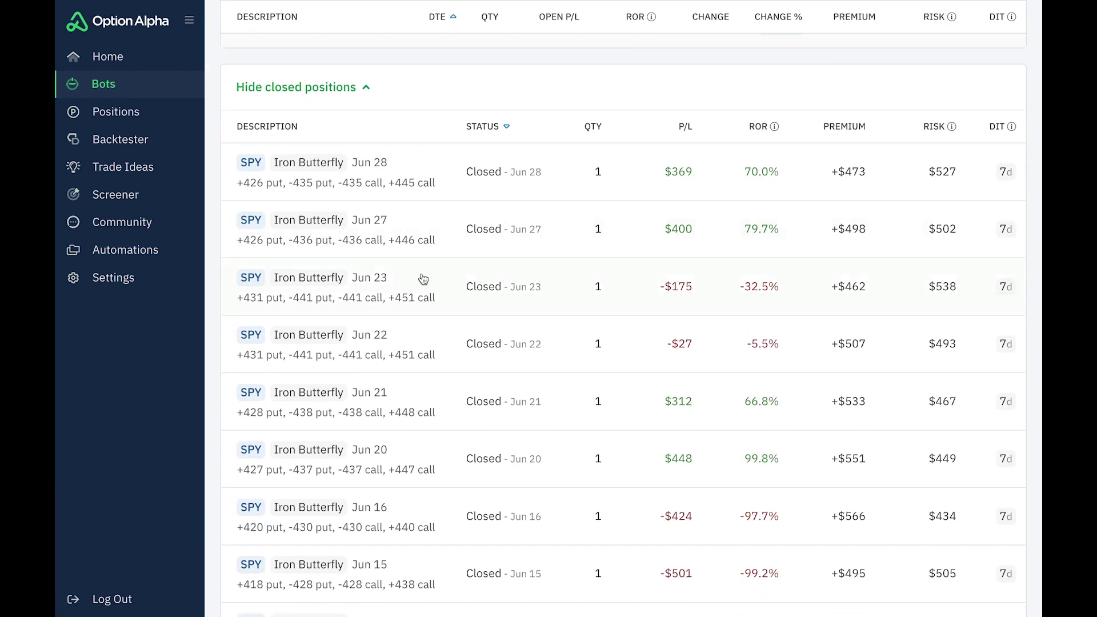
scroll(423, 279, up, 6)
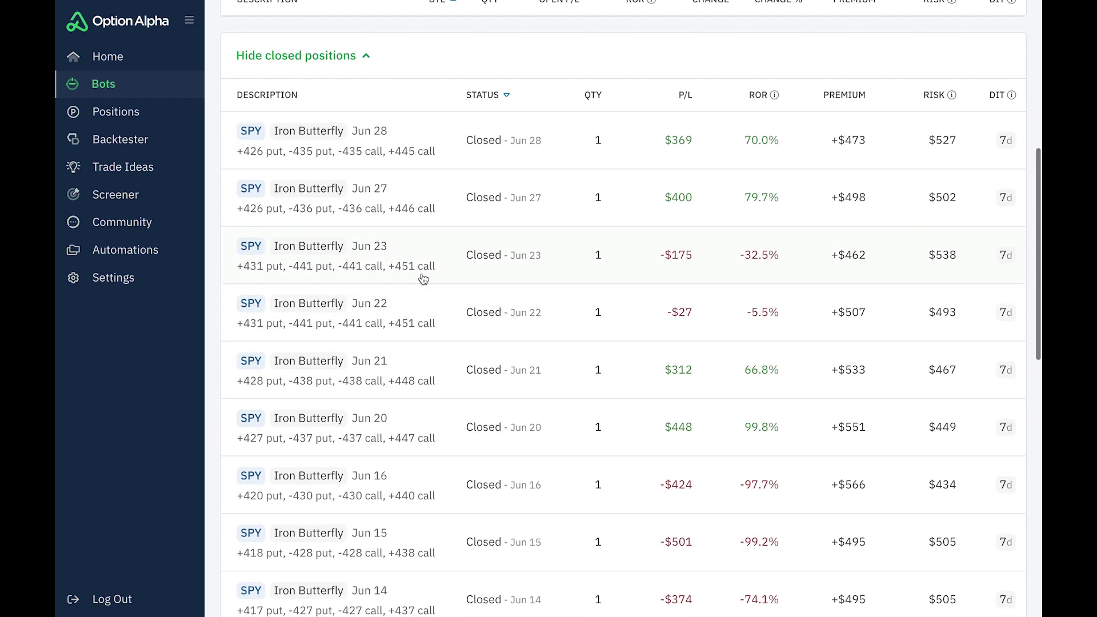
scroll(421, 279, up, 1)
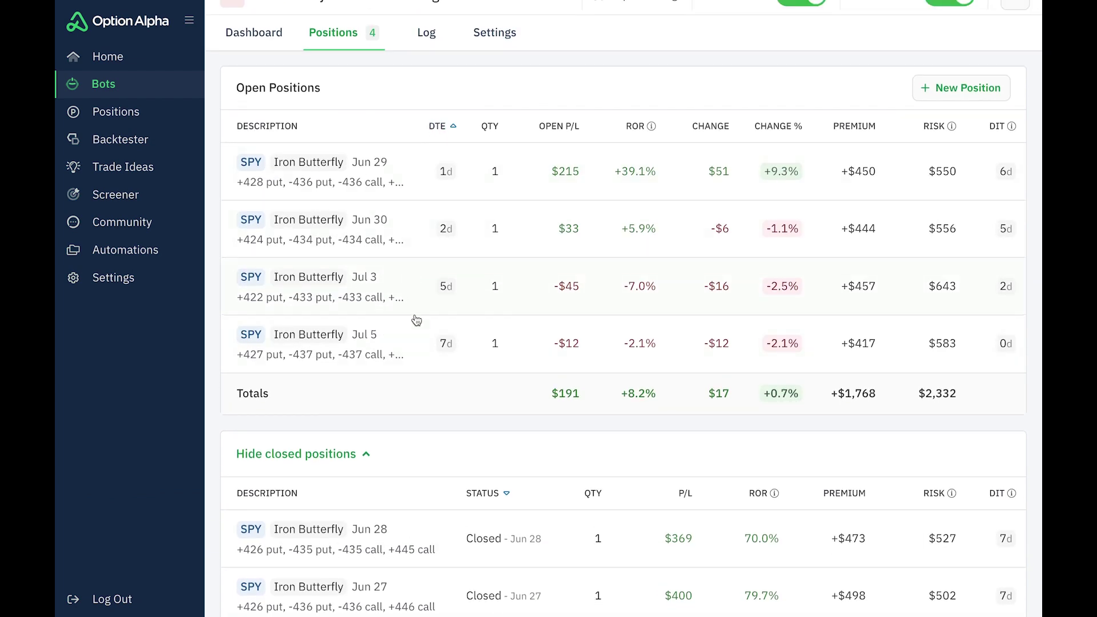
scroll(440, 343, down, 3)
scroll(444, 368, down, 3)
scroll(445, 367, up, 6)
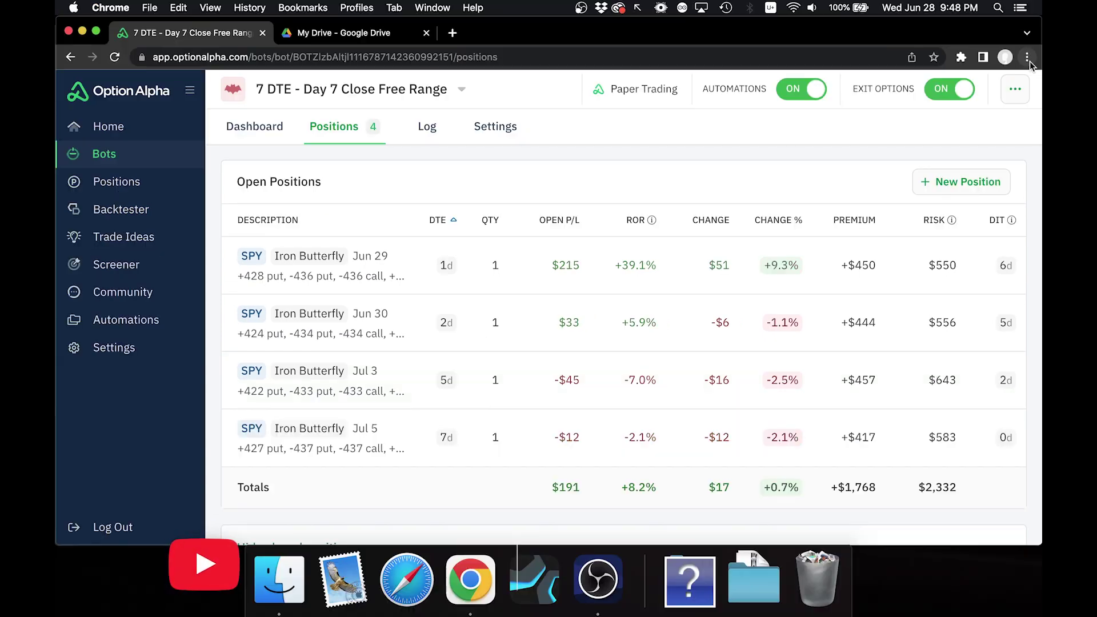
- Go to the Chrome Web Store and search for "web scraper"
click(1028, 57)
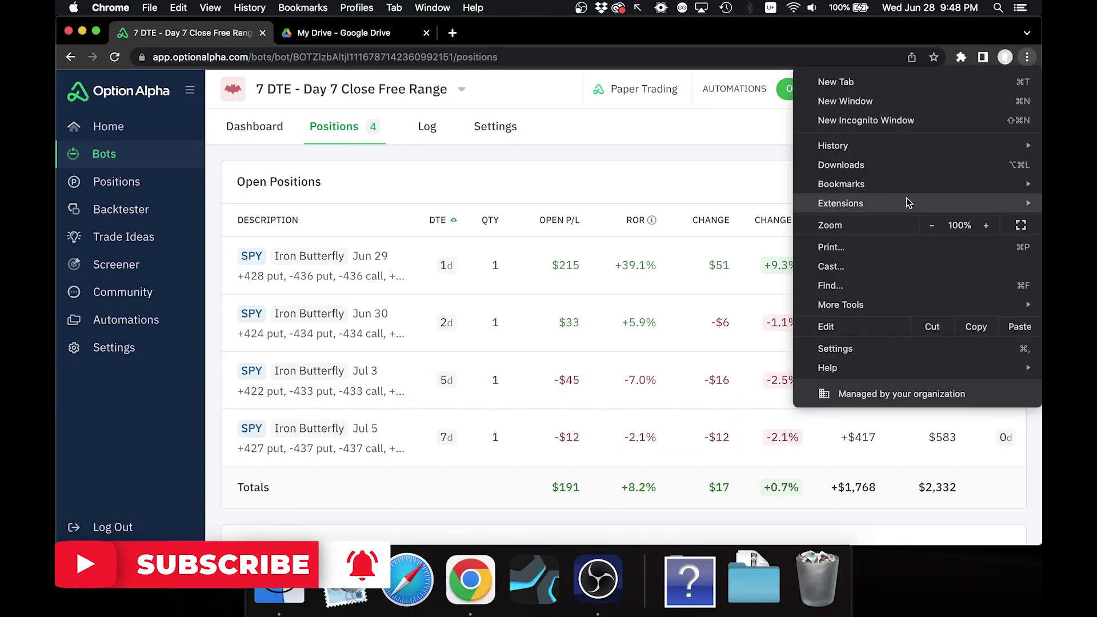
mouse_move(896, 204)
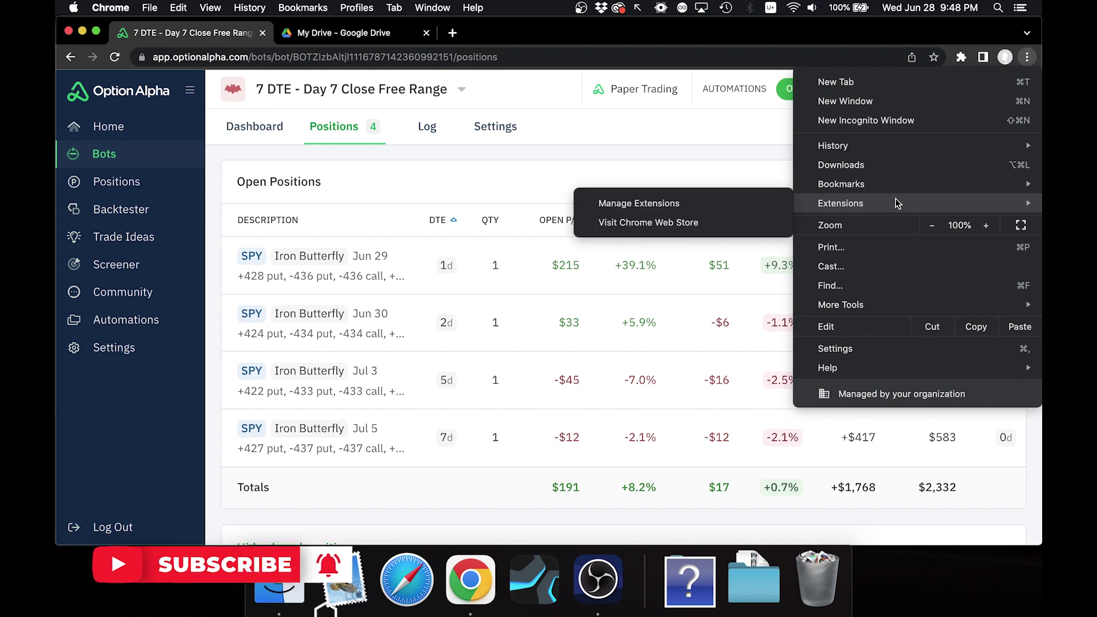
click(725, 225)
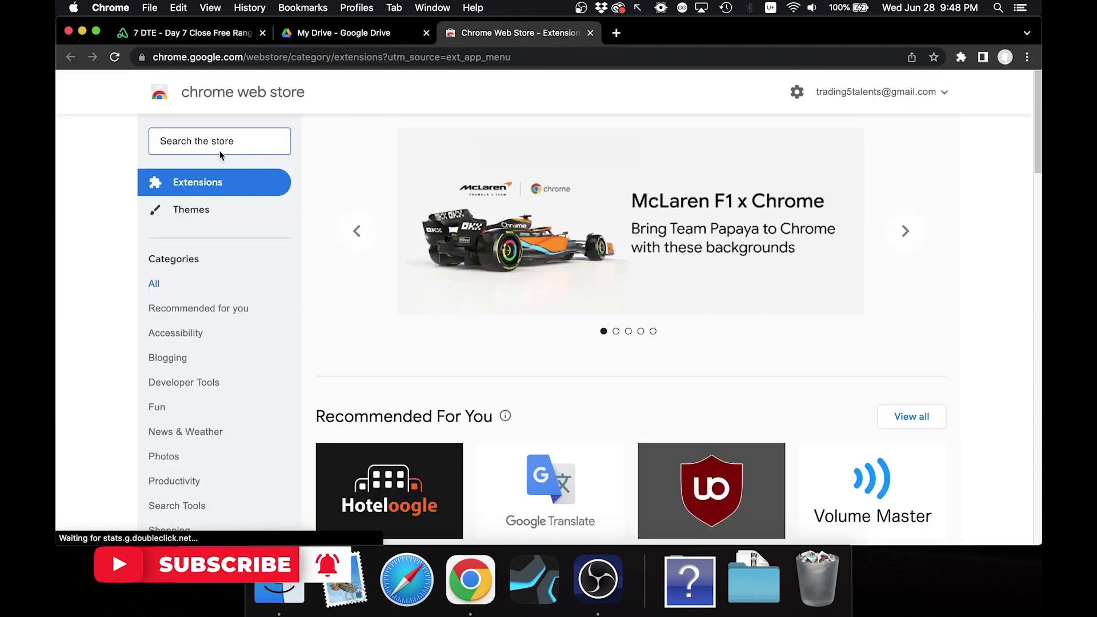
text(web scraper)
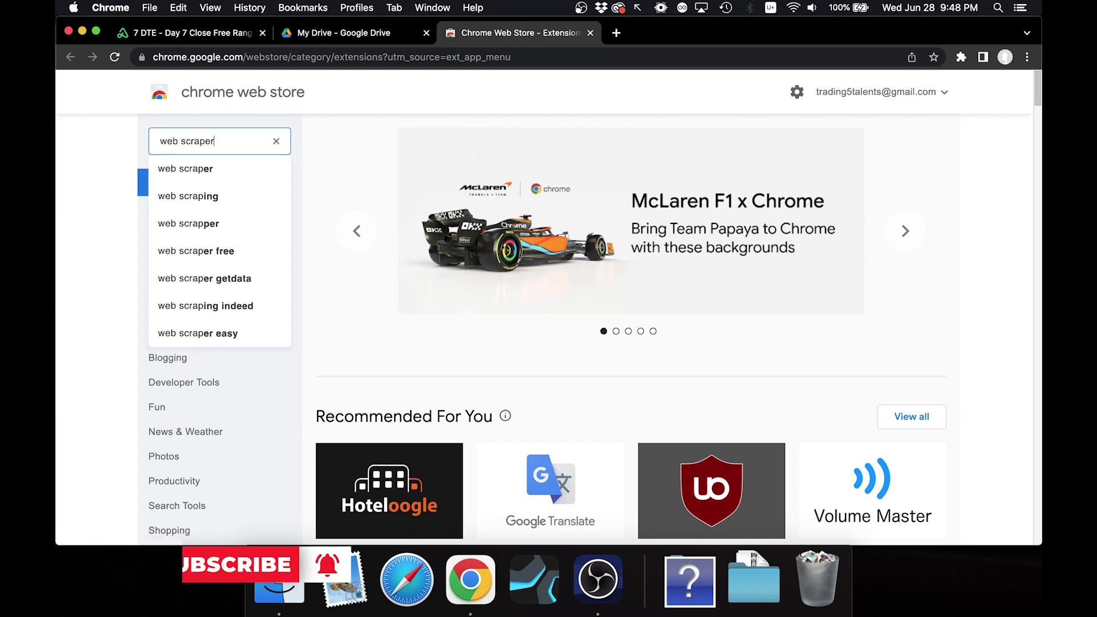
key(Return)
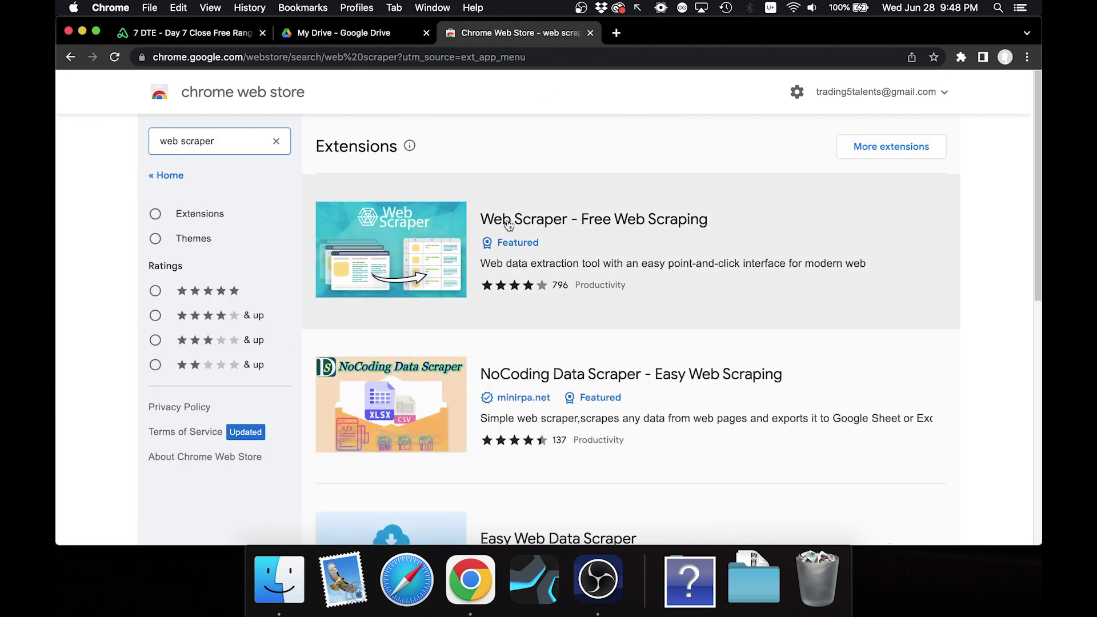
- Add the "Web Scraper - Free Web Scraping" extension to Chrome
click(576, 222)
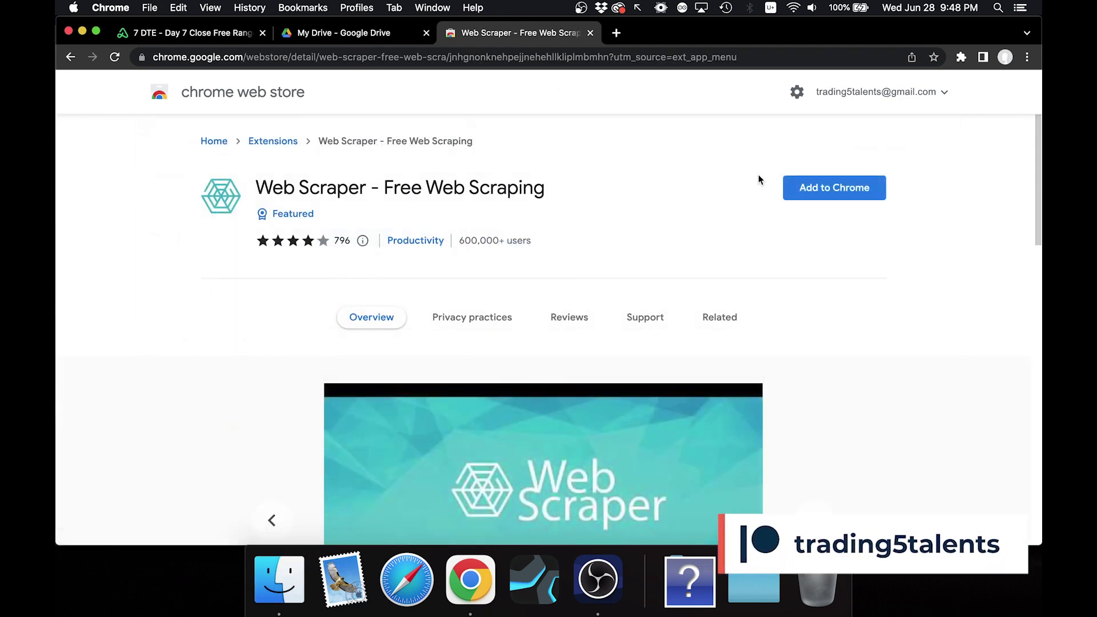
click(810, 188)
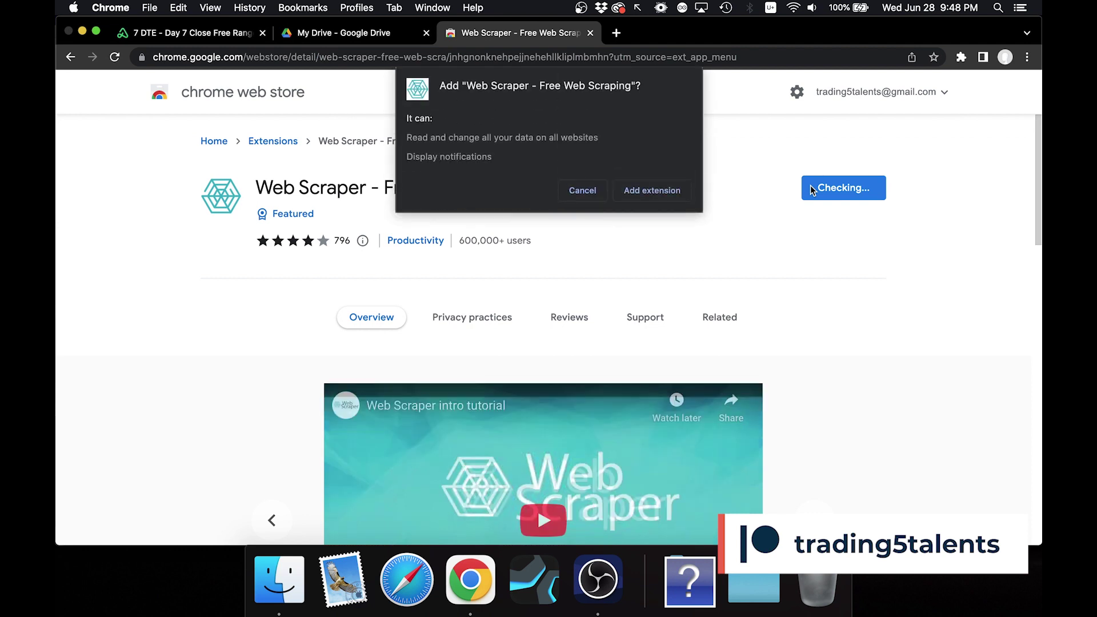
click(645, 194)
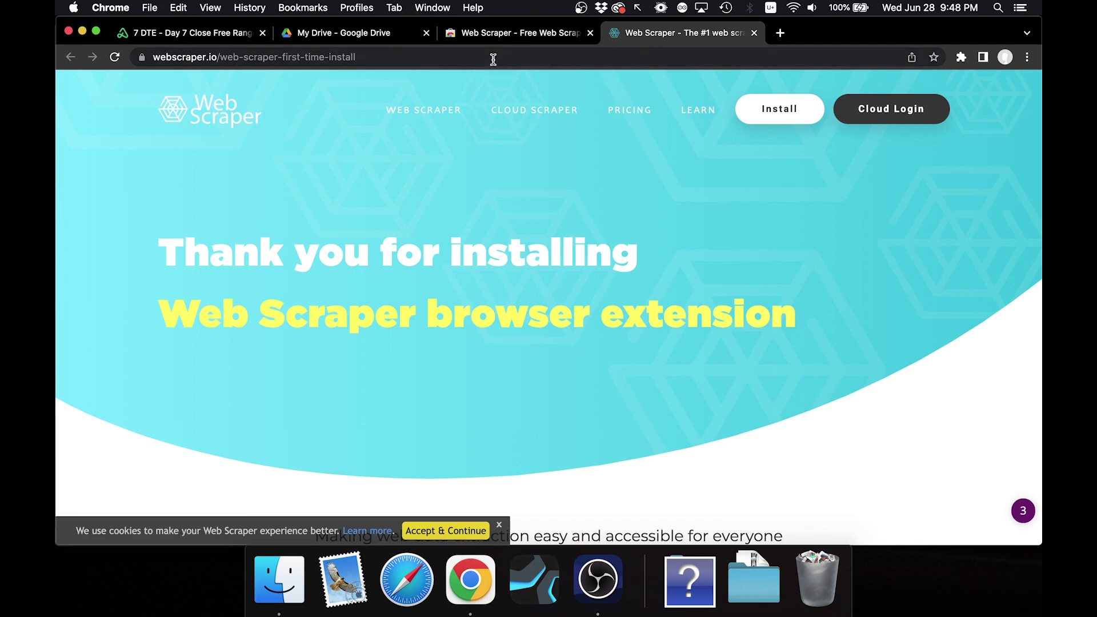
- Return to the bot's positions page and bring up Web Scraper in Chrome's developer tools
click(224, 34)
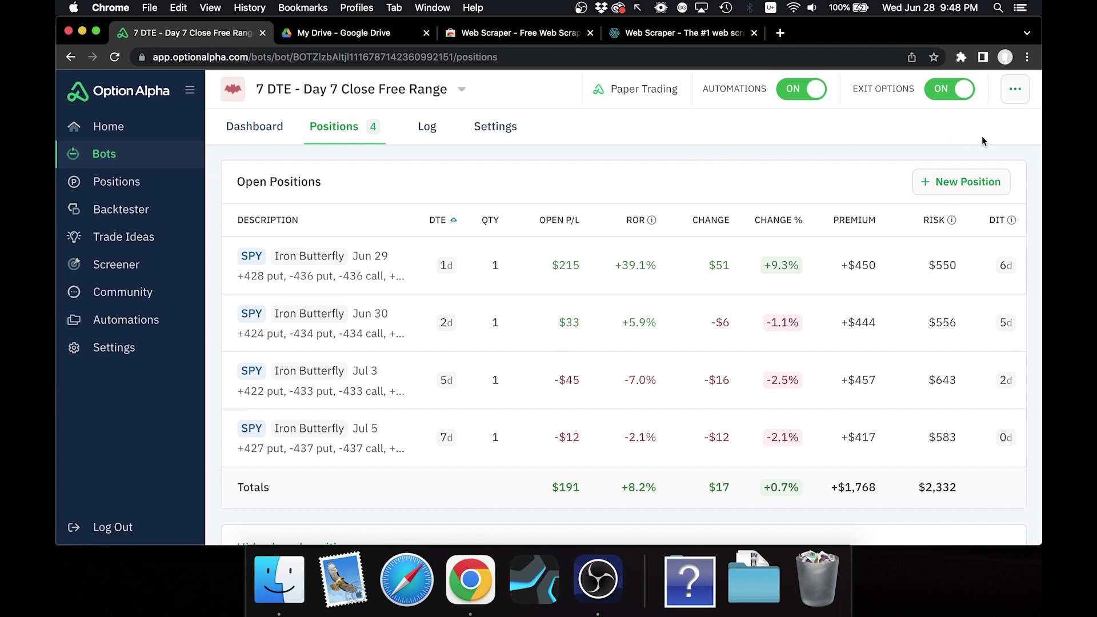
click(1029, 58)
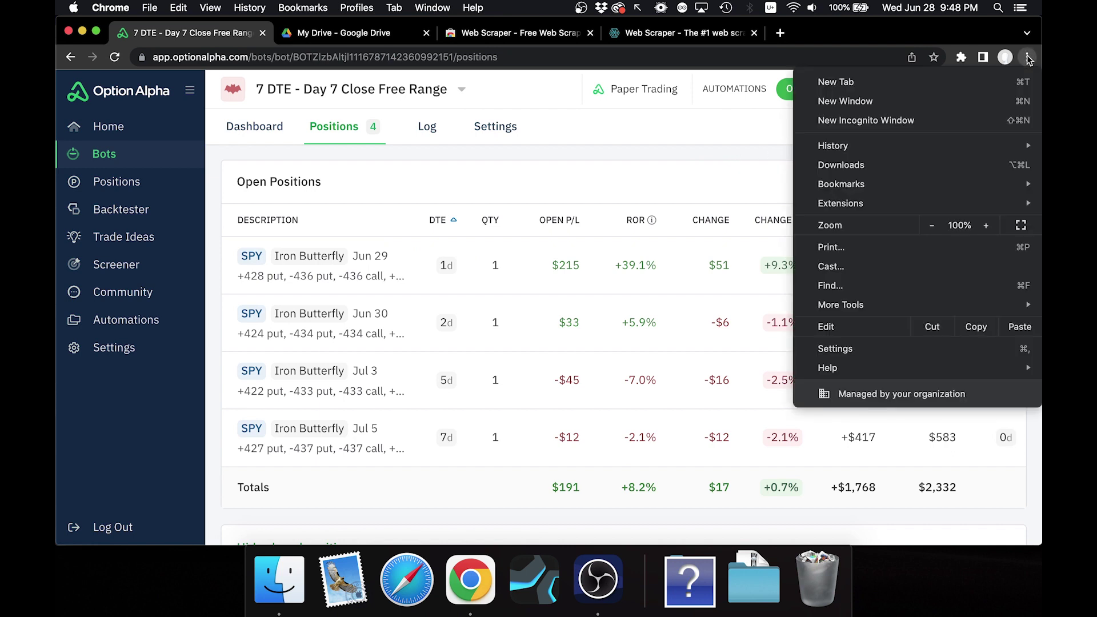
mouse_move(913, 200)
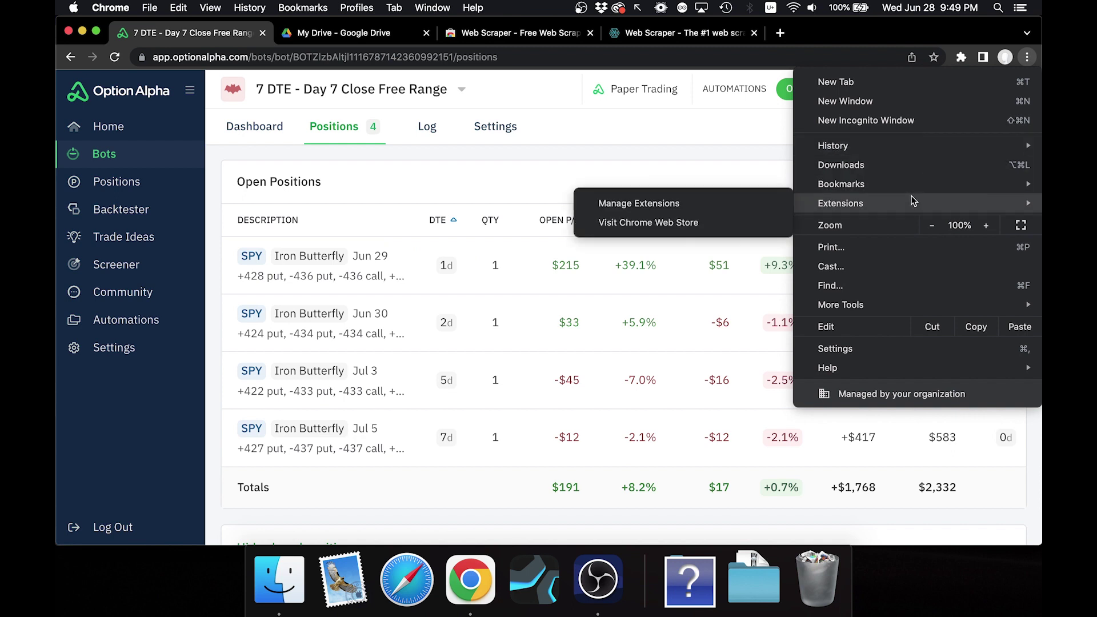
mouse_move(890, 301)
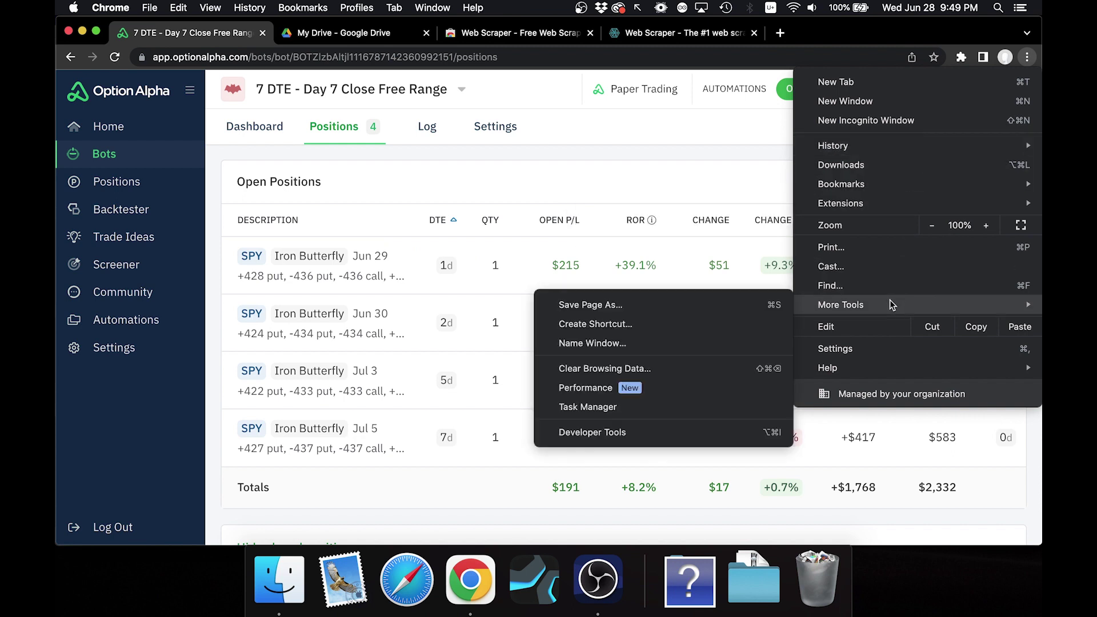
click(673, 431)
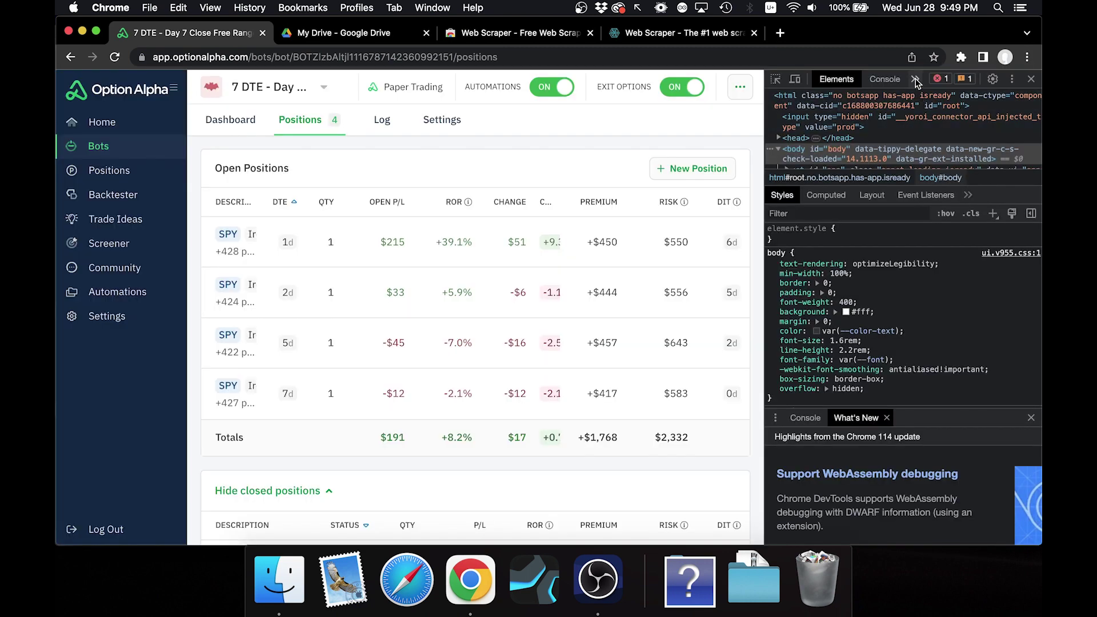
click(915, 80)
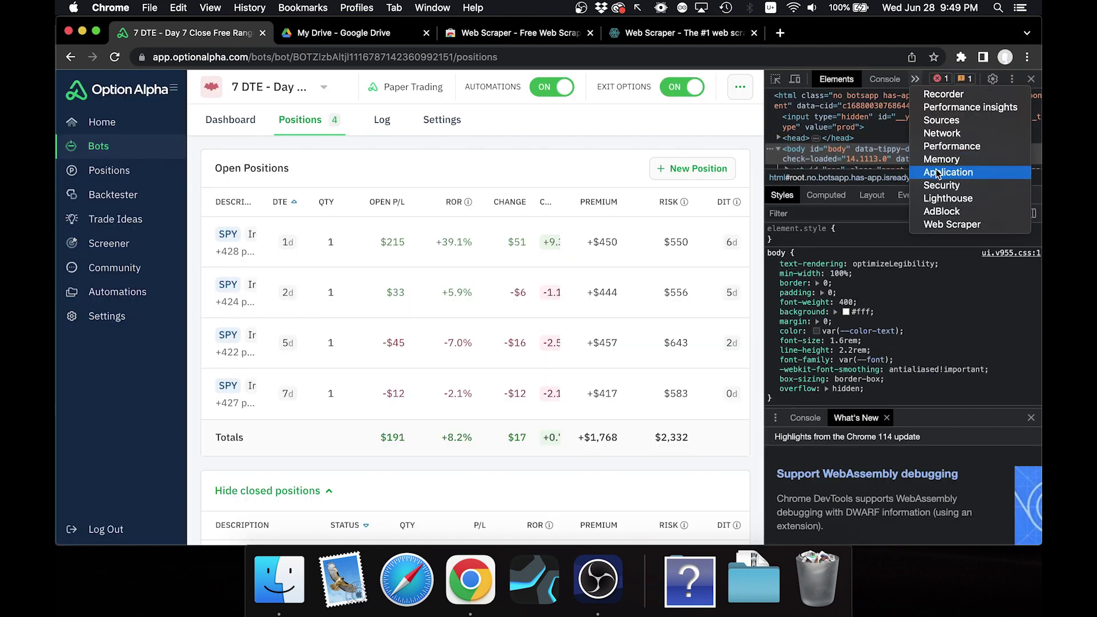
click(946, 224)
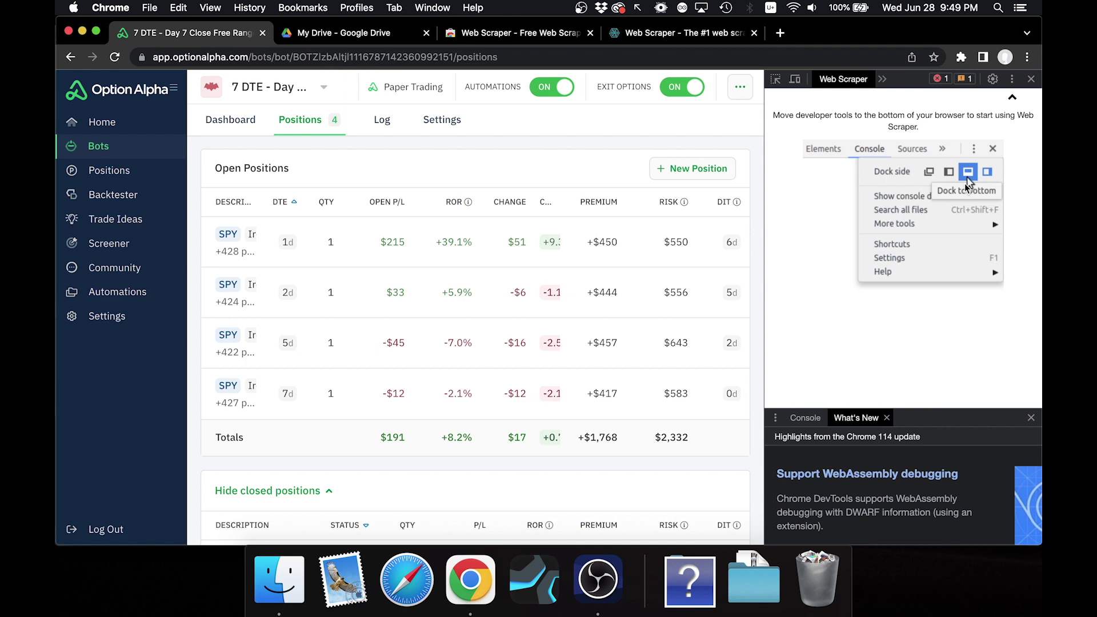
- Dock the developer tools to the bottom of the browser and close the What's New drawer
click(1013, 79)
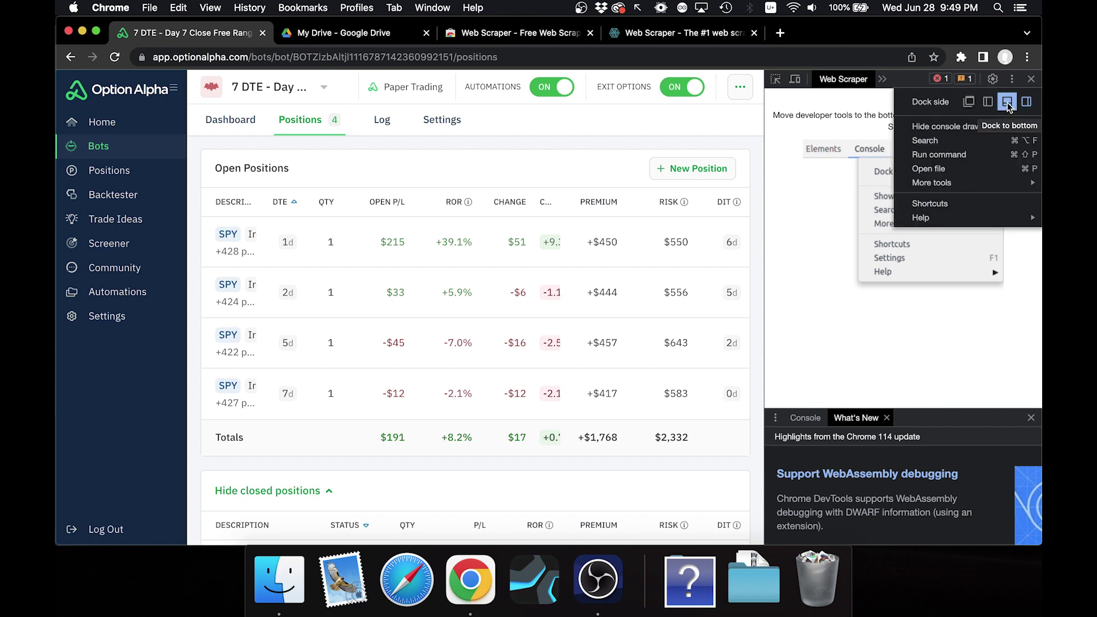
click(1008, 102)
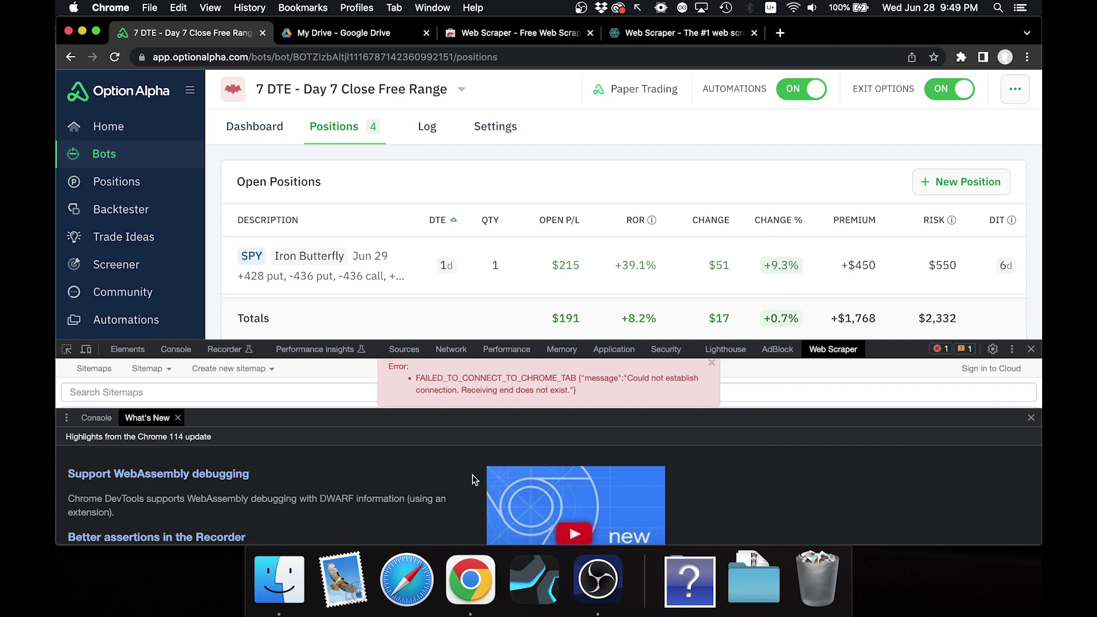
click(178, 418)
key(Escape)
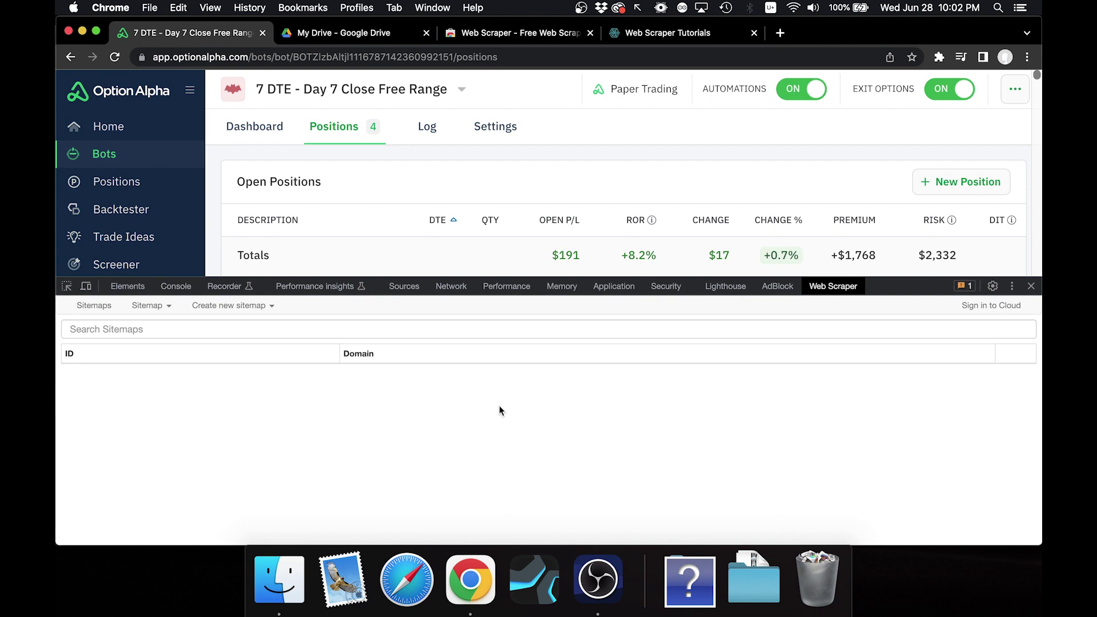
- Start a new sitemap in Web Scraper and name it "free-range-bot"
click(239, 310)
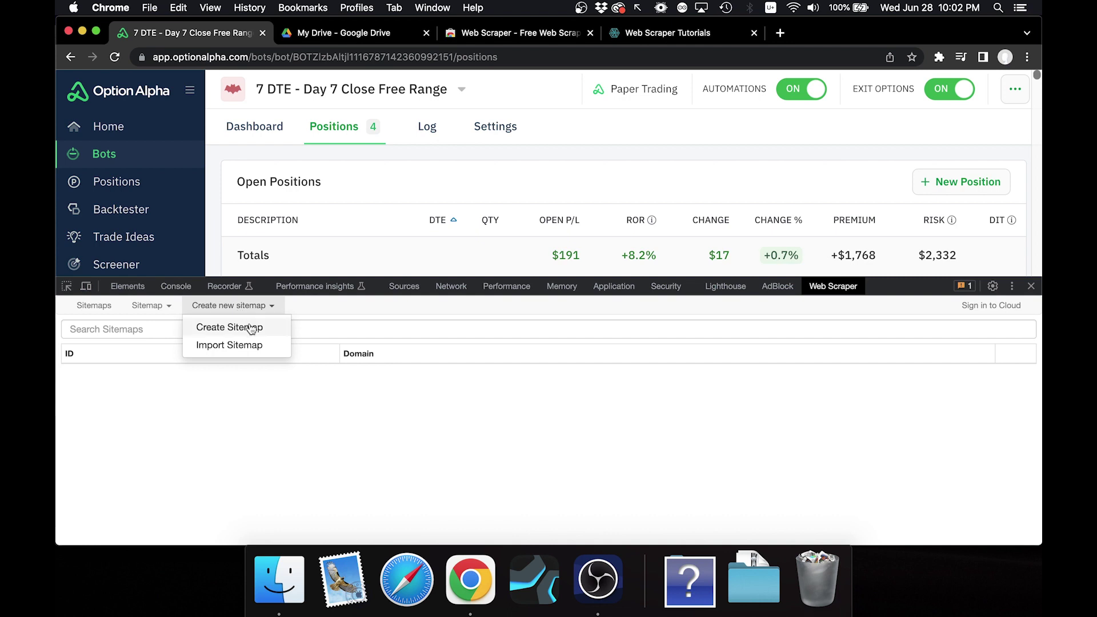
click(250, 327)
click(232, 327)
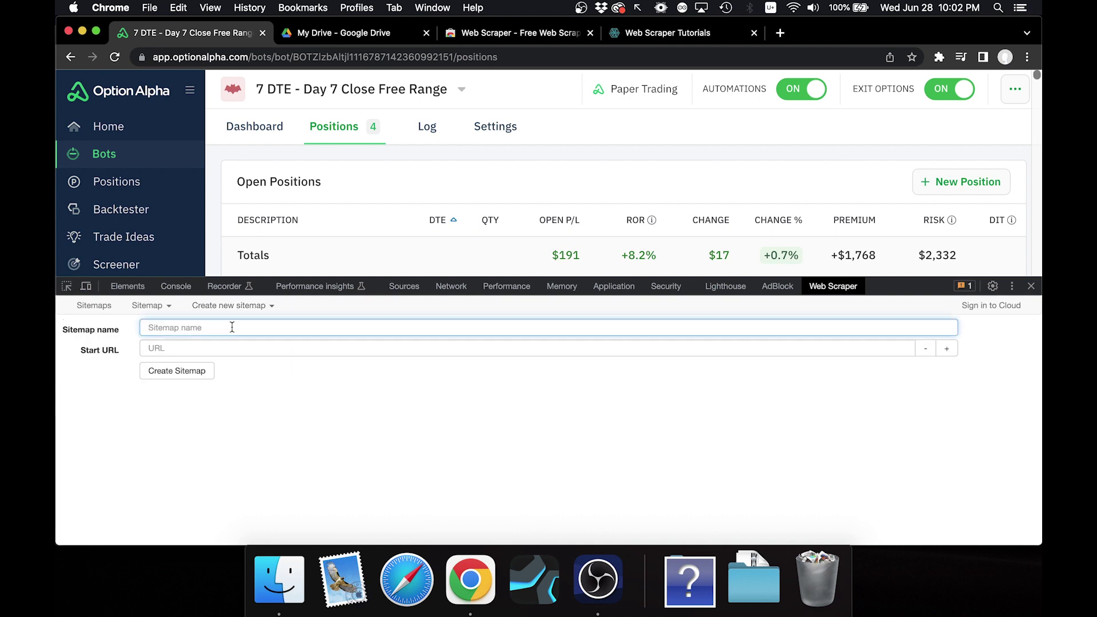
text(fr)
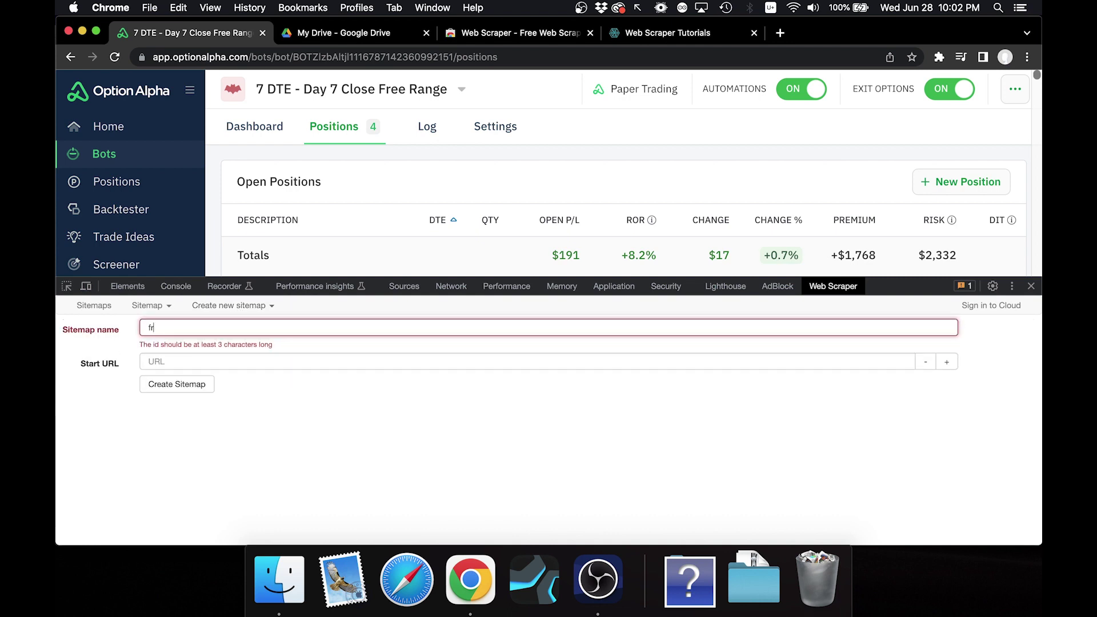
text(ee-range-)
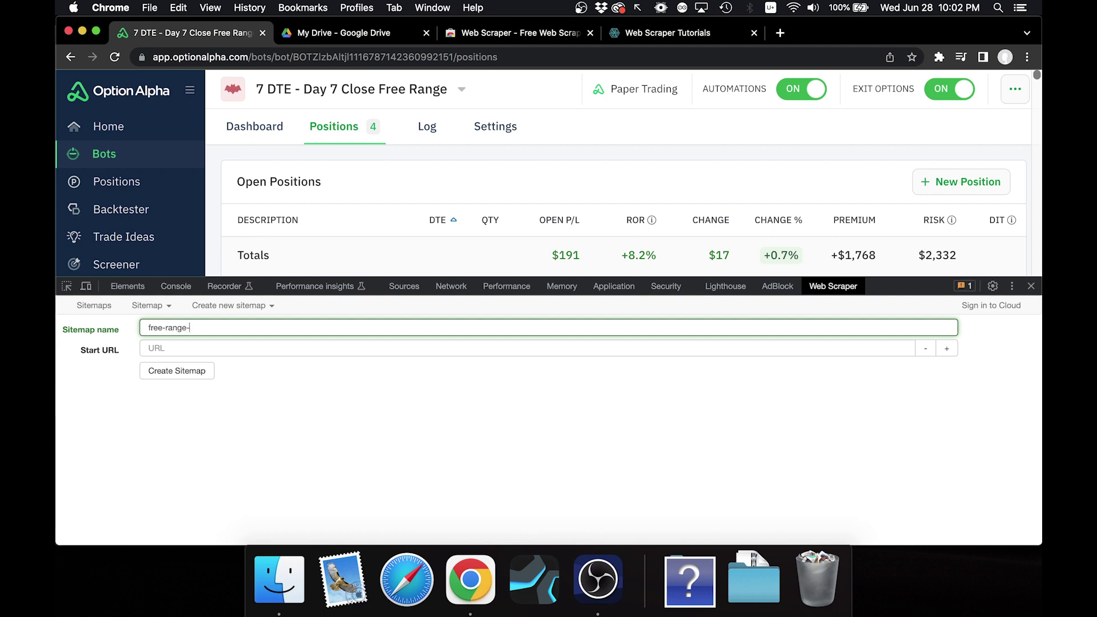
text(bot)
- Copy the bot's positions page address into the sitemap's start URL and create the sitemap
click(217, 348)
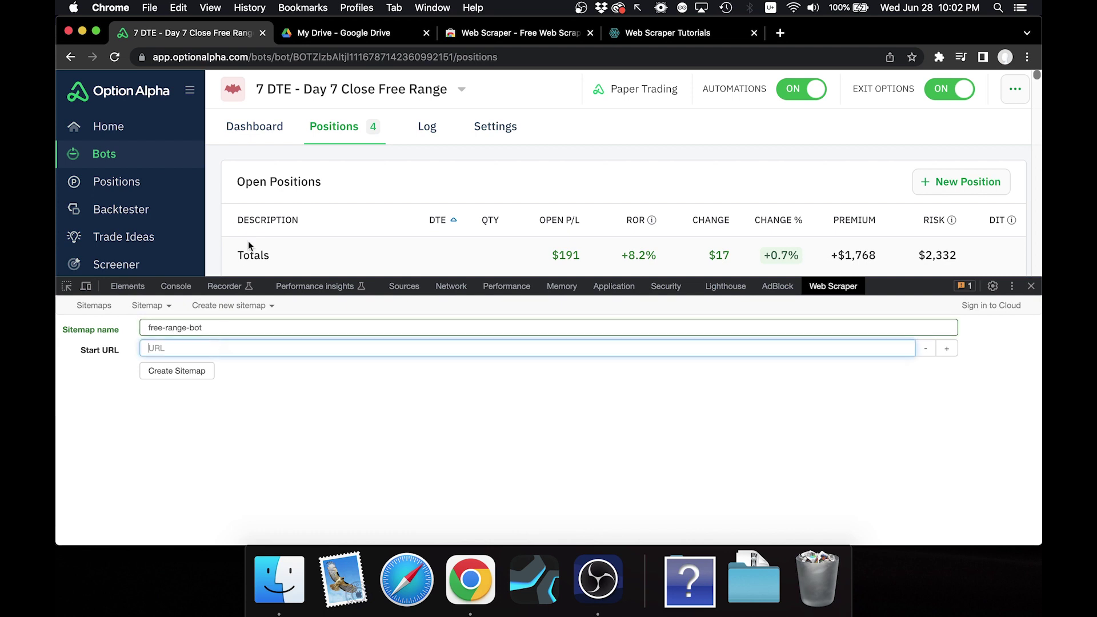
click(262, 60)
right_click(262, 64)
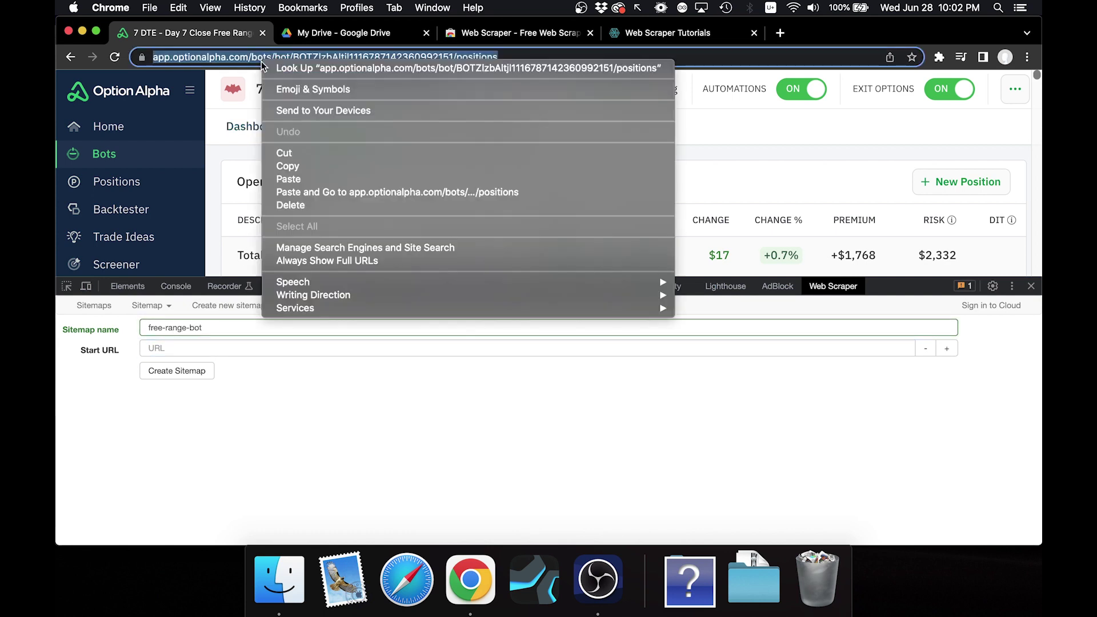
click(312, 167)
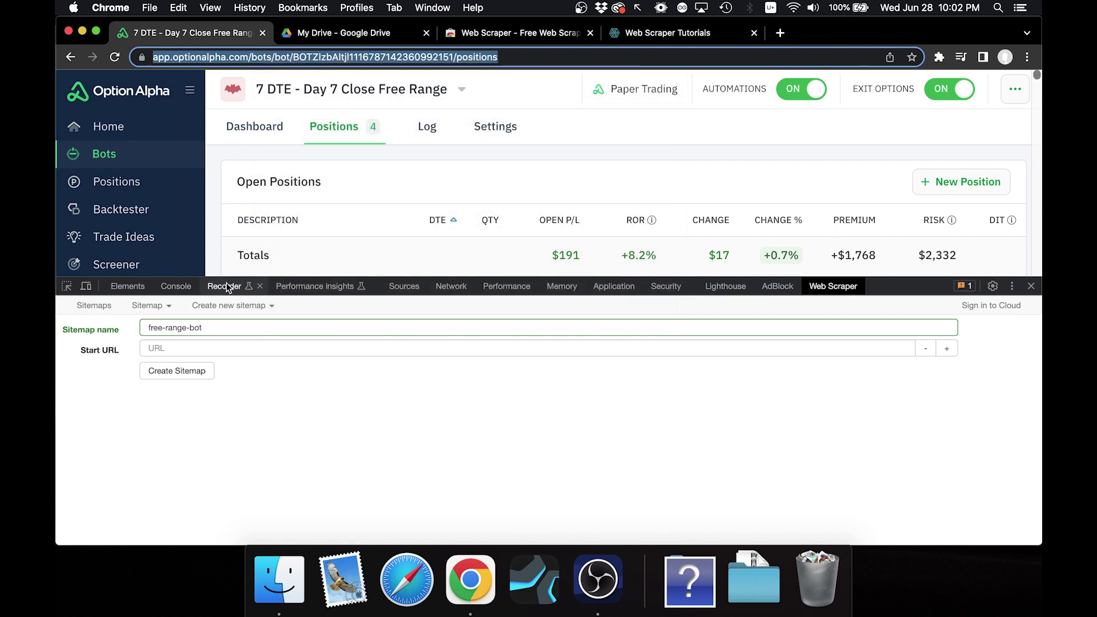
click(215, 351)
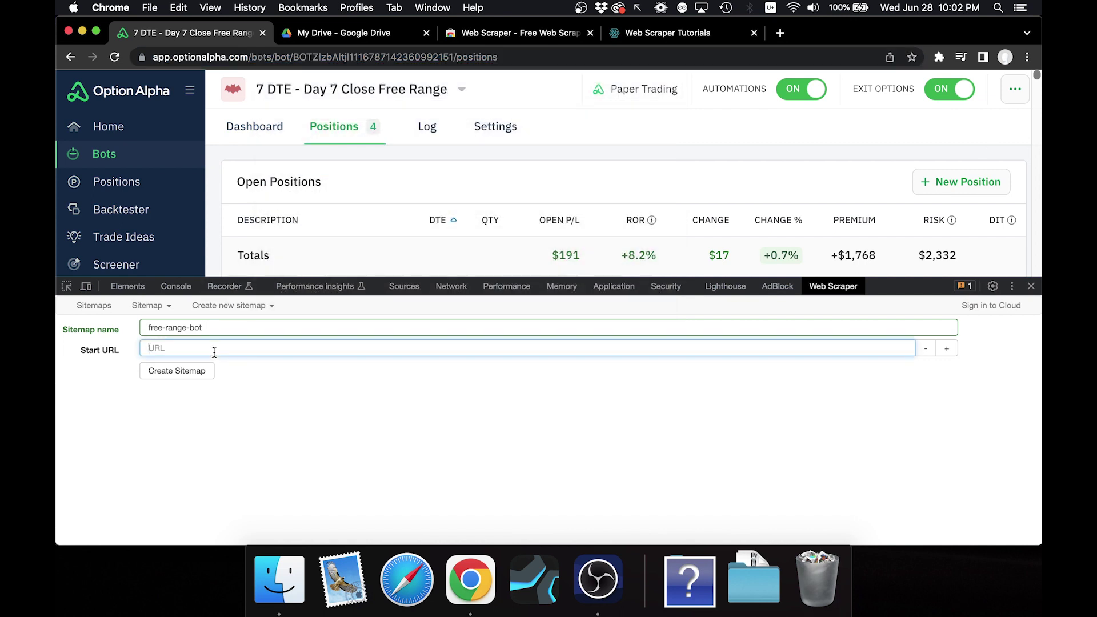
key(cmd+v)
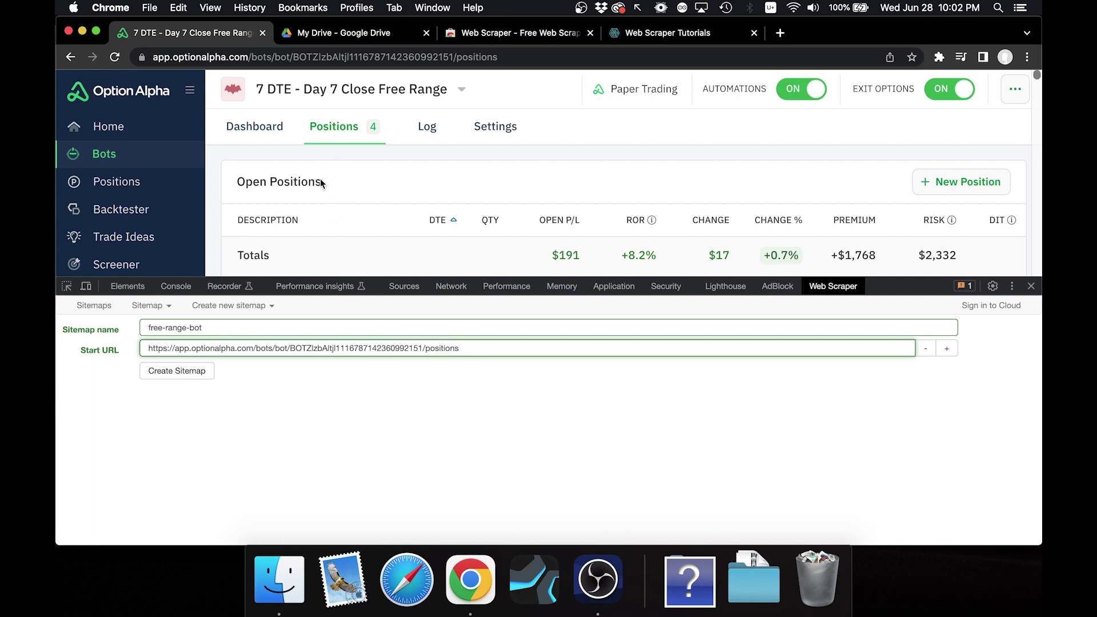
click(195, 372)
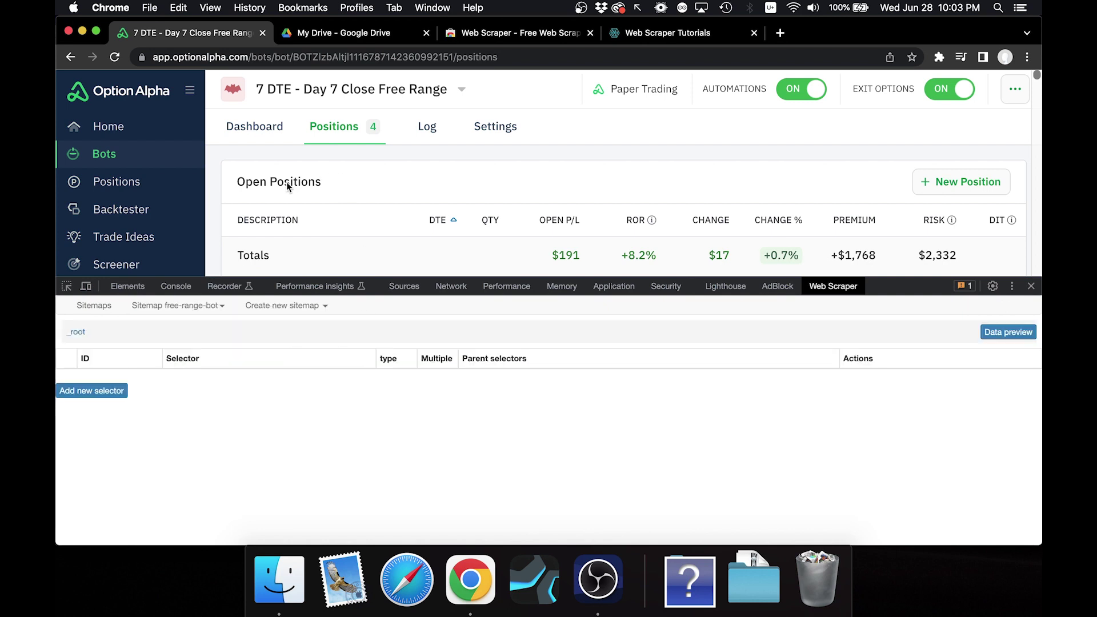
- Make the browser window full screen and look over the bot's open and closed positions
click(96, 31)
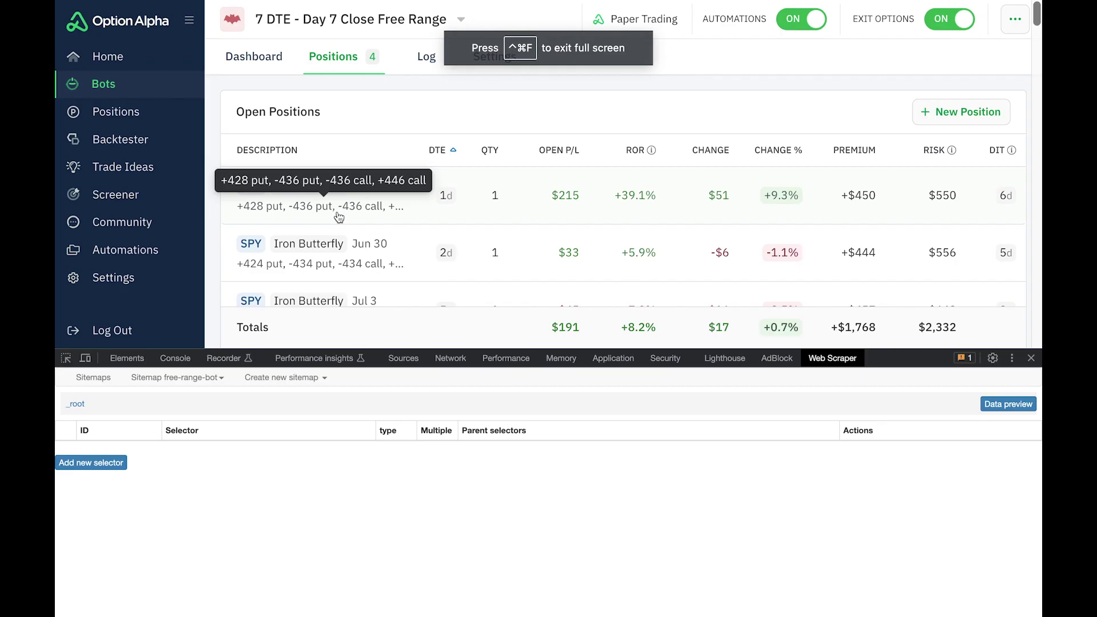
scroll(339, 216, down, 5)
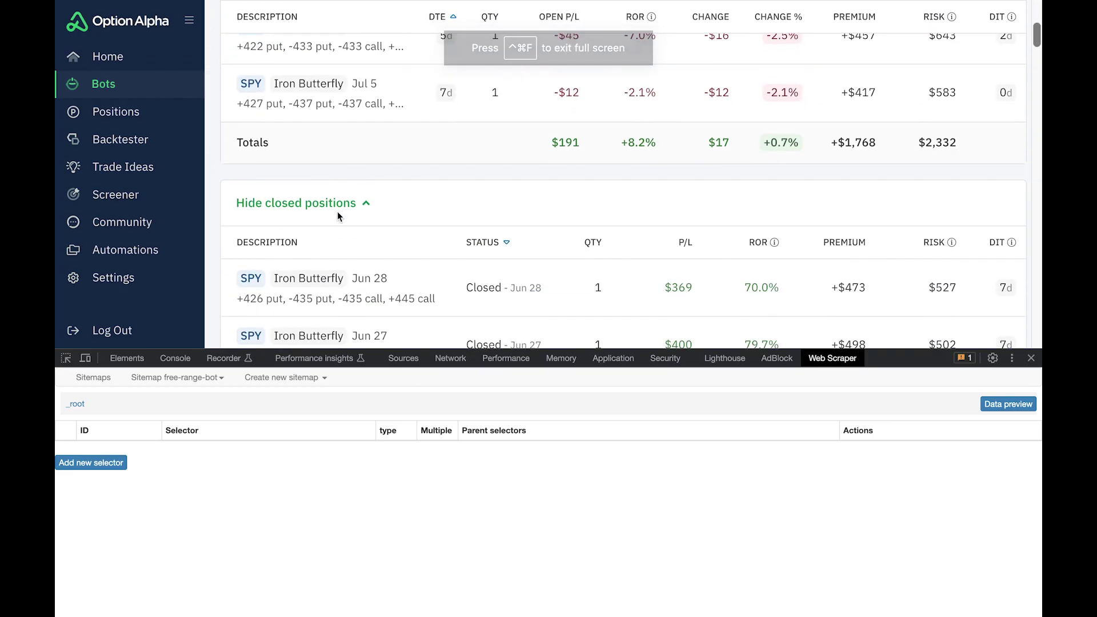
scroll(337, 216, down, 3)
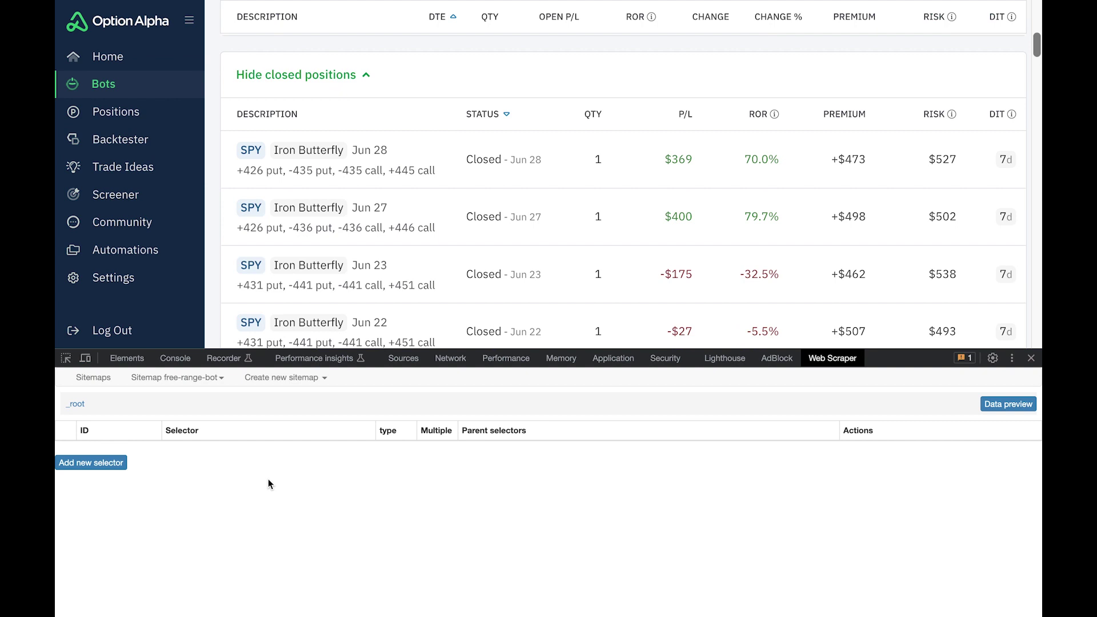
scroll(356, 256, up, 2)
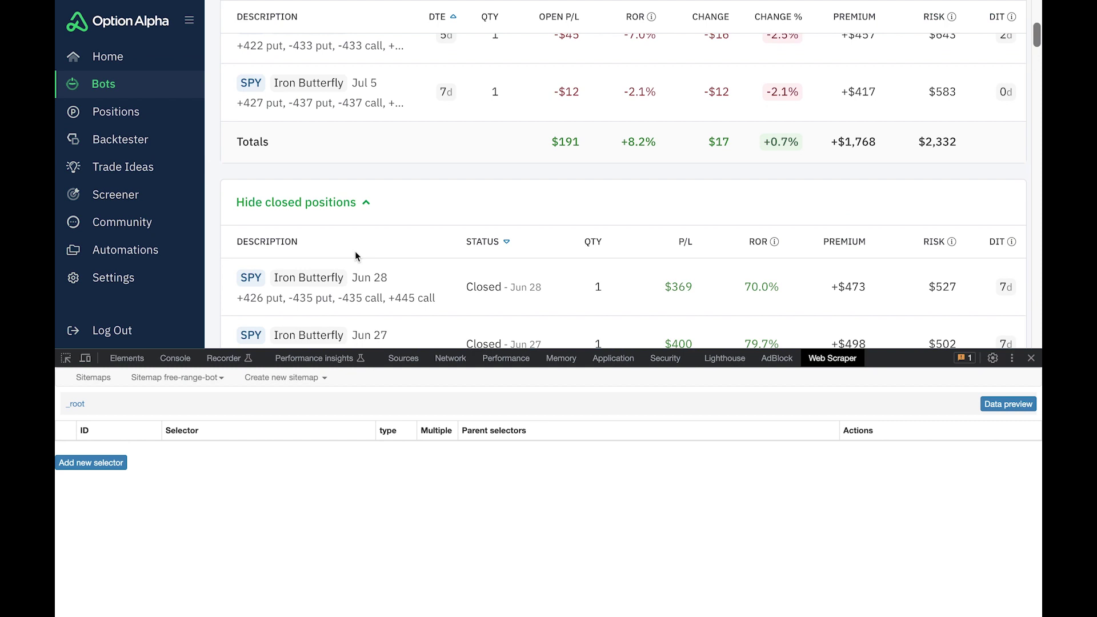
scroll(355, 254, down, 1)
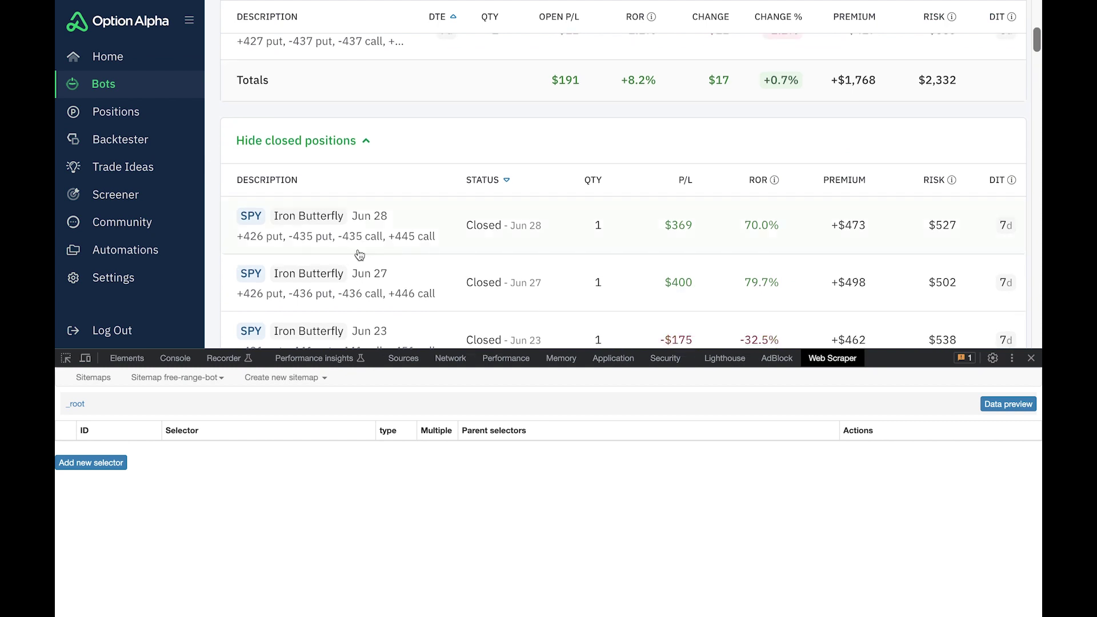
- View the details of the Jun 28 closed position, close them, and look through the whole positions page
click(432, 223)
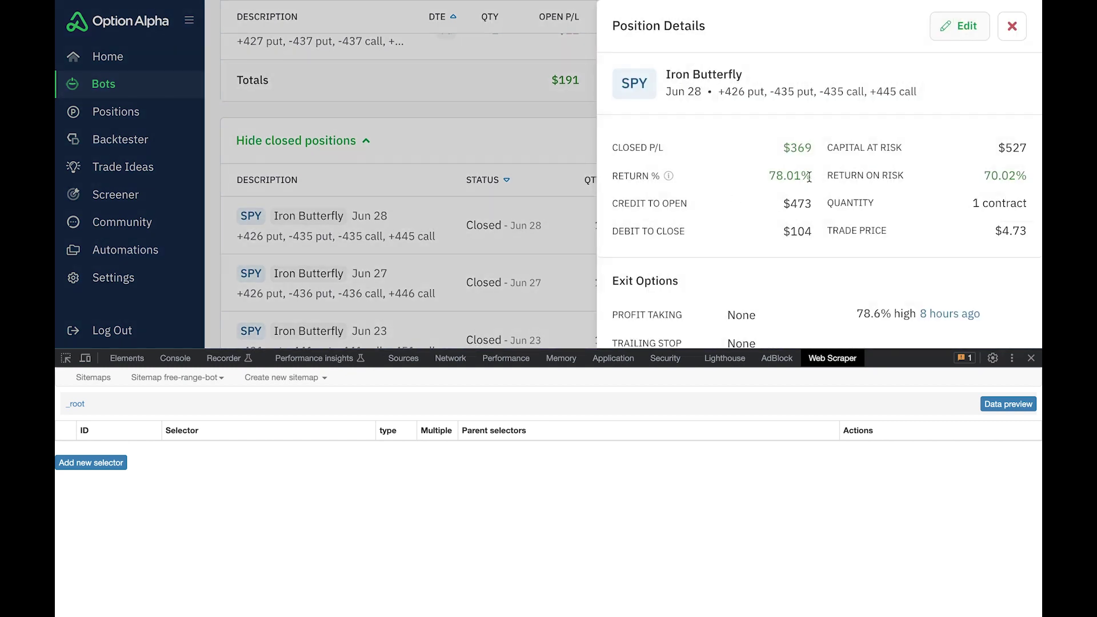
click(1011, 34)
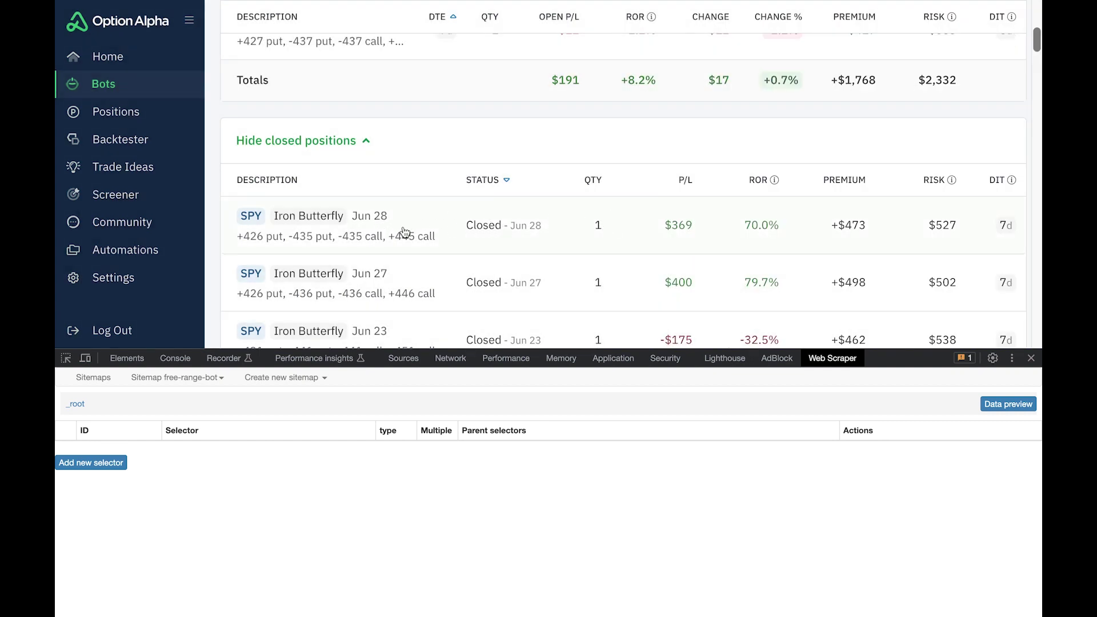
scroll(223, 226, up, 5)
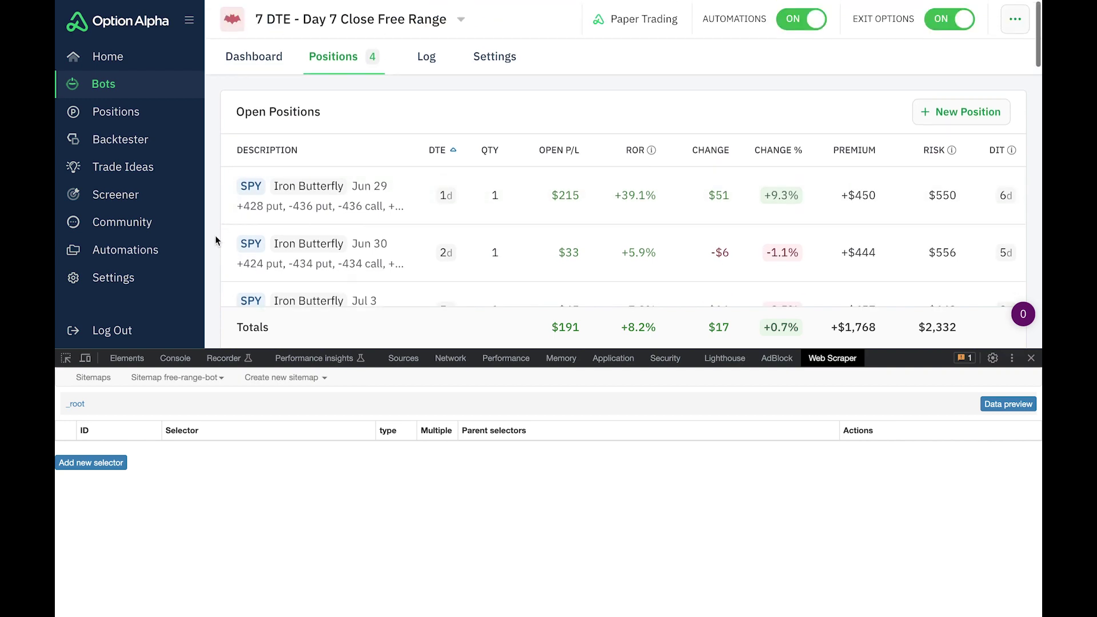
scroll(217, 240, down, 20)
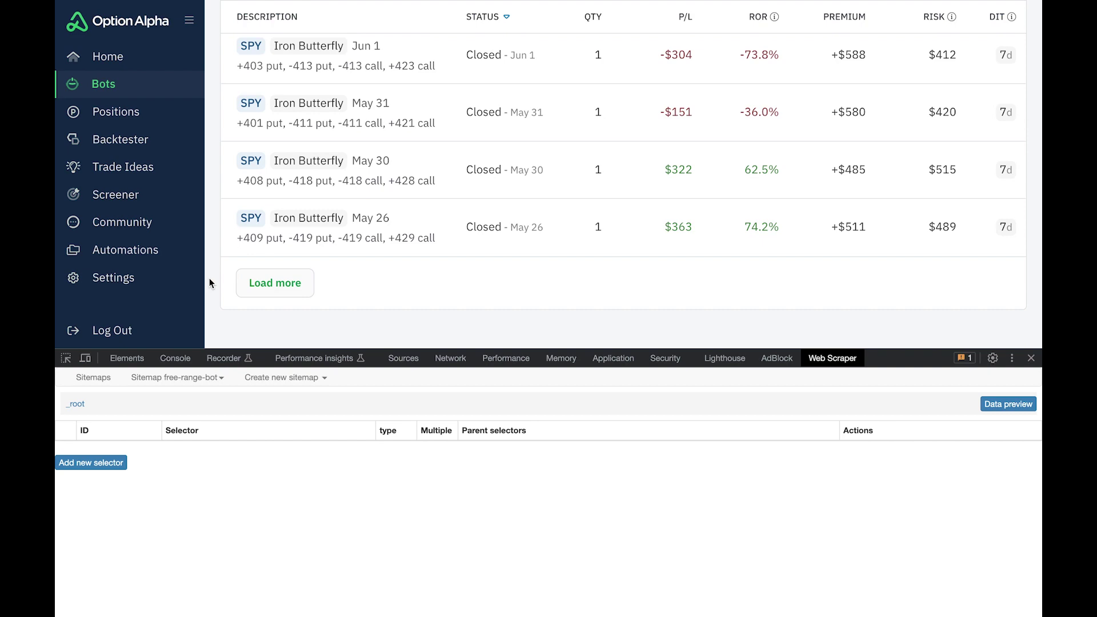
scroll(210, 278, up, 20)
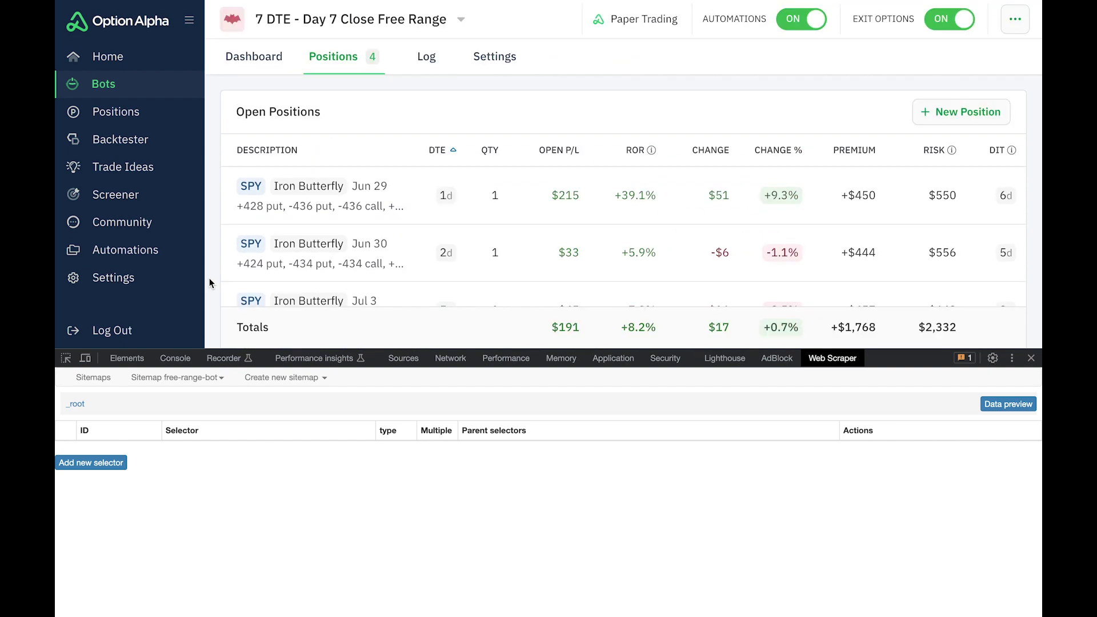
scroll(210, 277, down, 5)
scroll(209, 278, down, 2)
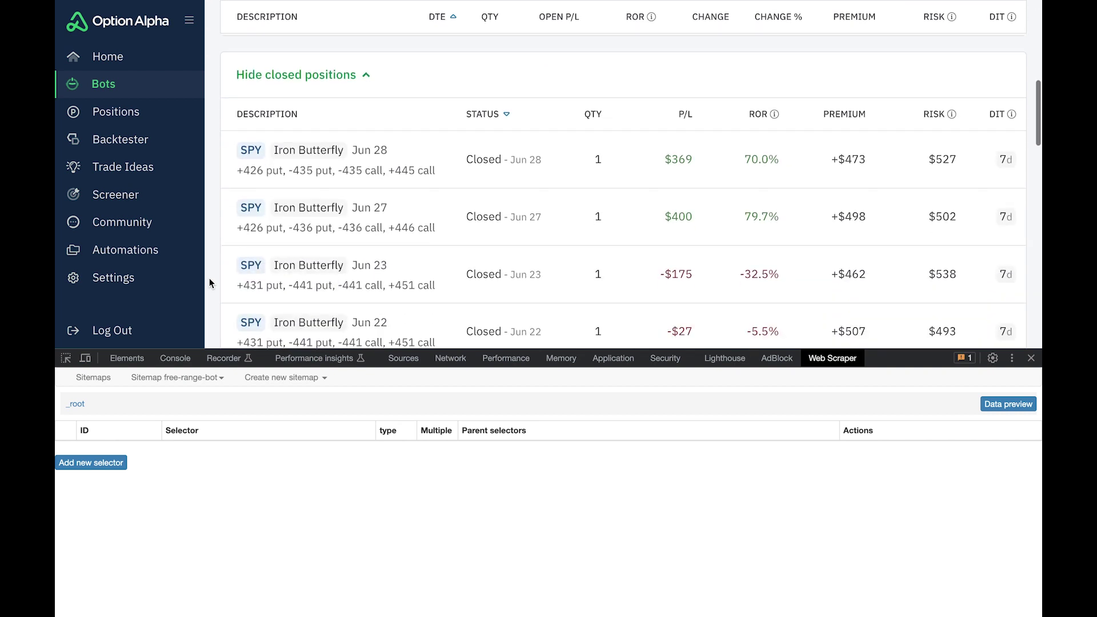
- Add a new selector with the id "all-trades" and the type Element click
click(102, 470)
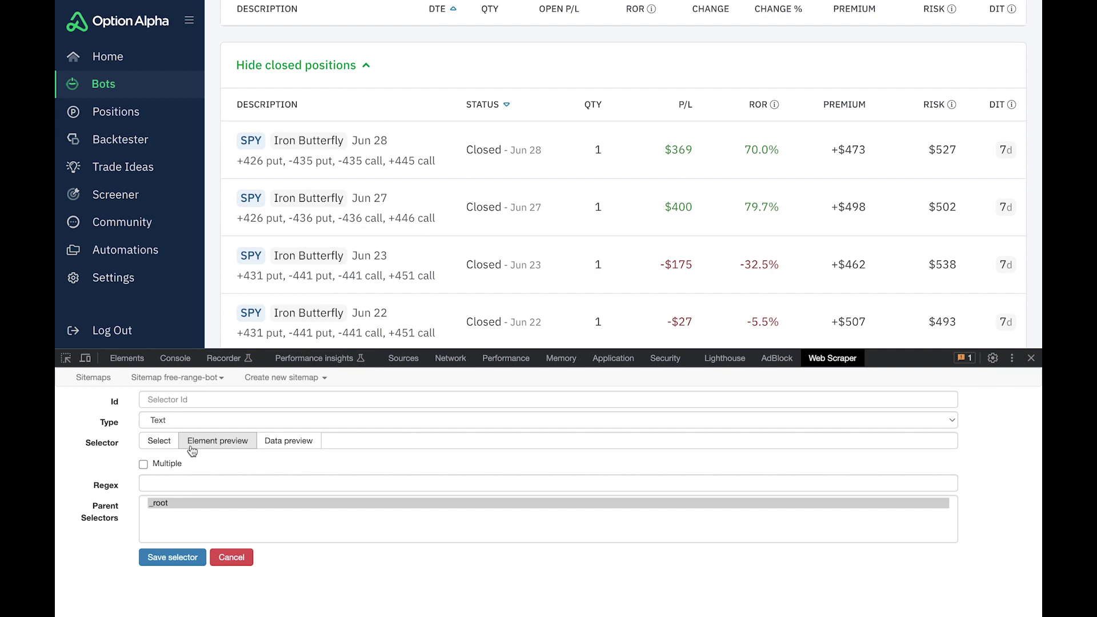
click(195, 398)
text(all-trades)
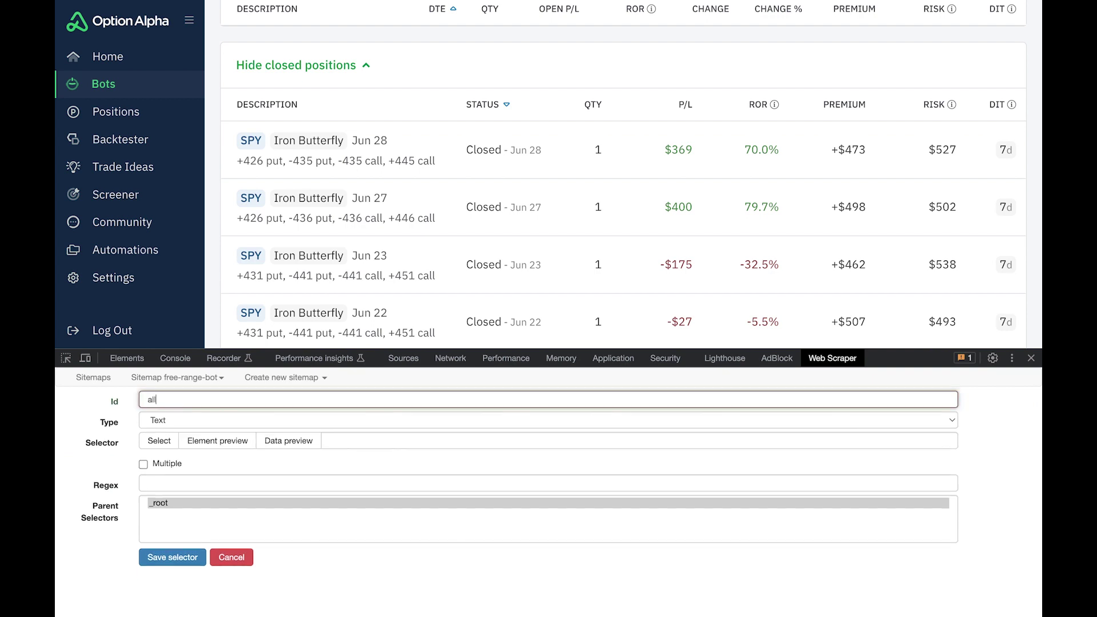
click(183, 421)
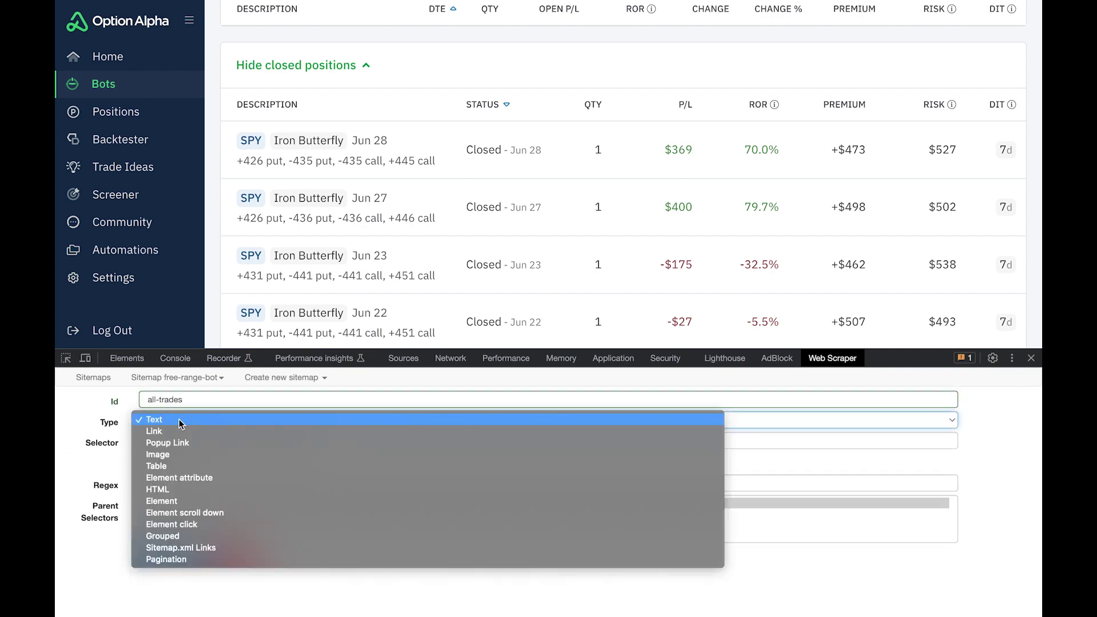
click(194, 525)
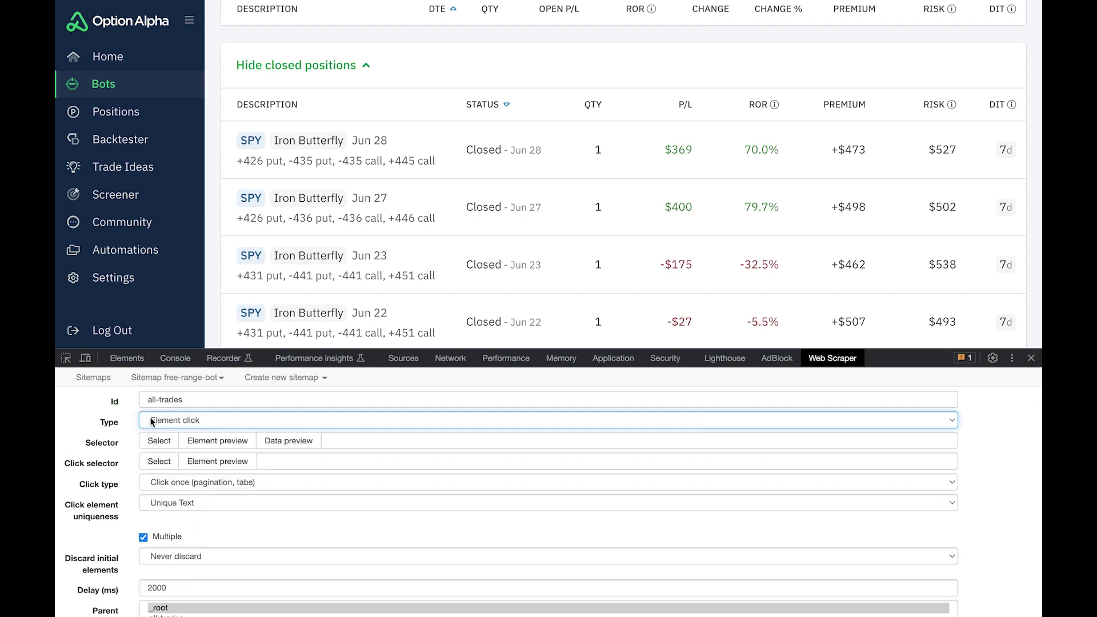
- Set the element selector to all closed position rows by picking the Jun 28 and Jun 27 rows
click(161, 446)
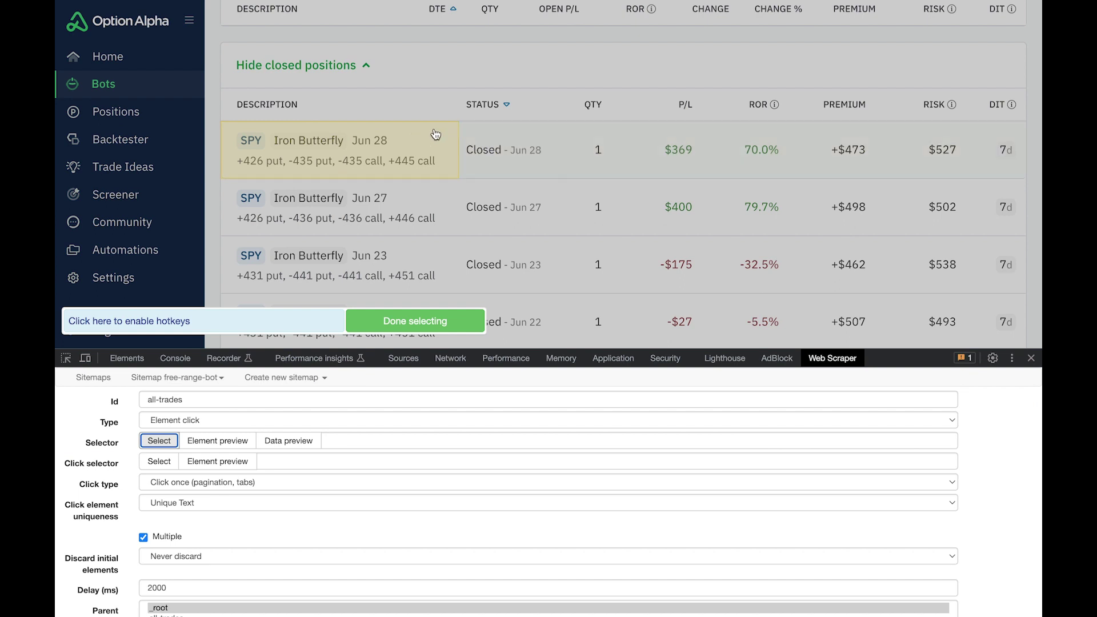
click(479, 134)
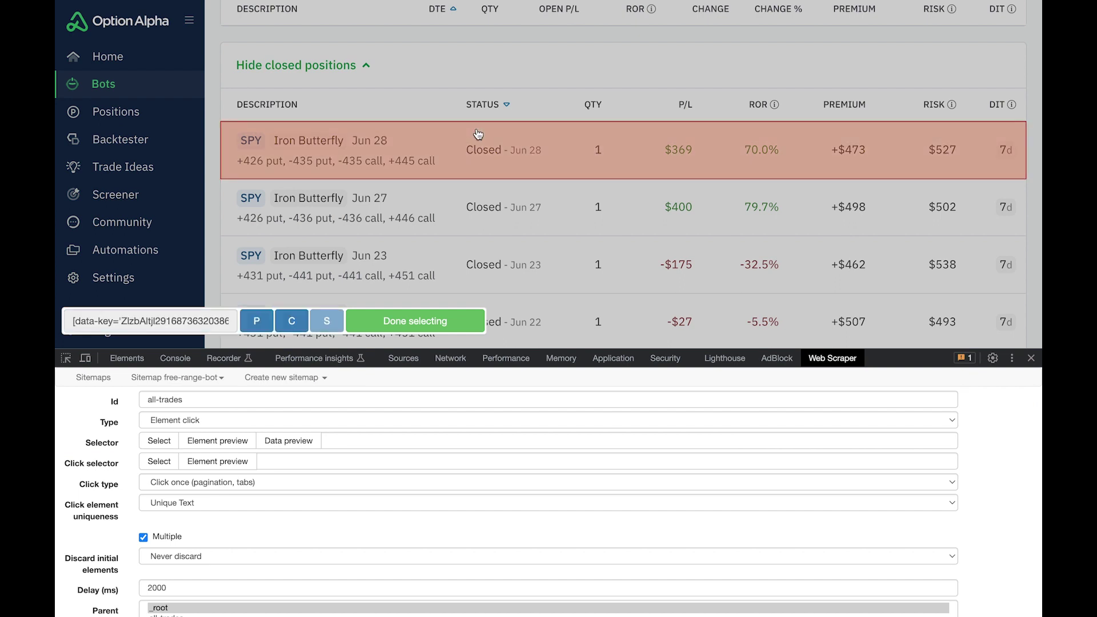
click(464, 192)
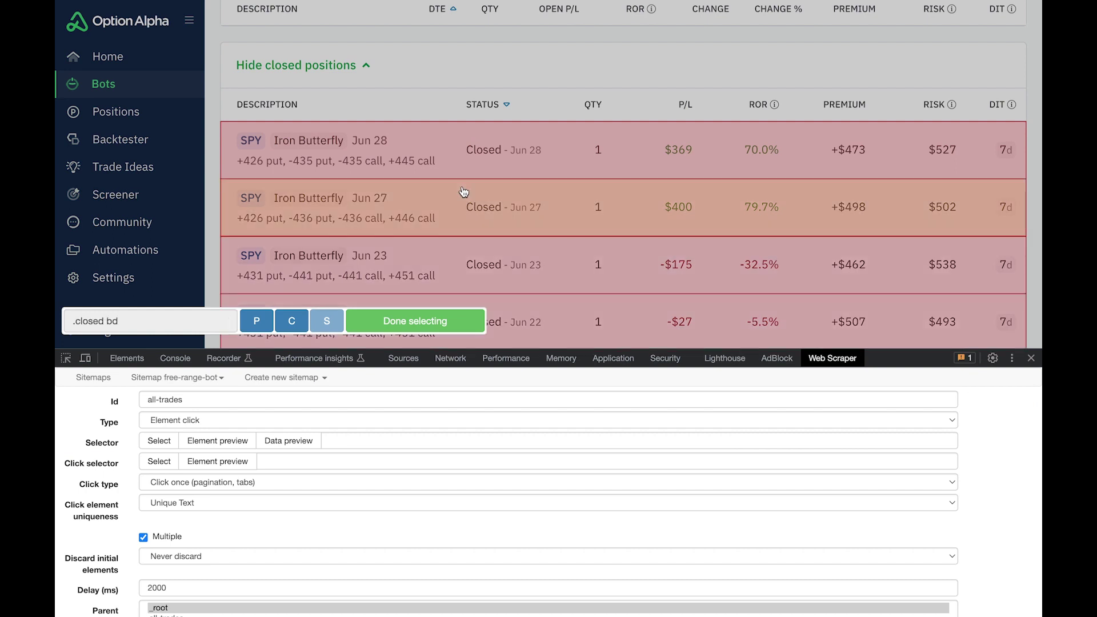
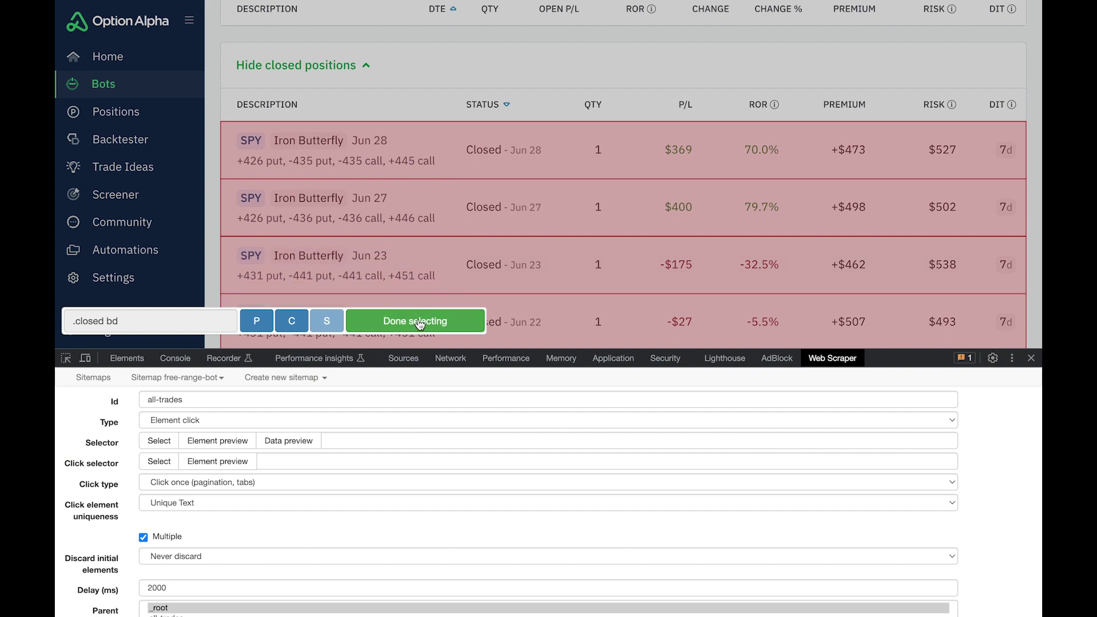
click(420, 325)
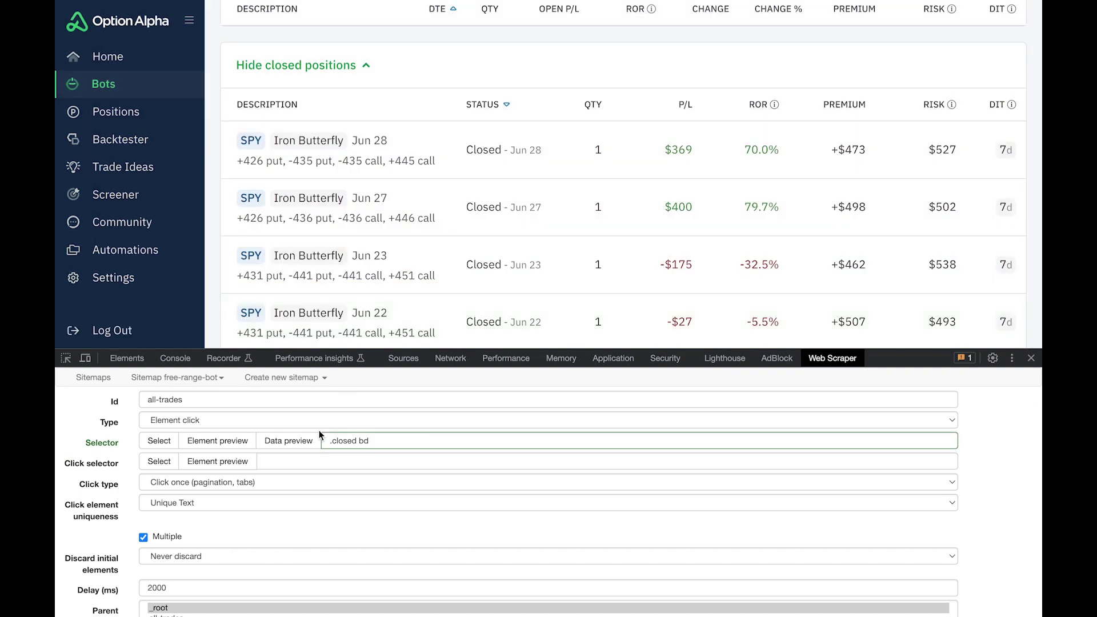
- Set the click selector to the "Load more" element below the closed positions list
click(160, 462)
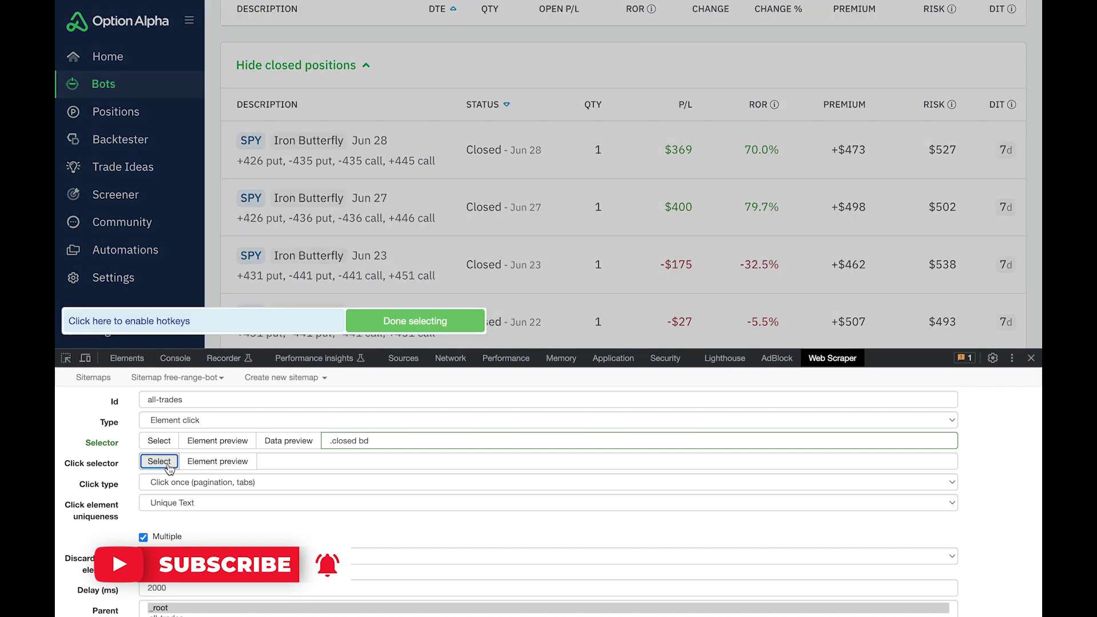
scroll(300, 278, down, 10)
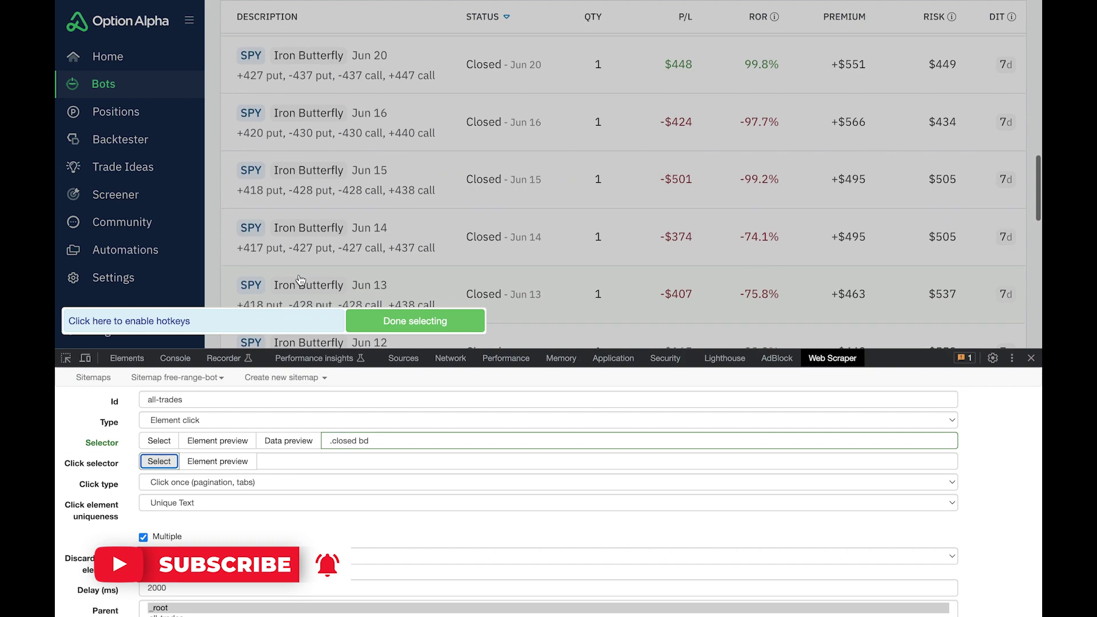
scroll(300, 279, down, 8)
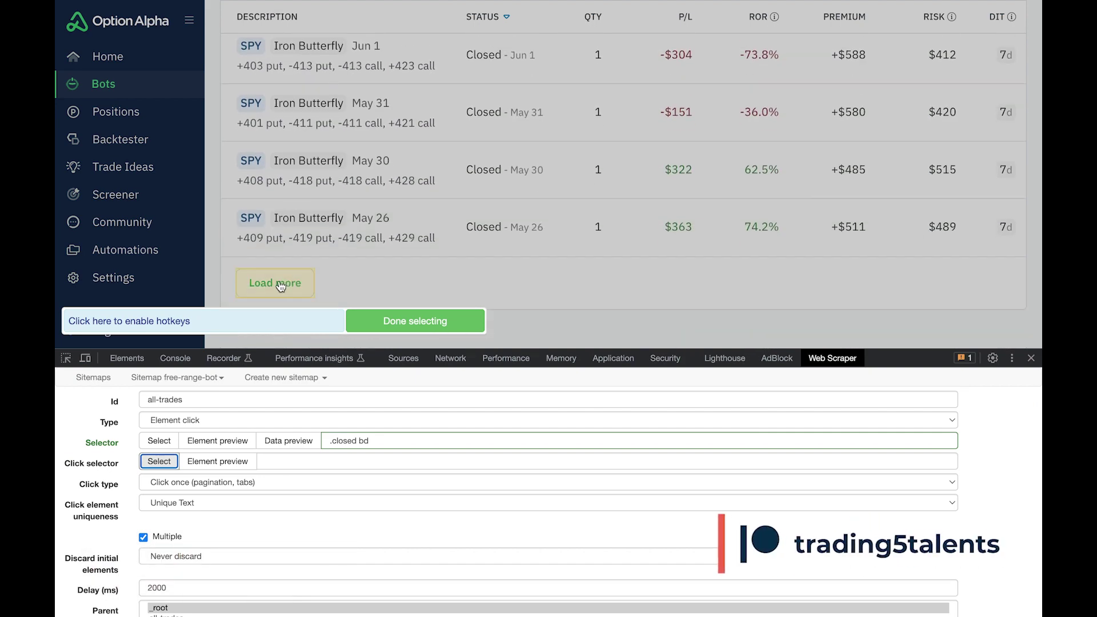
click(281, 287)
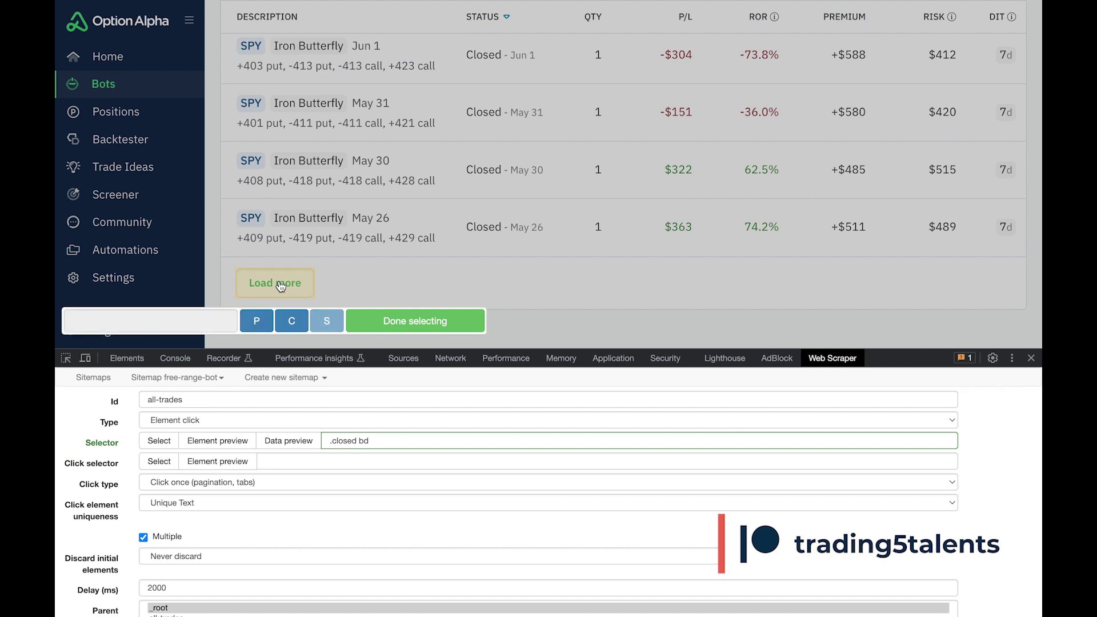
click(390, 323)
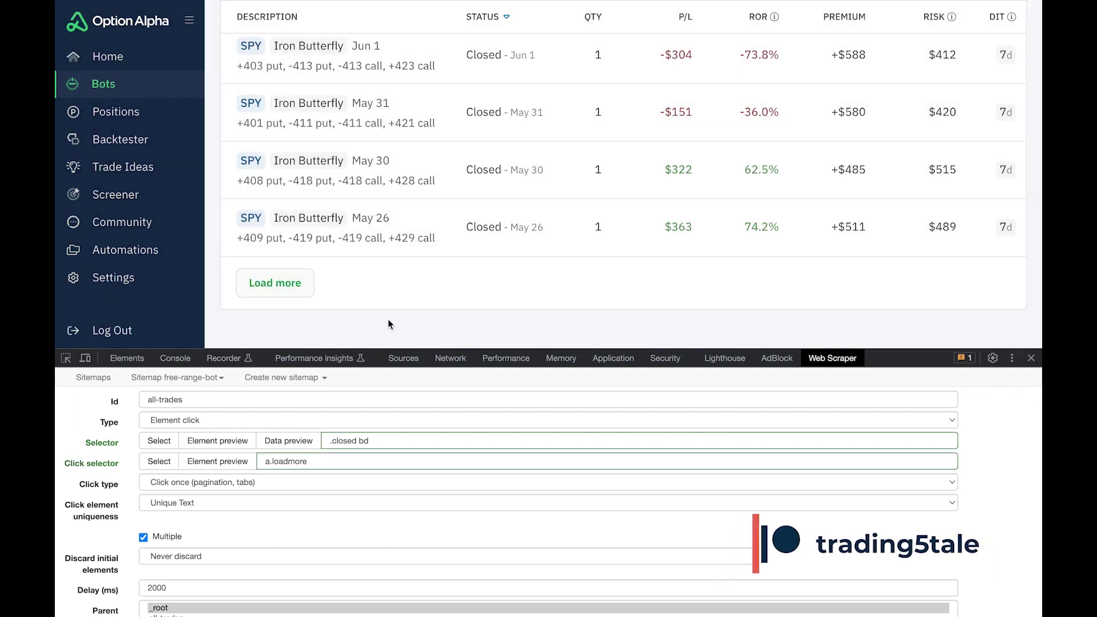
- Set the click type to Click more and the delay to 500 ms, and save the all-trades selector
scroll(249, 483, down, 1)
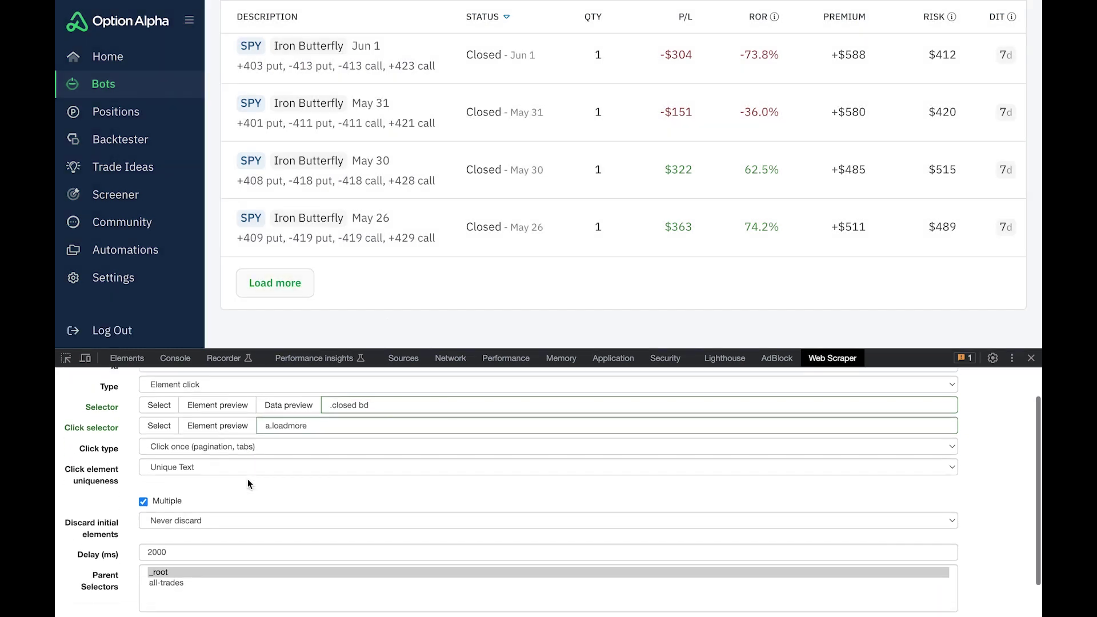
click(197, 447)
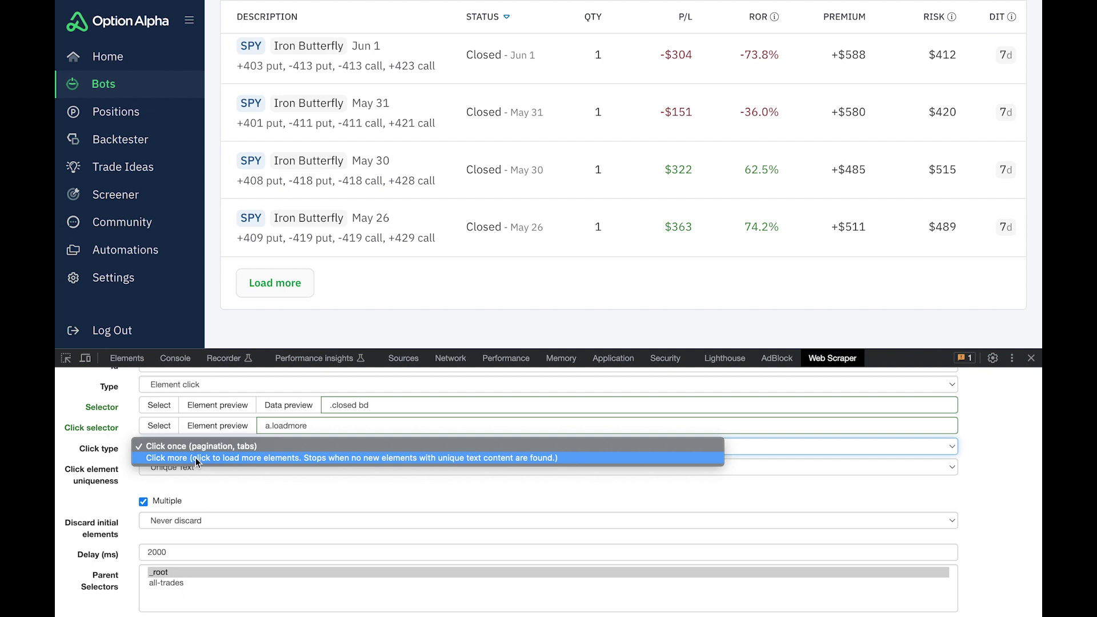
click(198, 458)
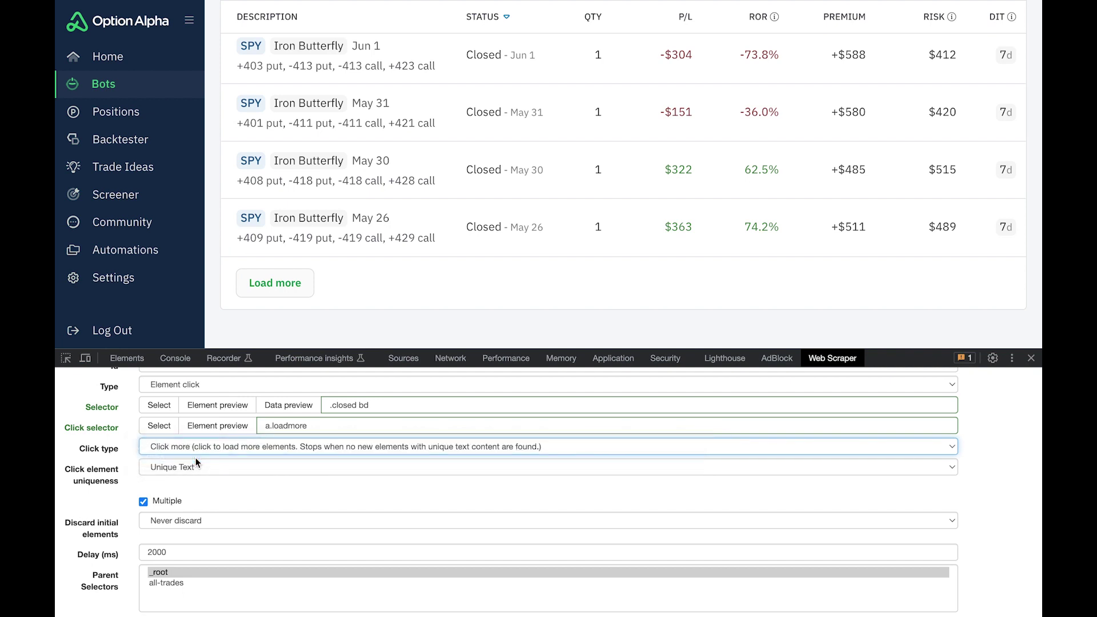
scroll(218, 492, down, 1)
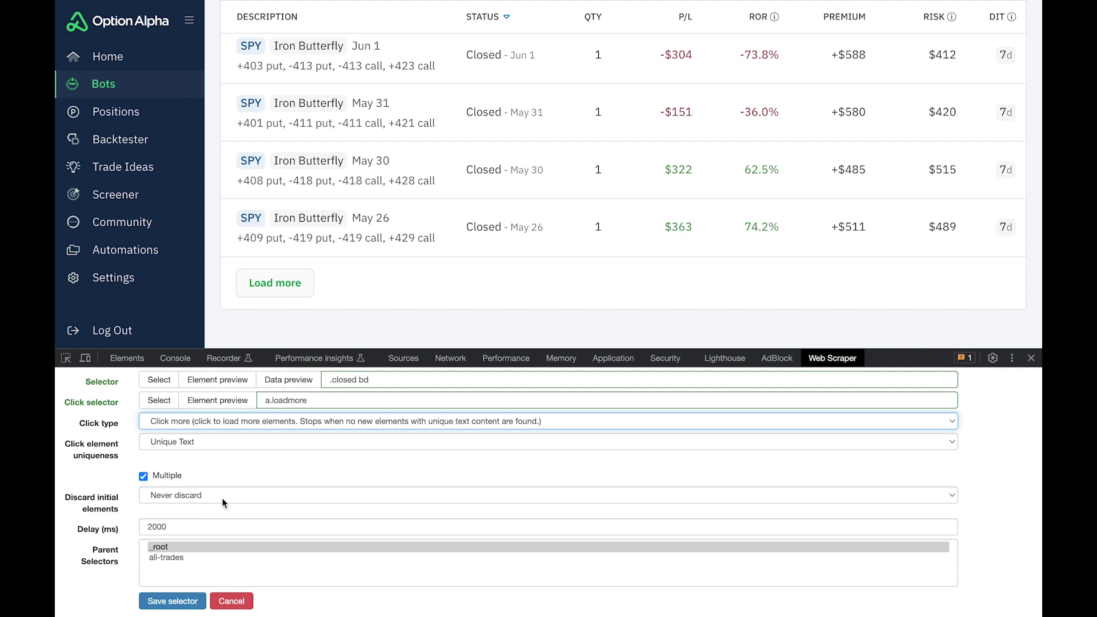
double_click(162, 527)
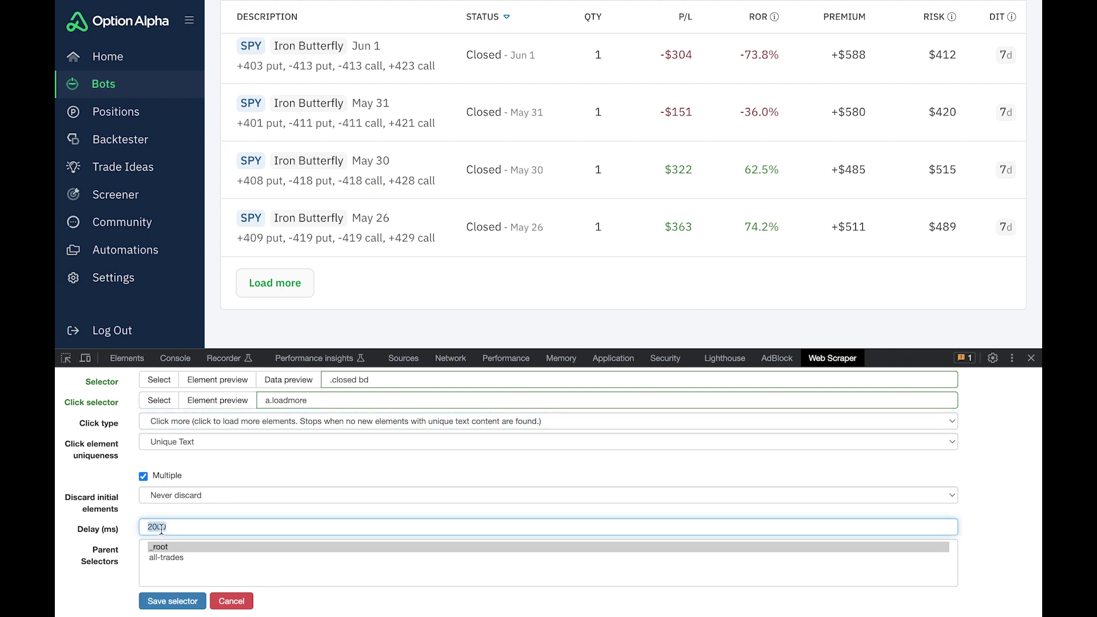
text(500)
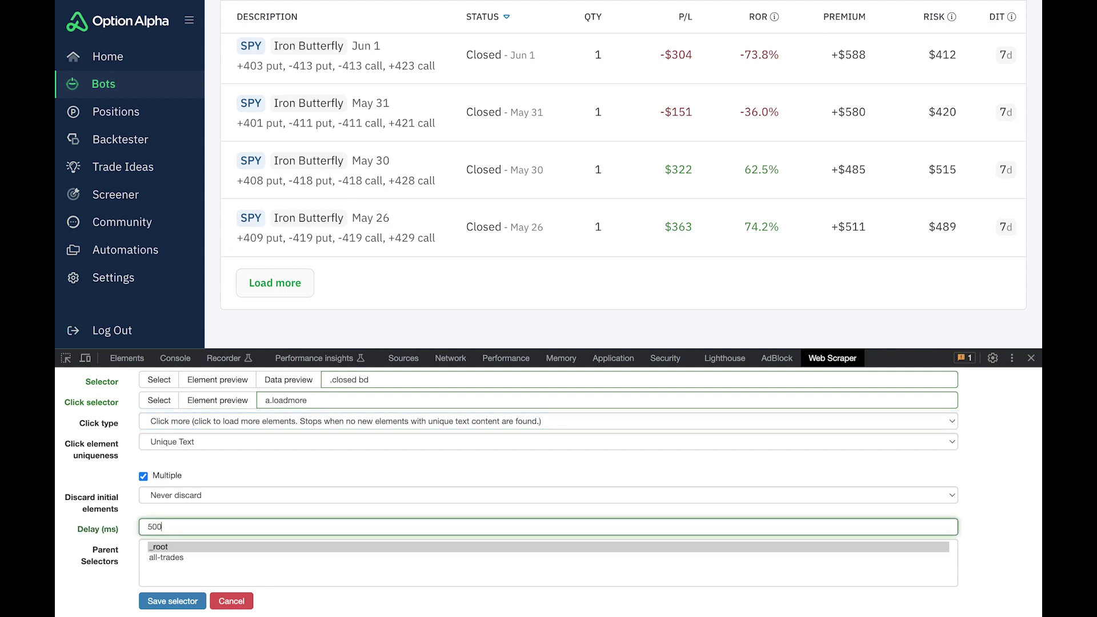
click(154, 601)
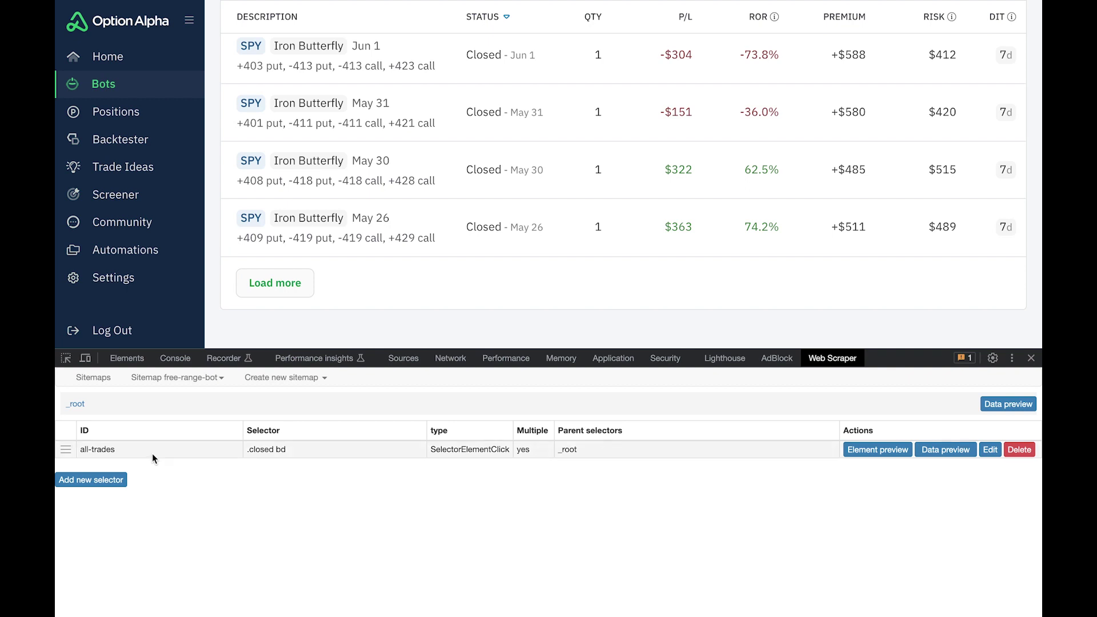
- Open the all-trades selector and start a new child text selector with the id "symbol"
click(152, 451)
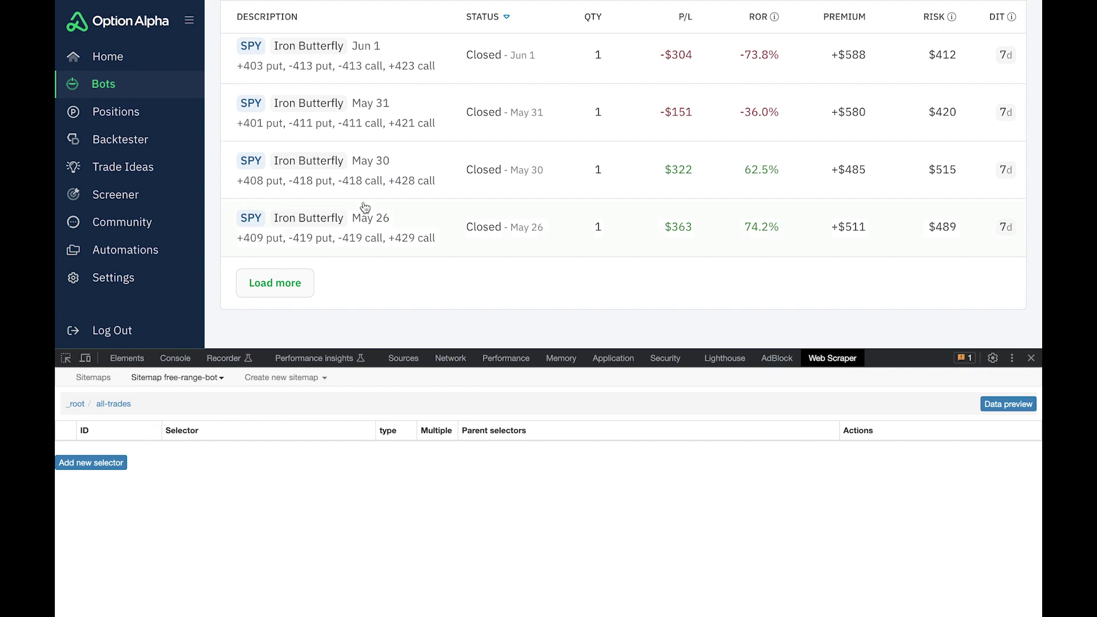
scroll(363, 209, up, 5)
scroll(365, 207, up, 8)
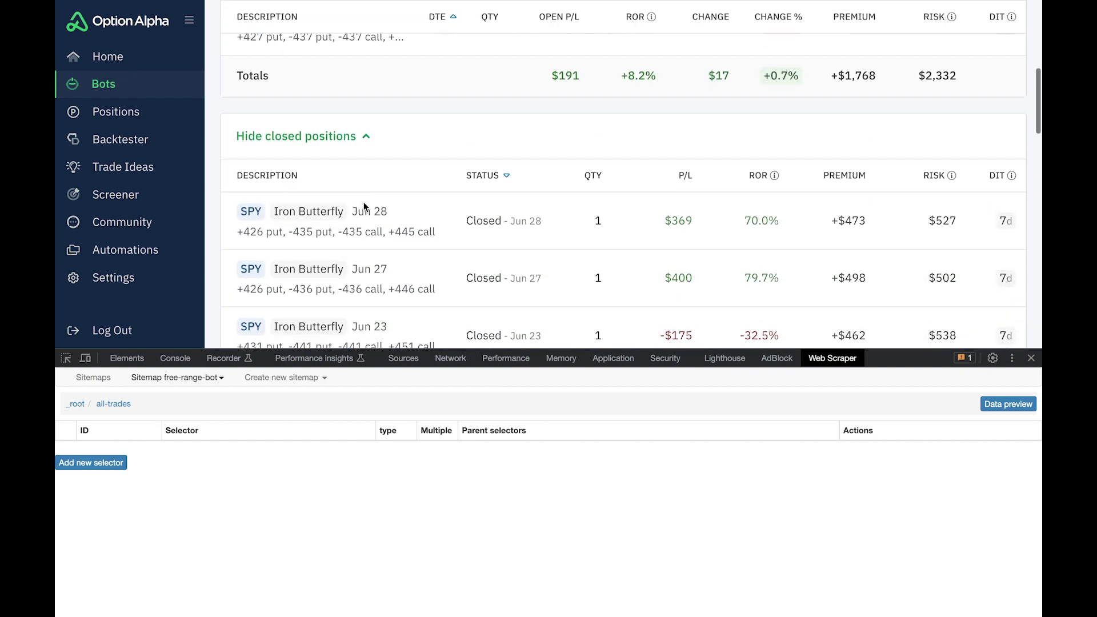
scroll(365, 207, down, 1)
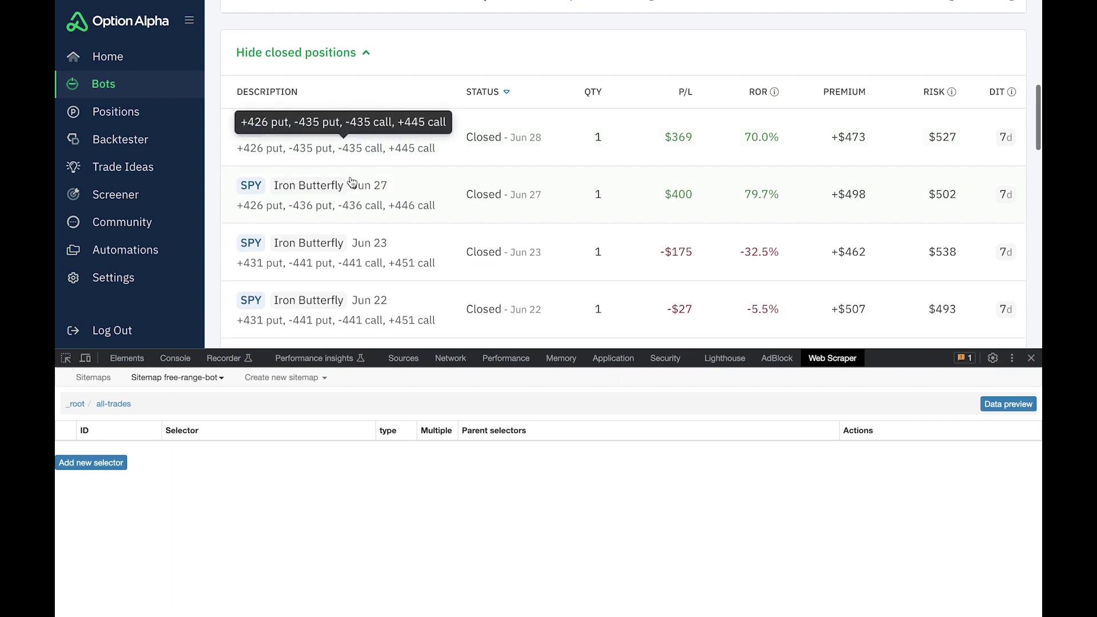
click(102, 469)
click(180, 402)
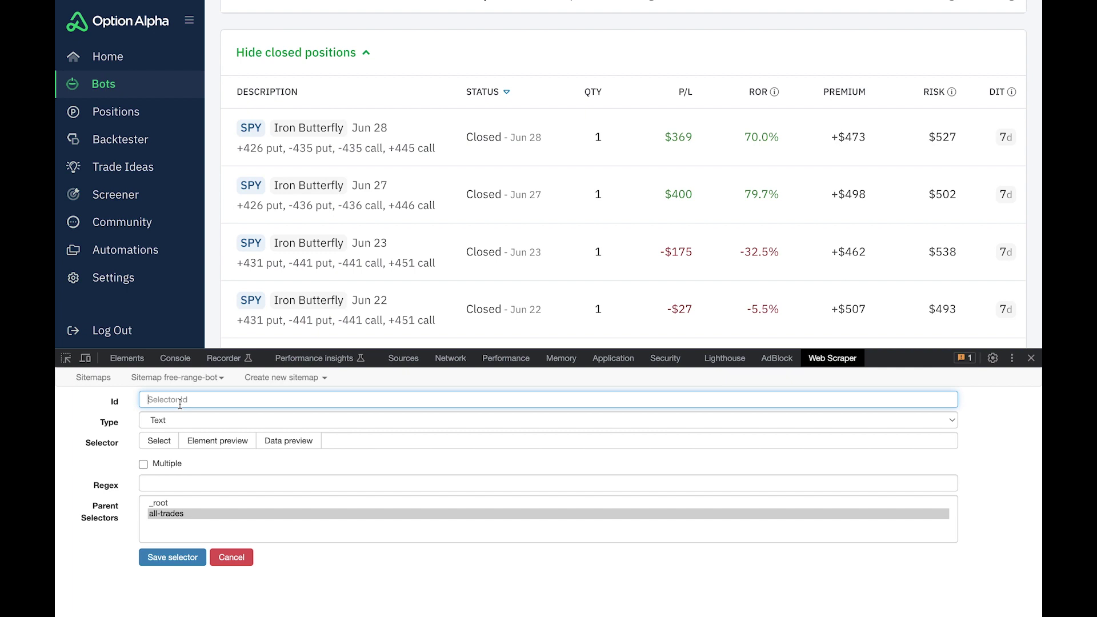
text(sy)
key(BackSpace)
key(BackSpace)
text(sy)
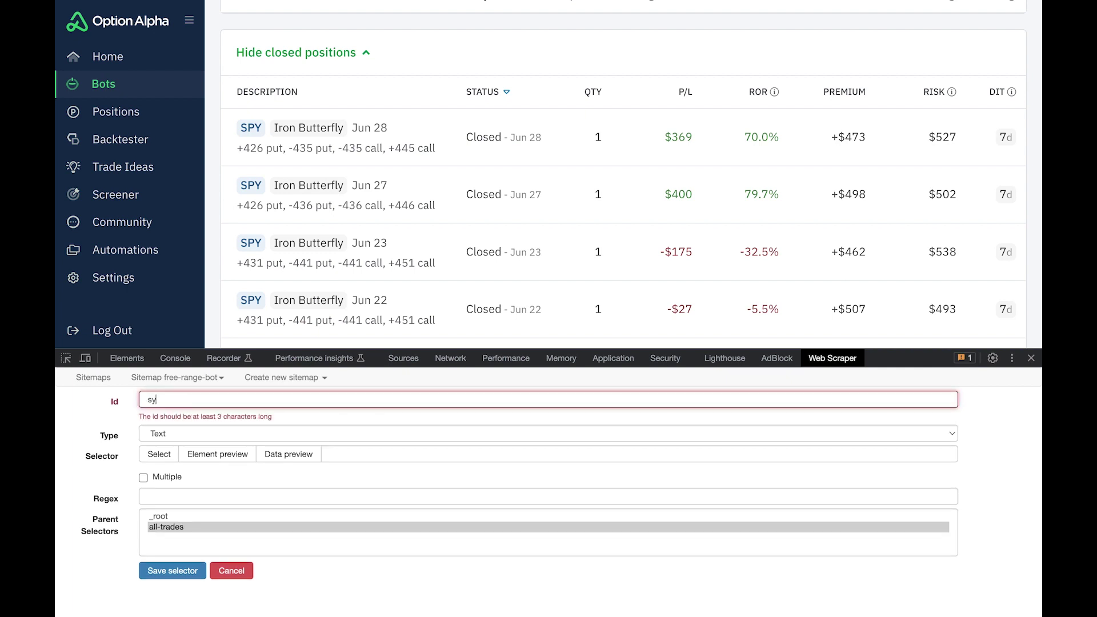
text(mbol)
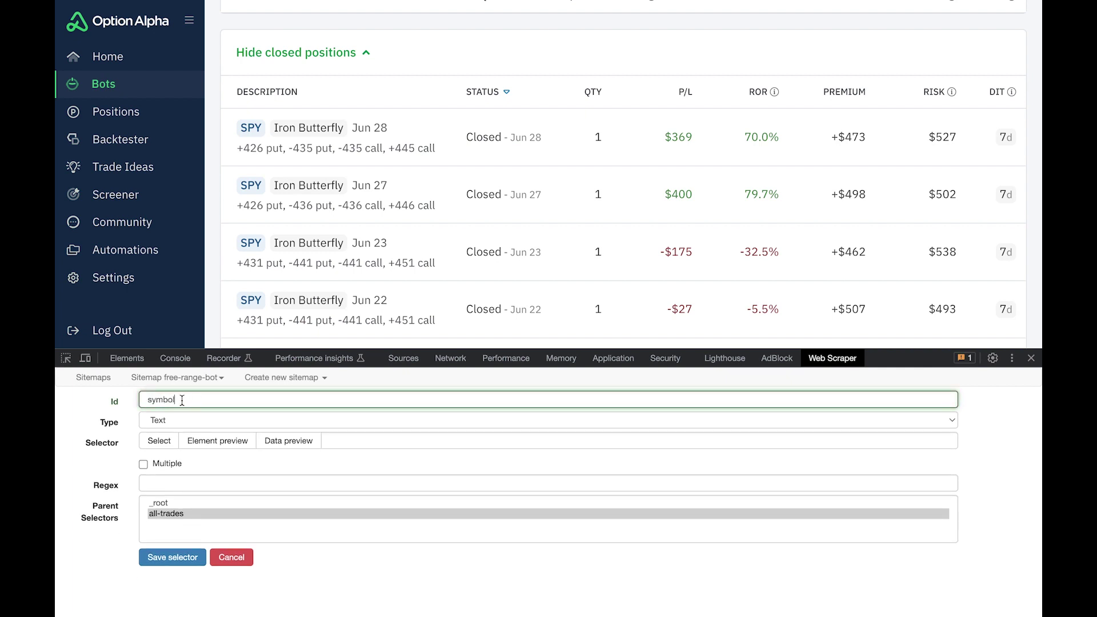
- Set the symbol selector to the SPY ticker in the Jun 28 closed position and save it
click(165, 443)
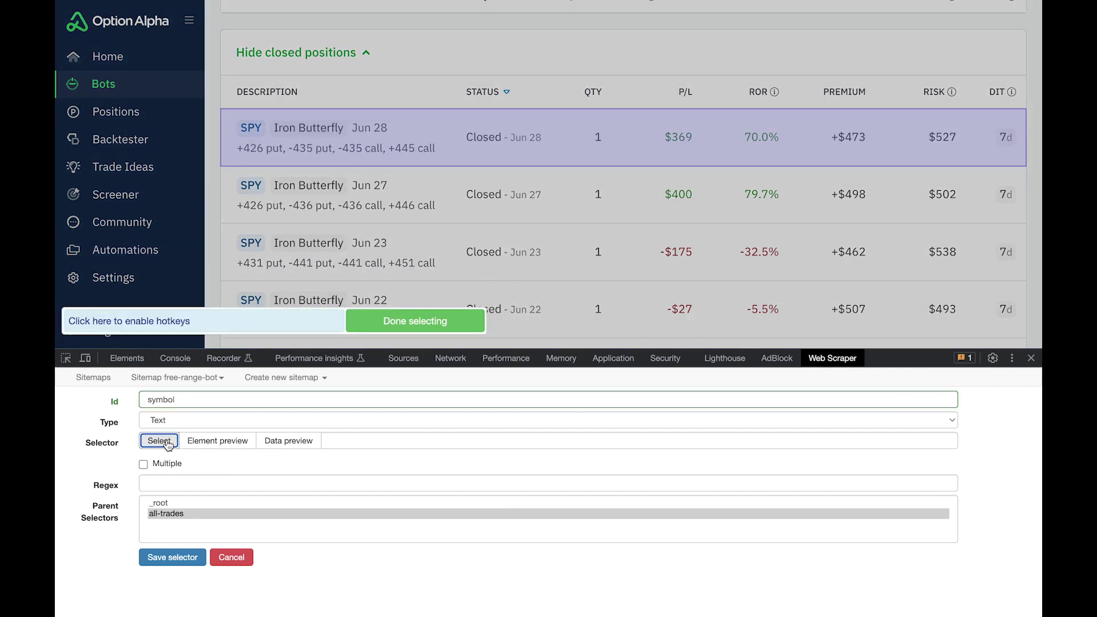
click(257, 135)
click(416, 321)
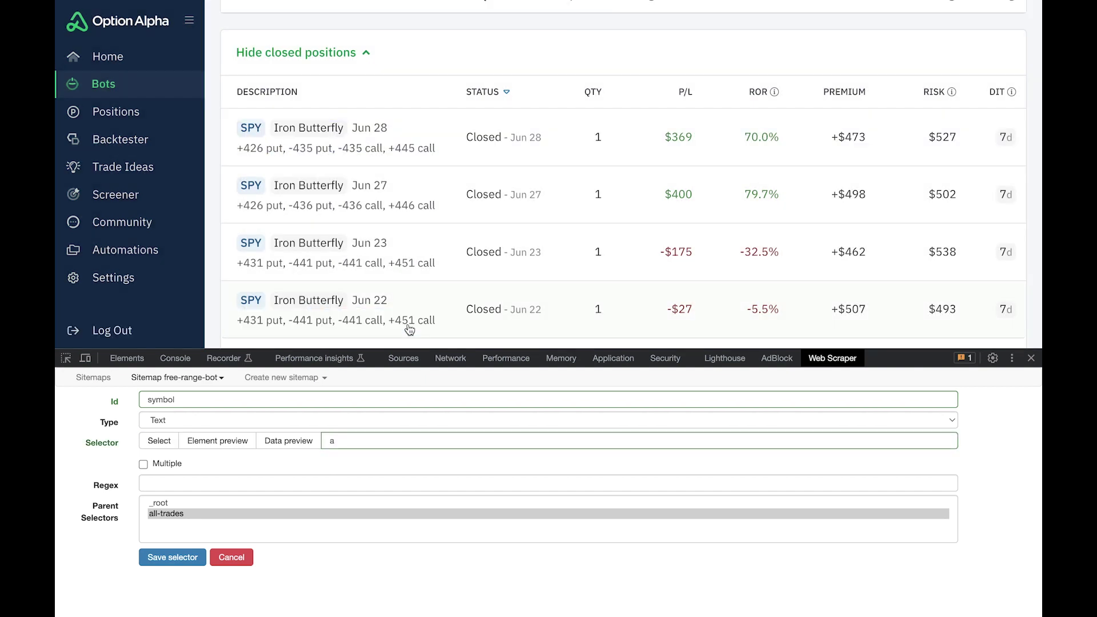
click(172, 559)
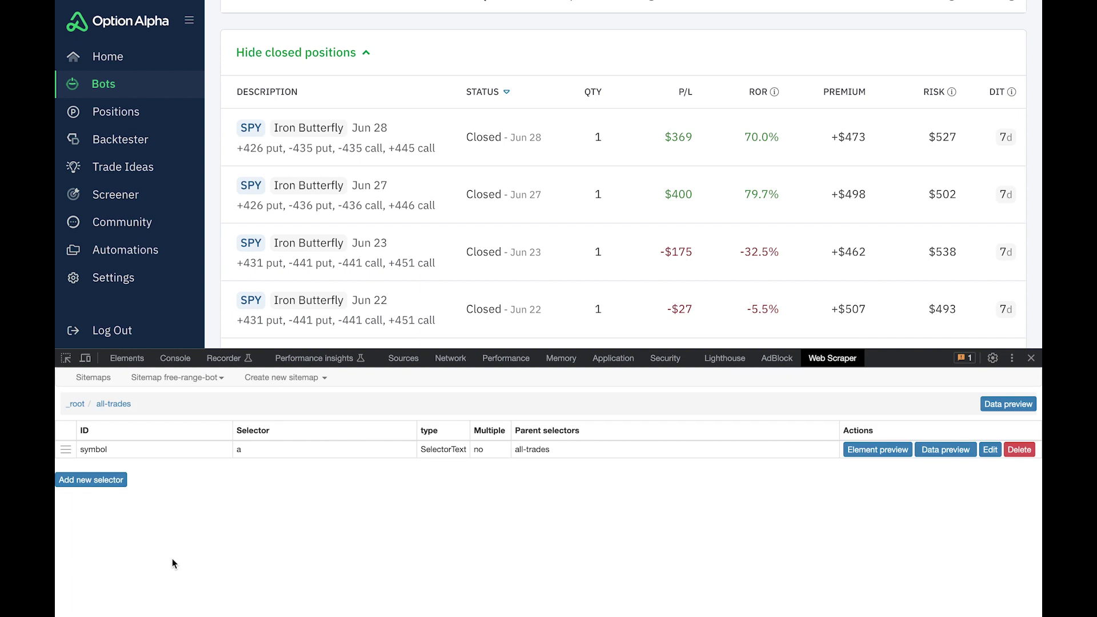
- Add a text selector with the id "type" that targets the Iron Butterfly label in the Jun 28 row, and save it
click(101, 482)
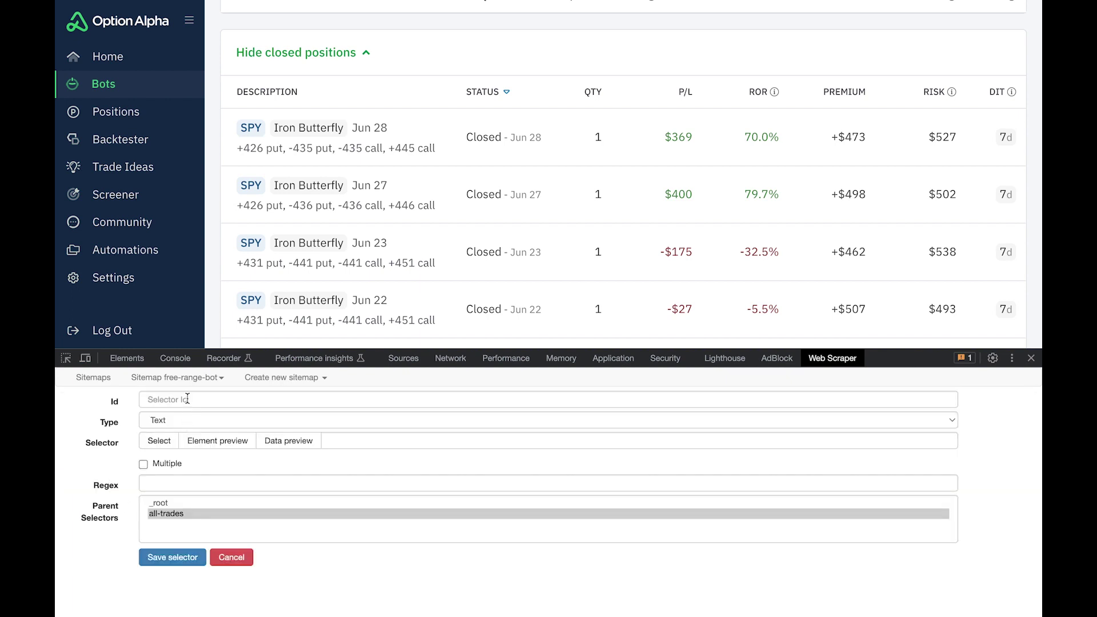
text(type)
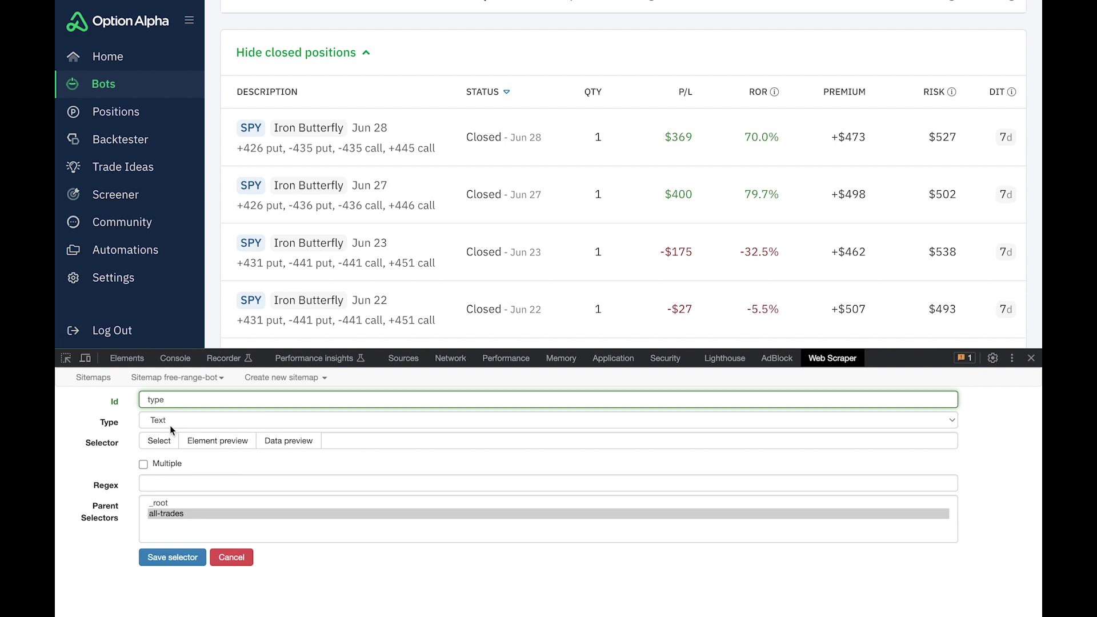
click(161, 441)
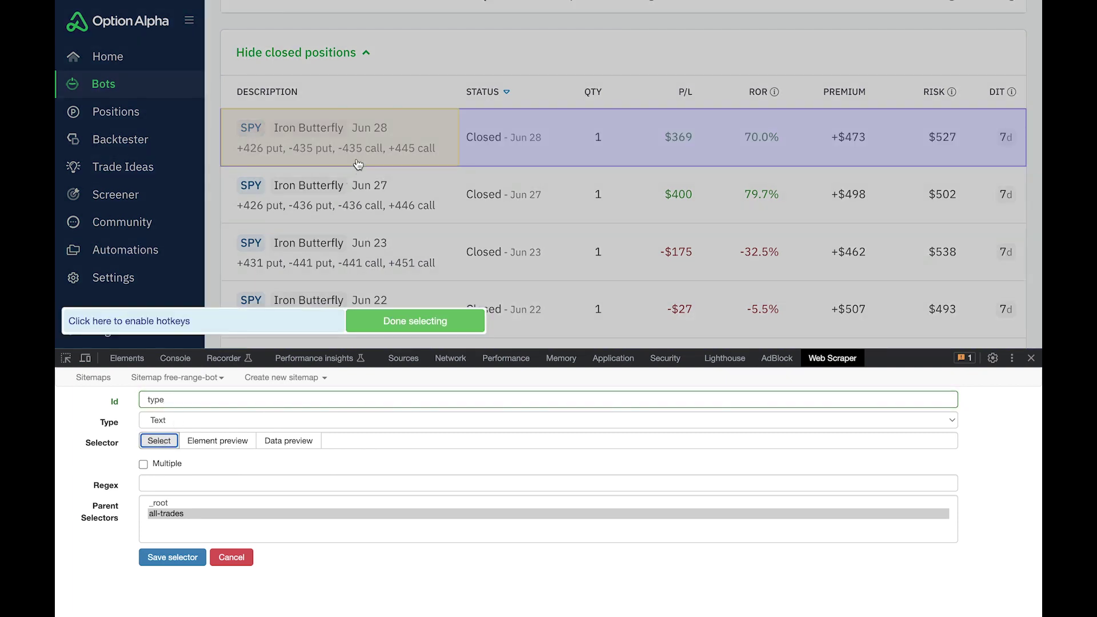
click(309, 136)
click(392, 321)
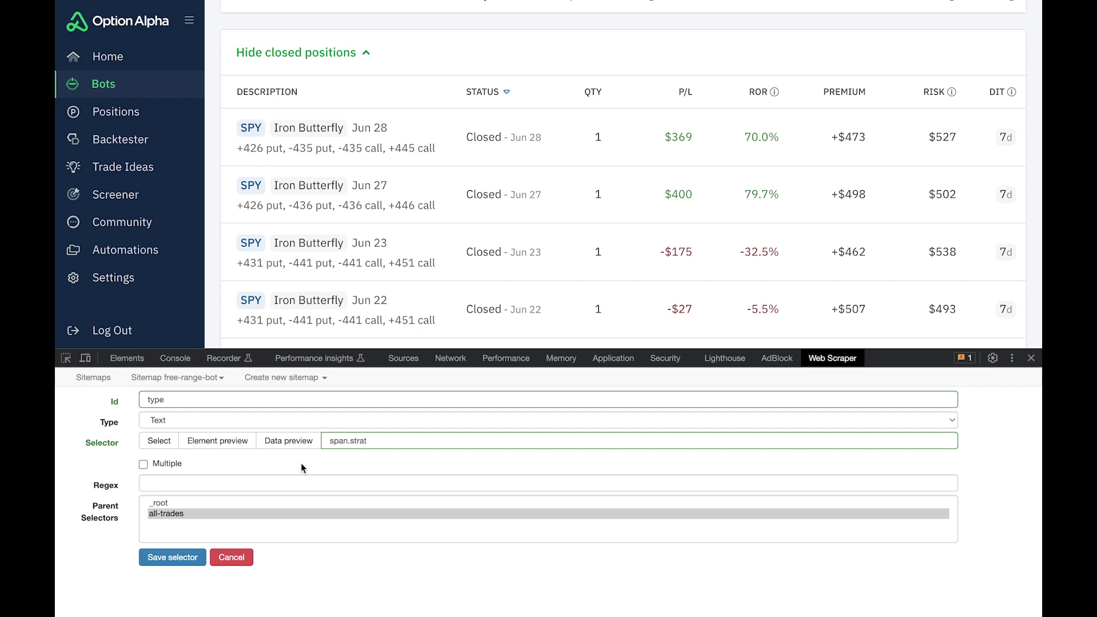
click(171, 557)
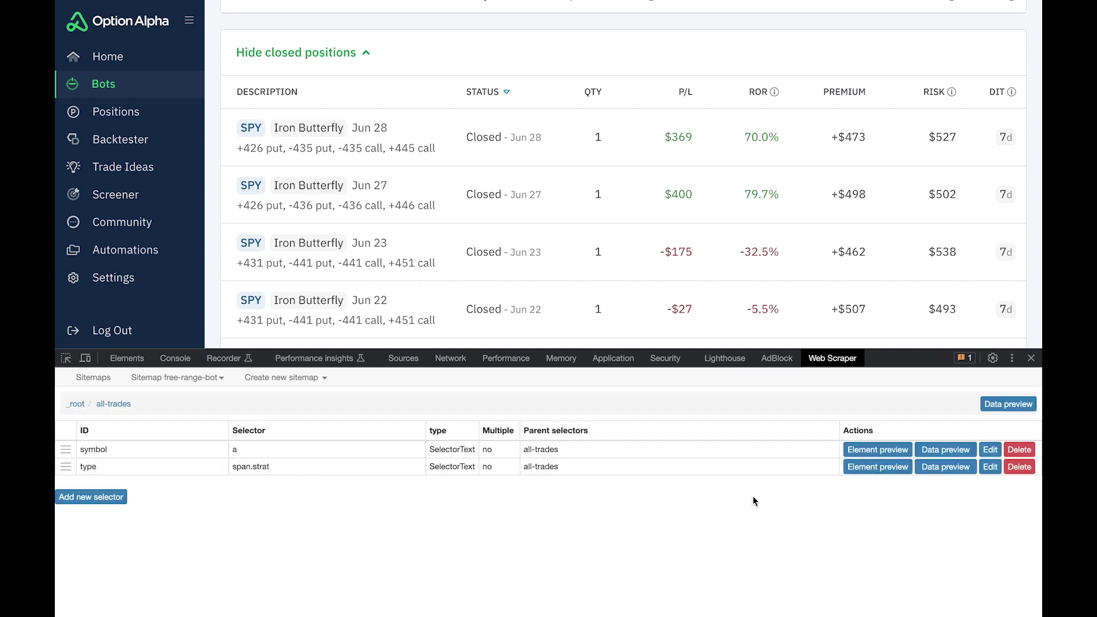
- Preview the data of the symbol and type selectors, closing each preview
click(952, 454)
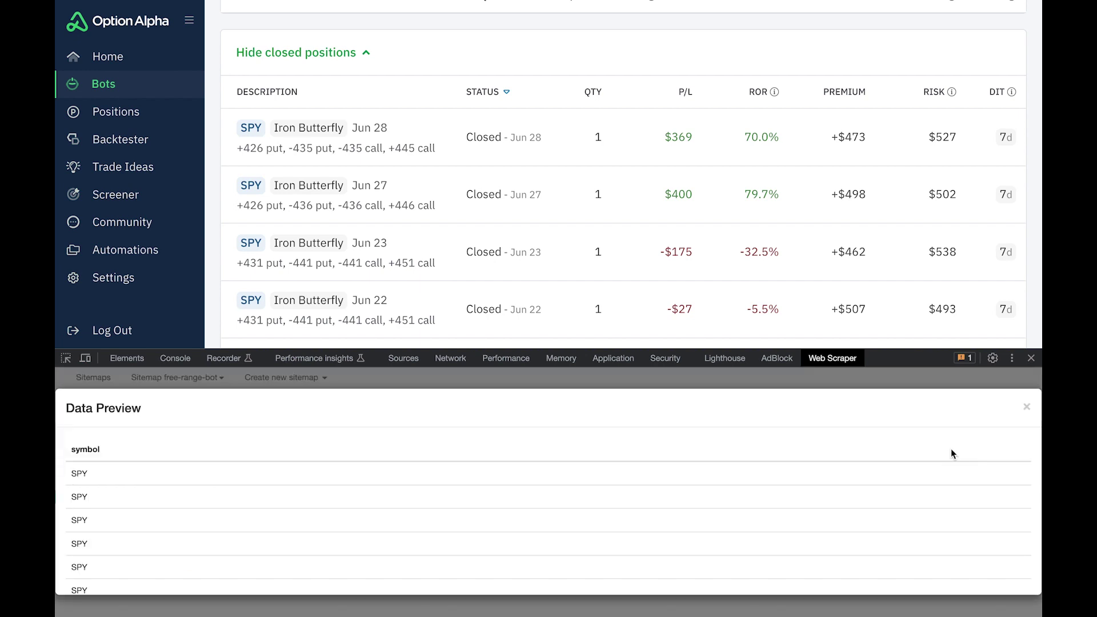
click(1027, 409)
click(948, 468)
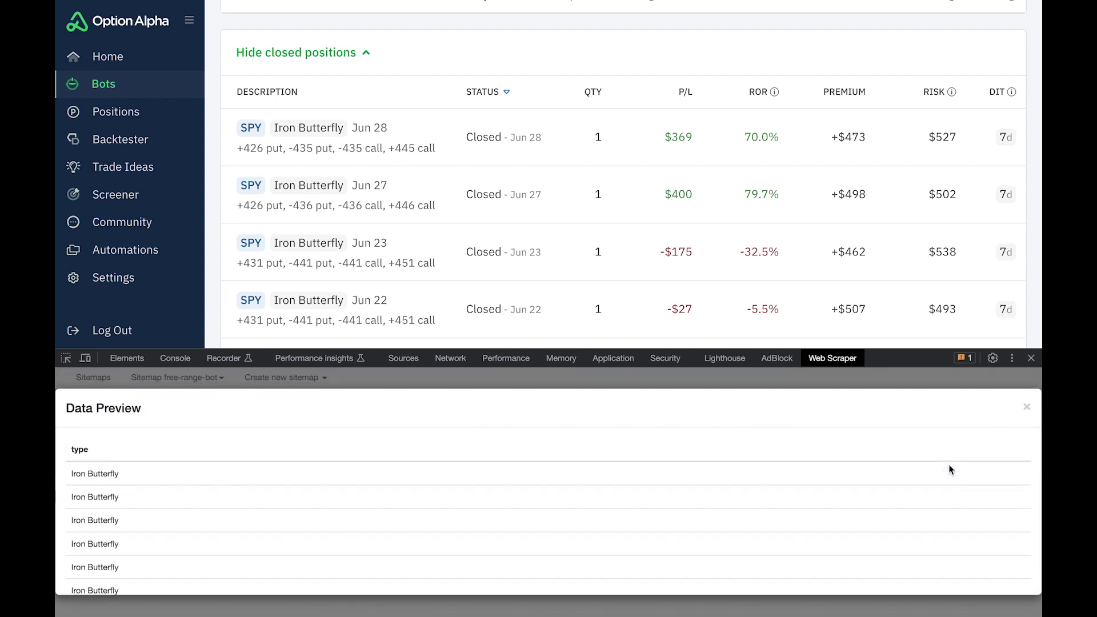
click(1026, 407)
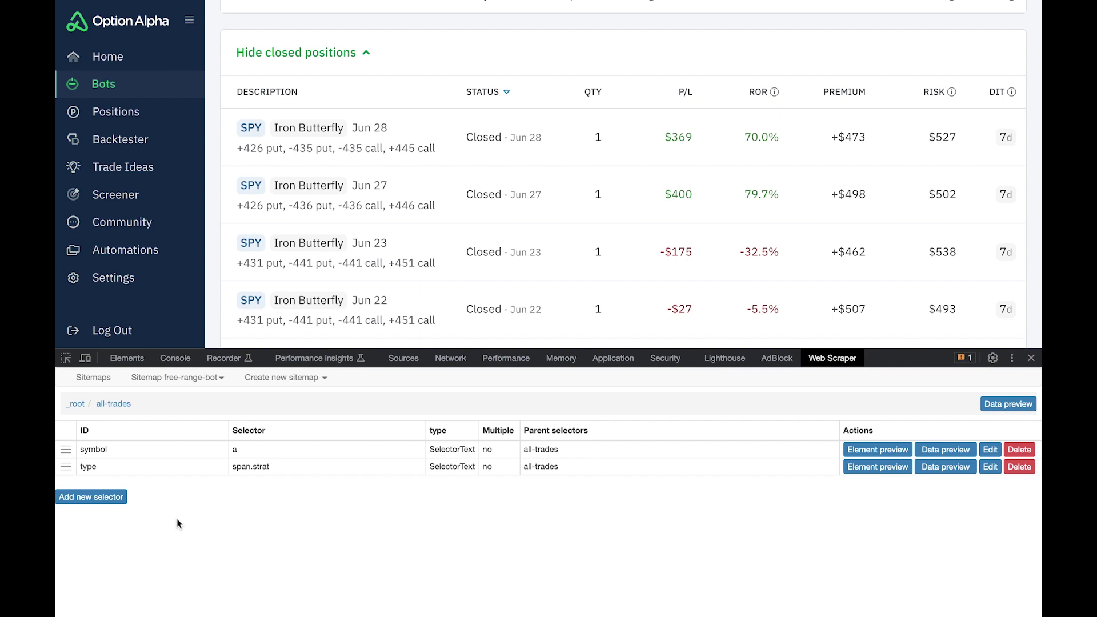
- Add a text selector with the id "expiration" that targets the date beside Iron Butterfly in the Jun 28 row, and save it
click(91, 497)
text(expiration)
click(159, 441)
click(370, 127)
click(412, 320)
click(172, 558)
- Add a text selector with the id "strikes" that targets the put and call legs in the Jun 28 row, and save it
click(92, 514)
click(172, 405)
text(strikes)
click(158, 440)
click(301, 153)
click(416, 320)
click(172, 558)
- Add a text selector with the id "close-date" that targets the closing date in the Jun 28 row's status, and save it
click(91, 532)
click(172, 401)
text(close-date)
click(159, 440)
click(527, 142)
click(415, 320)
click(172, 557)
- Add a text selector with the id "quantity" that targets the QTY value in the Jun 28 row, and save it
click(102, 553)
click(173, 401)
text(quantity)
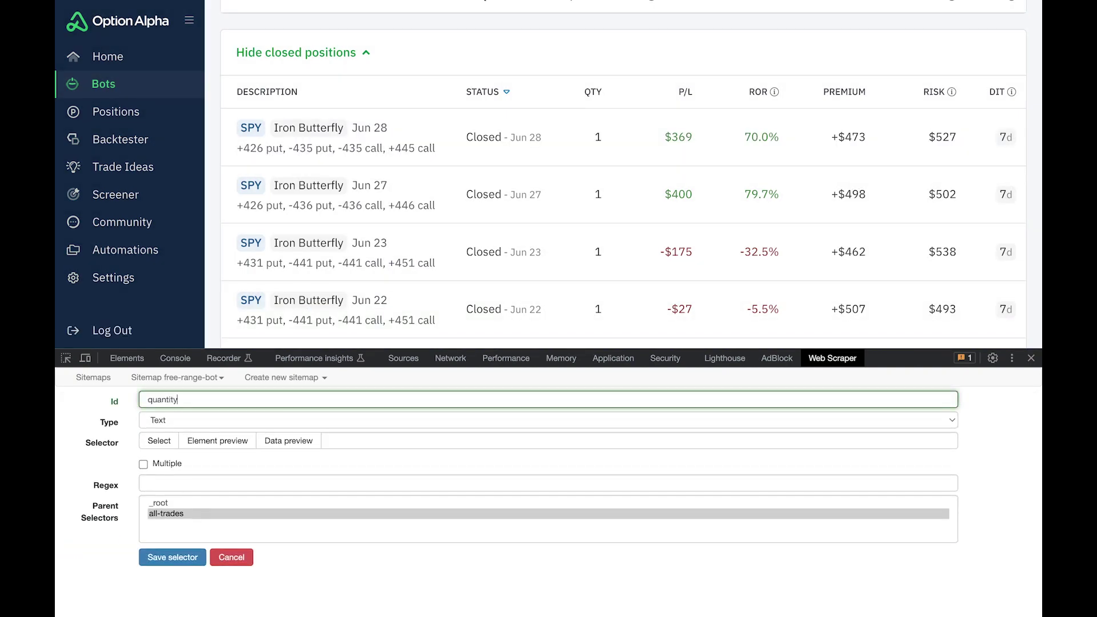
click(158, 441)
click(598, 141)
click(416, 321)
click(173, 557)
- Add a text selector with the id "premium" that targets the premium value in the Jun 28 row, and save it
click(94, 569)
click(253, 394)
text(premium)
click(159, 441)
click(849, 137)
click(423, 320)
click(173, 557)
- Add a text selector with the id "risk" that targets the risk value in the Jun 28 row, and save it
click(91, 583)
click(229, 399)
text(risk)
click(159, 441)
click(942, 137)
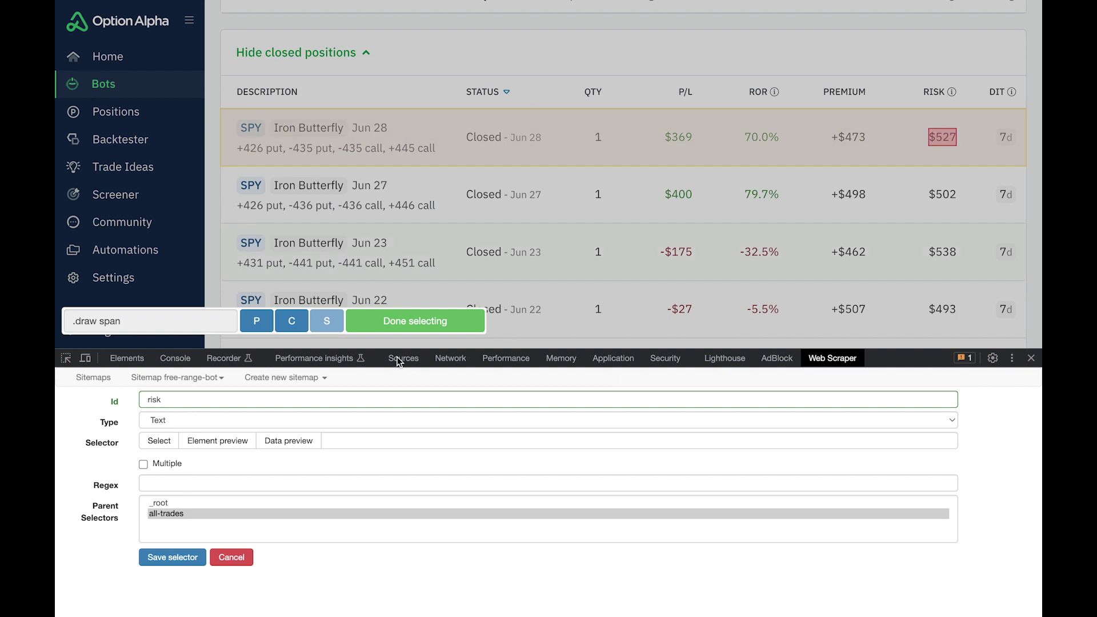
click(423, 320)
click(162, 558)
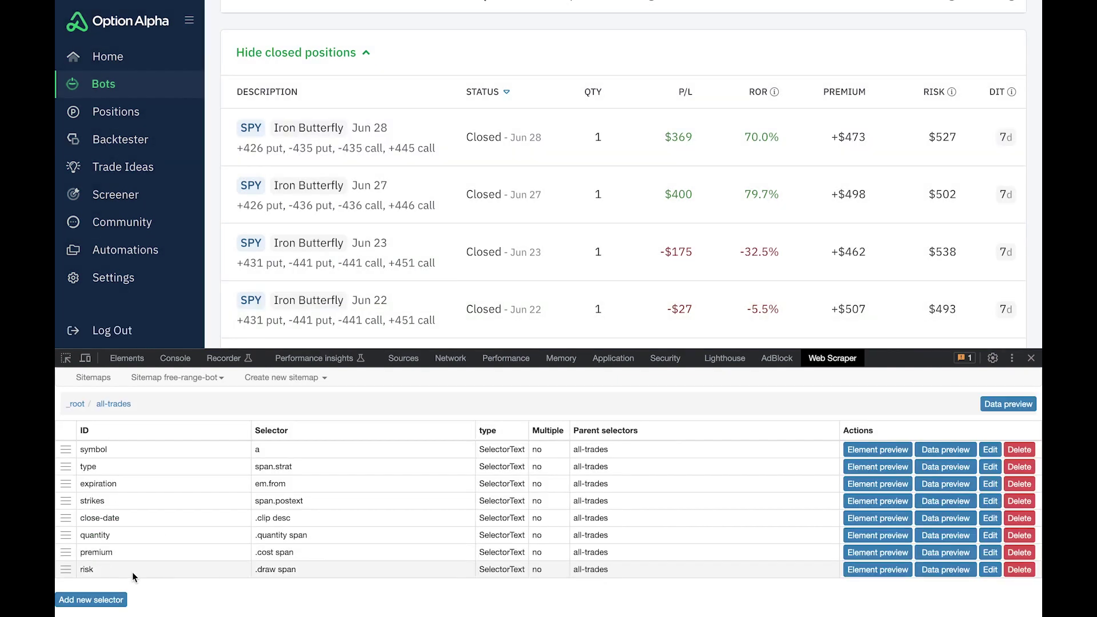
- Create a text selector with the id "dit" and pick the day number in the Jun 28 row's DIT column as its element
click(107, 600)
click(220, 401)
text(dit)
click(159, 441)
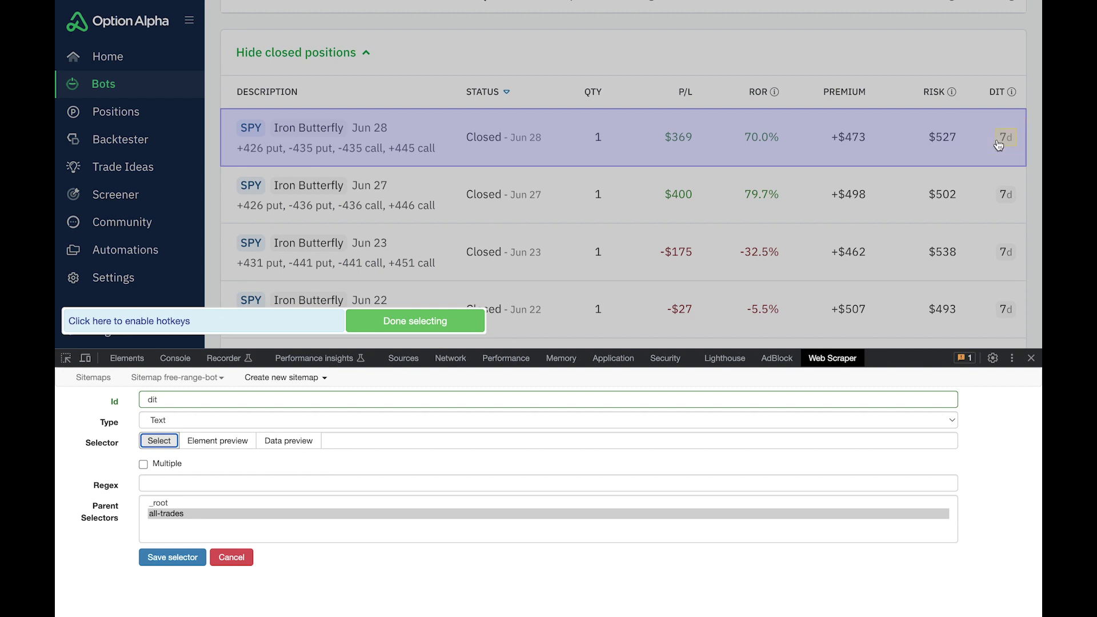
mouse_move(999, 145)
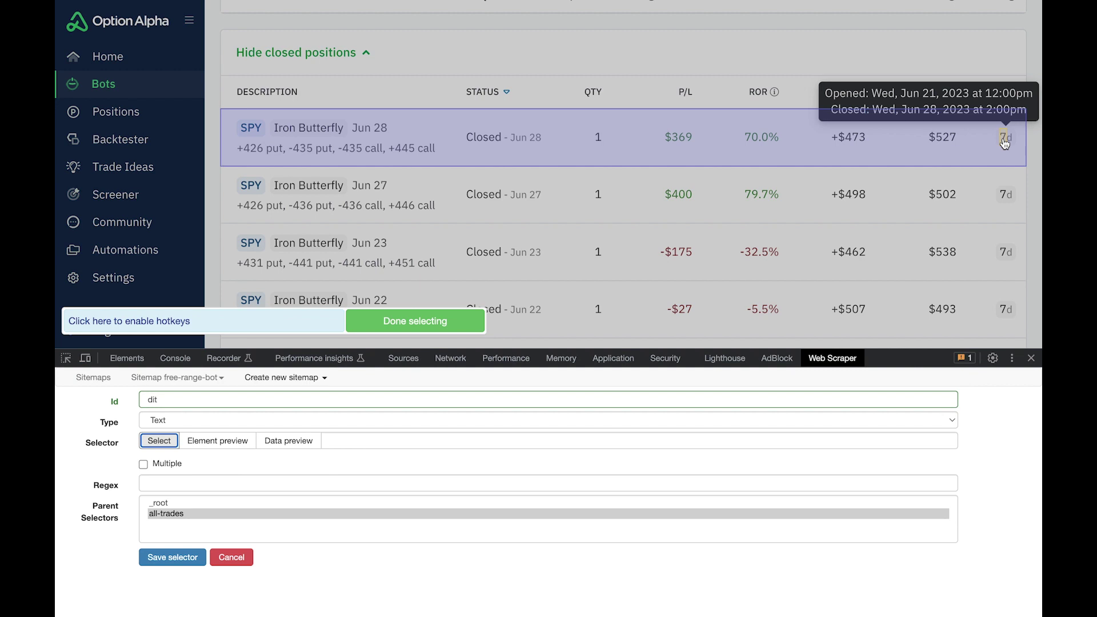
click(1006, 144)
click(418, 322)
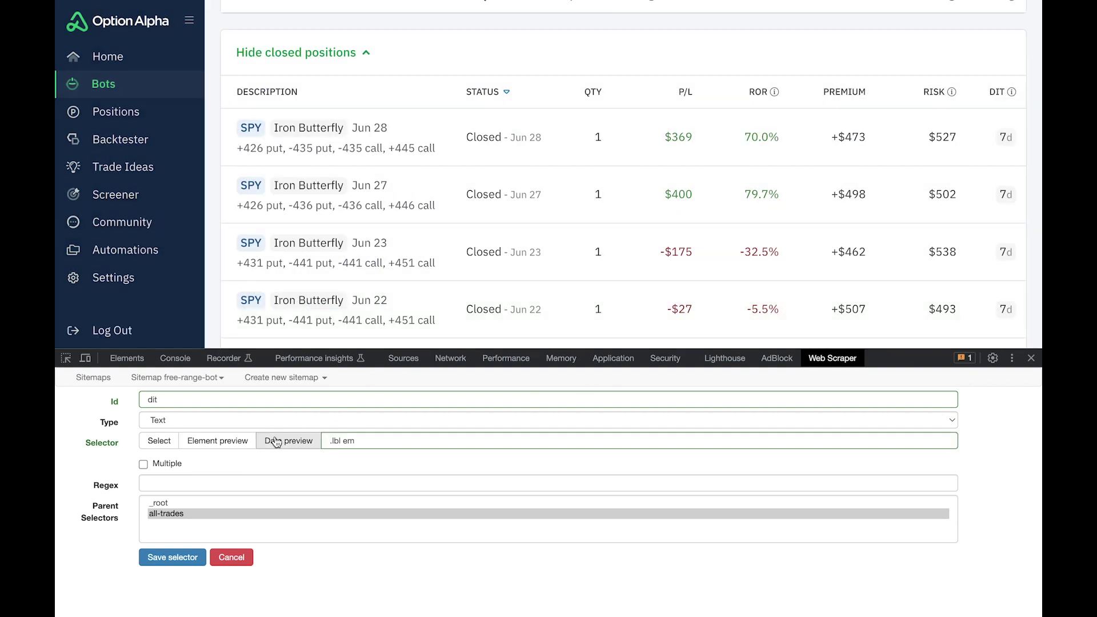
- Preview the dit selector's data and save the selector
click(276, 442)
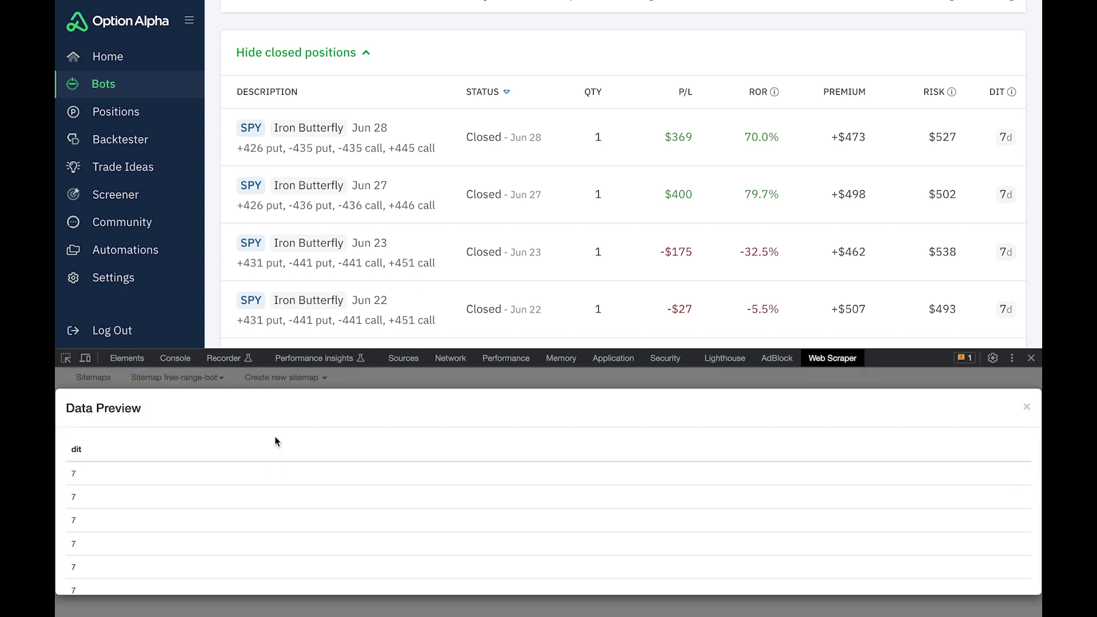
click(1029, 403)
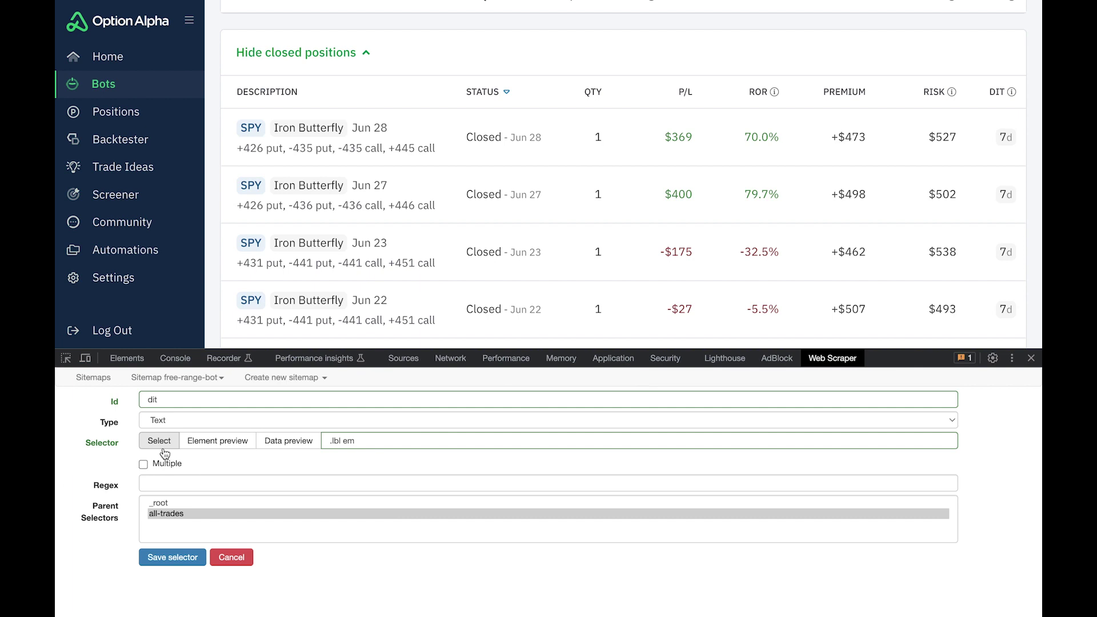
click(162, 445)
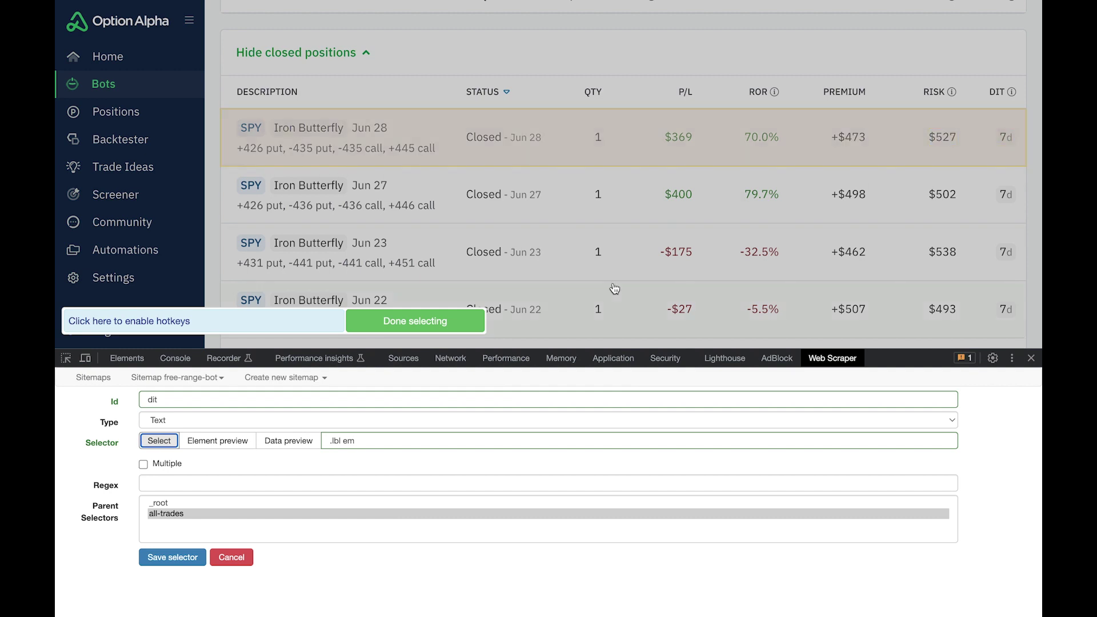
click(446, 322)
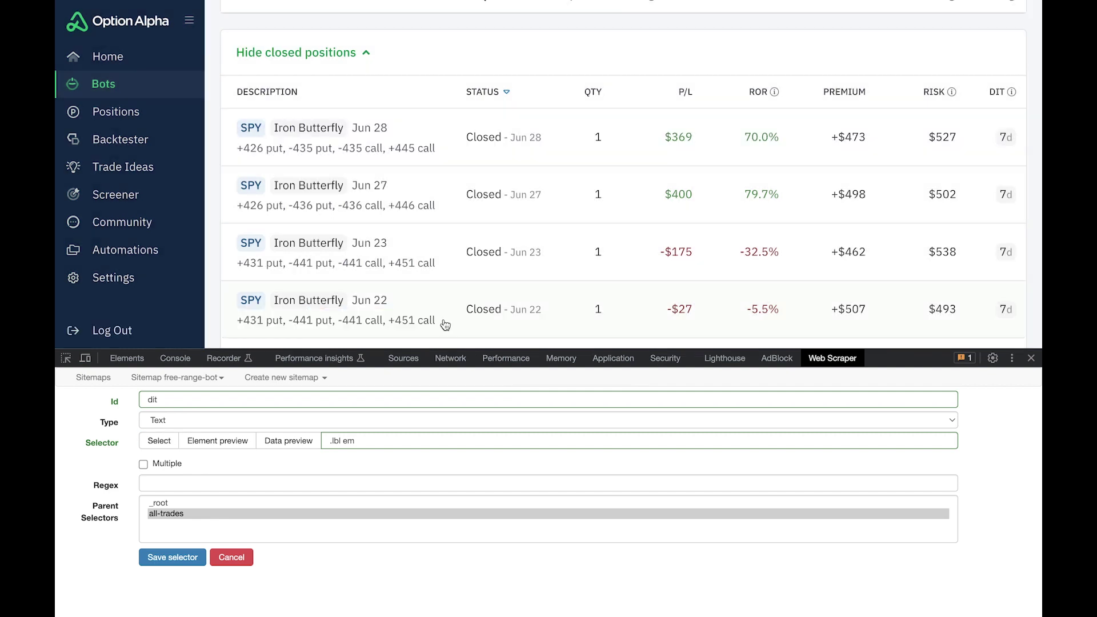
click(178, 557)
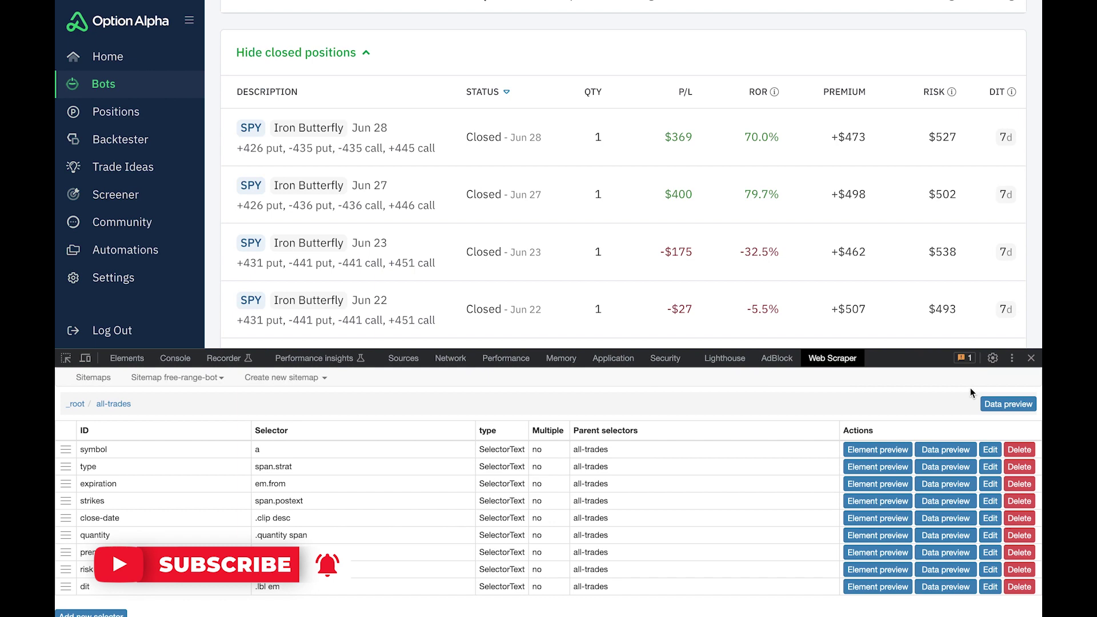
- Preview the data of the all-trades child selectors, and preview the full sitemap from _root, looking through the extracted trade rows
click(996, 406)
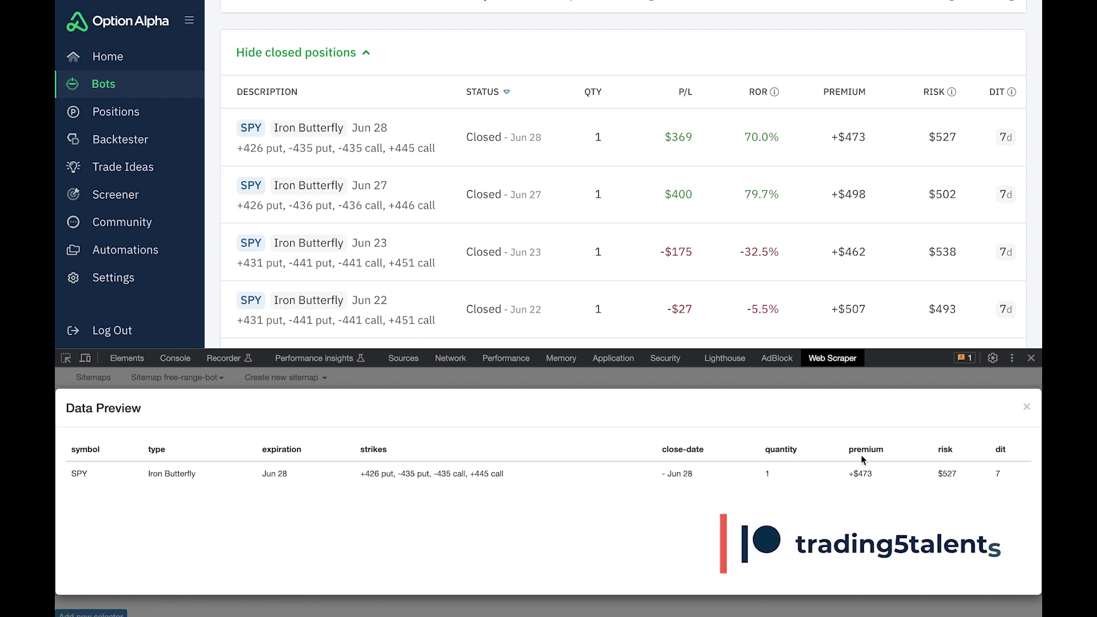
click(1027, 407)
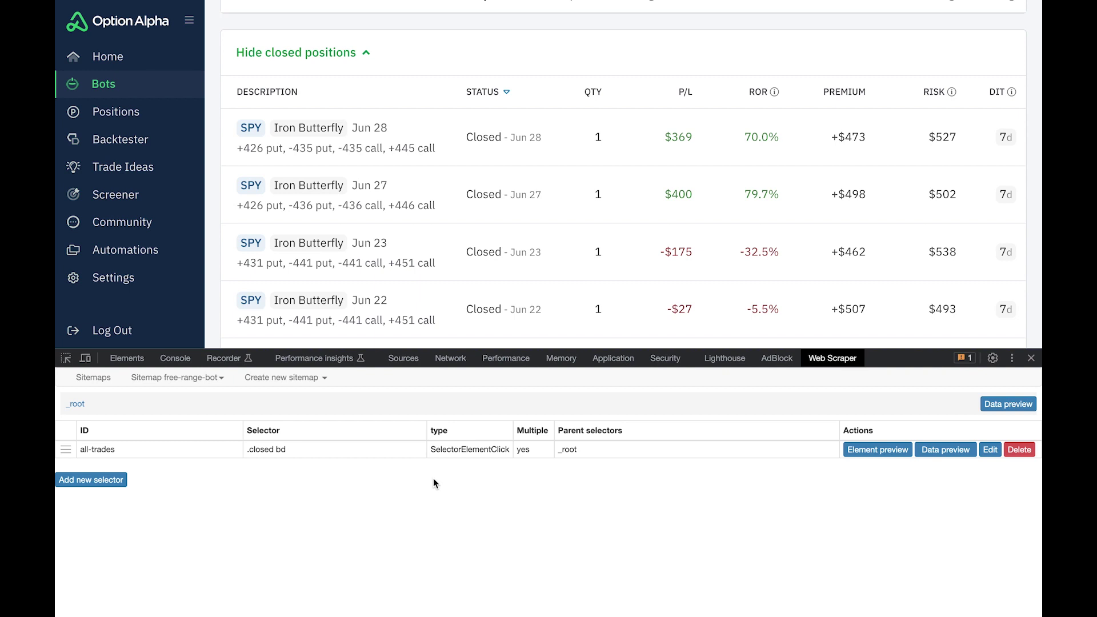
click(992, 406)
scroll(378, 485, down, 10)
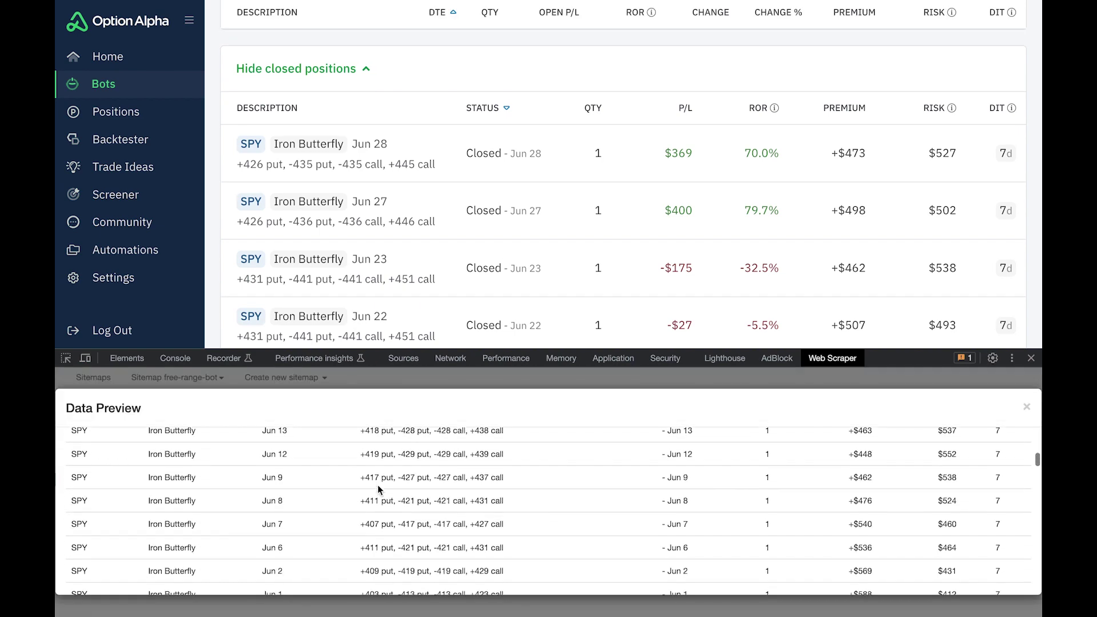
scroll(378, 485, down, 8)
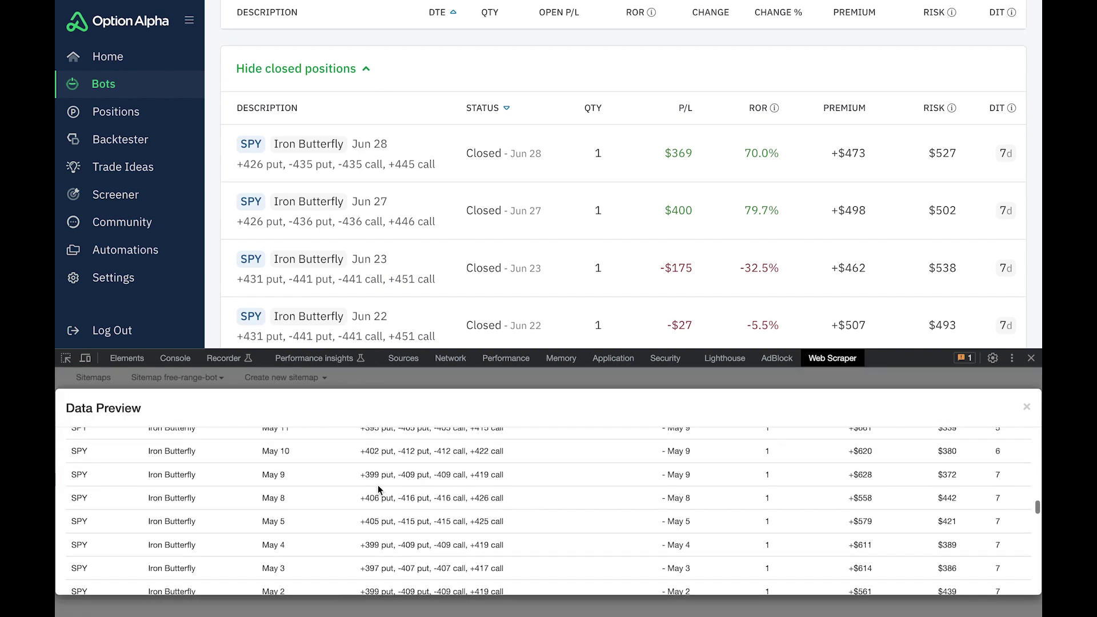
scroll(379, 485, up, 3)
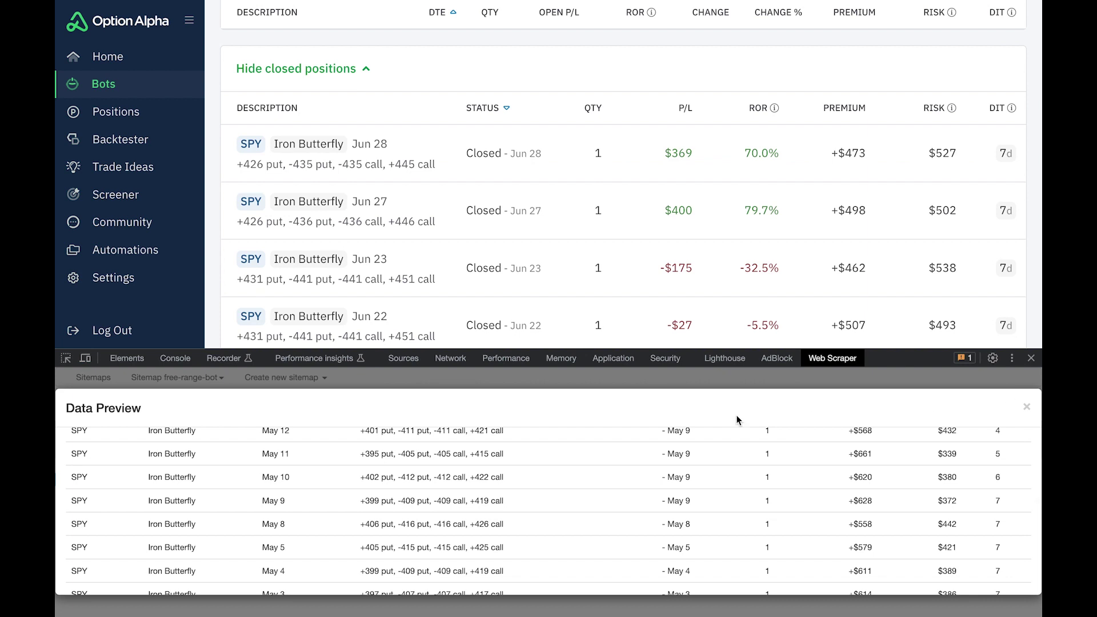
click(1026, 407)
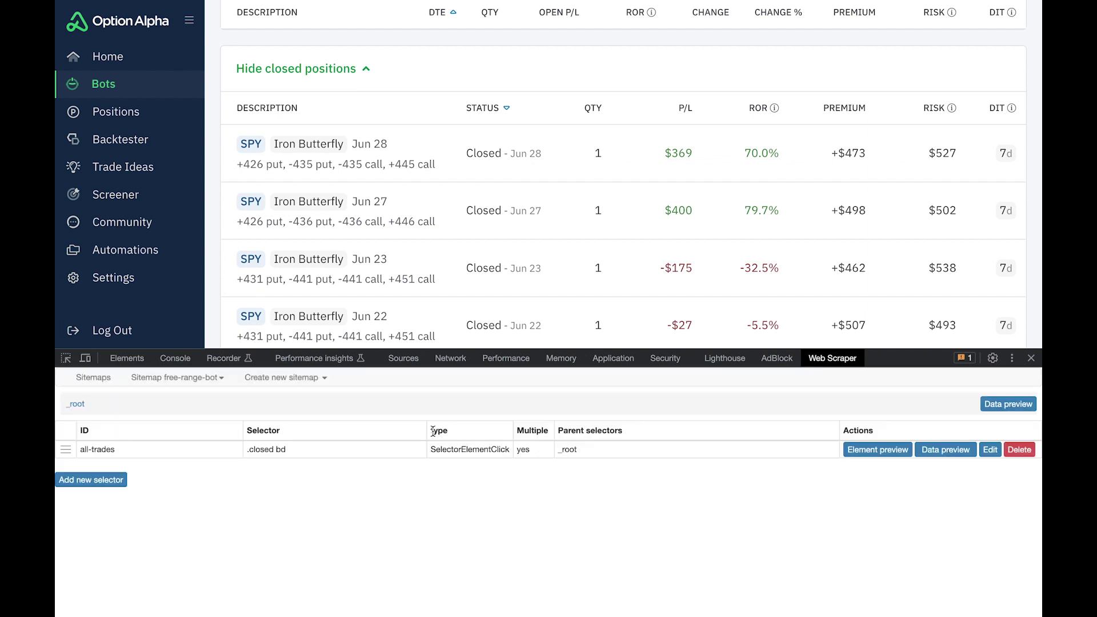
- Run the scrape for the free-range-bot sitemap
click(220, 379)
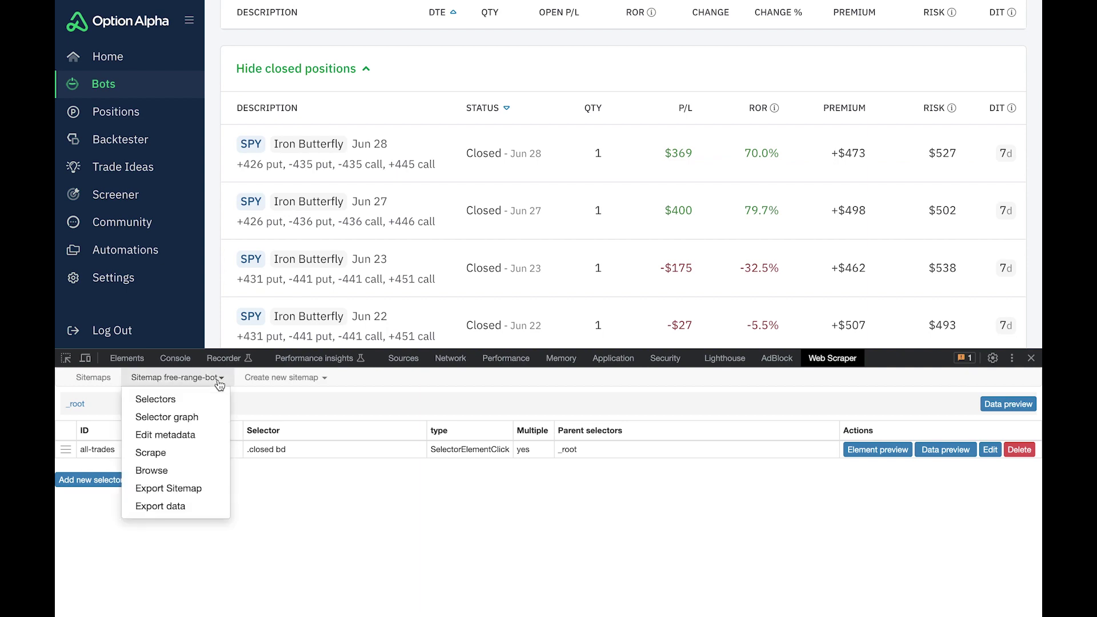
click(173, 453)
click(173, 462)
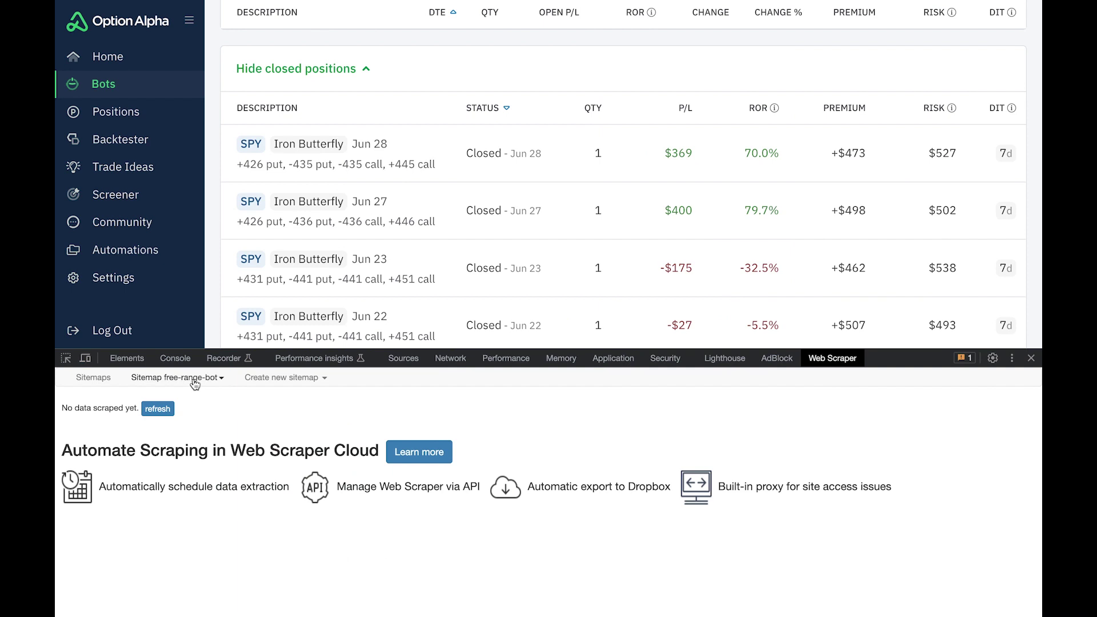
- Export the free-range-bot sitemap's scraped data as a CSV file
click(219, 380)
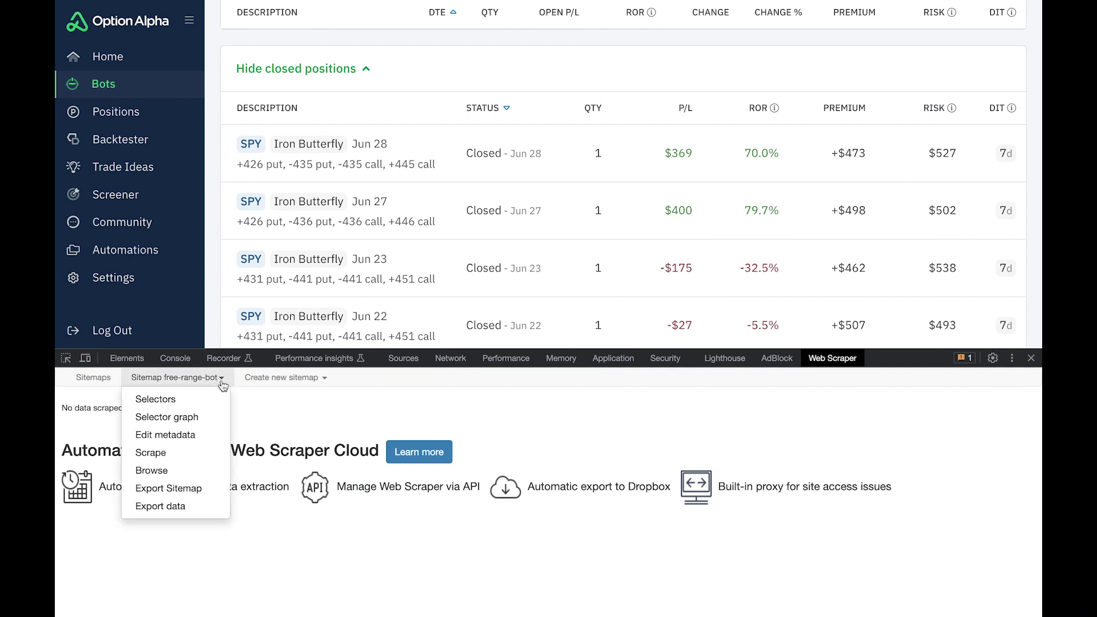
click(174, 507)
click(584, 513)
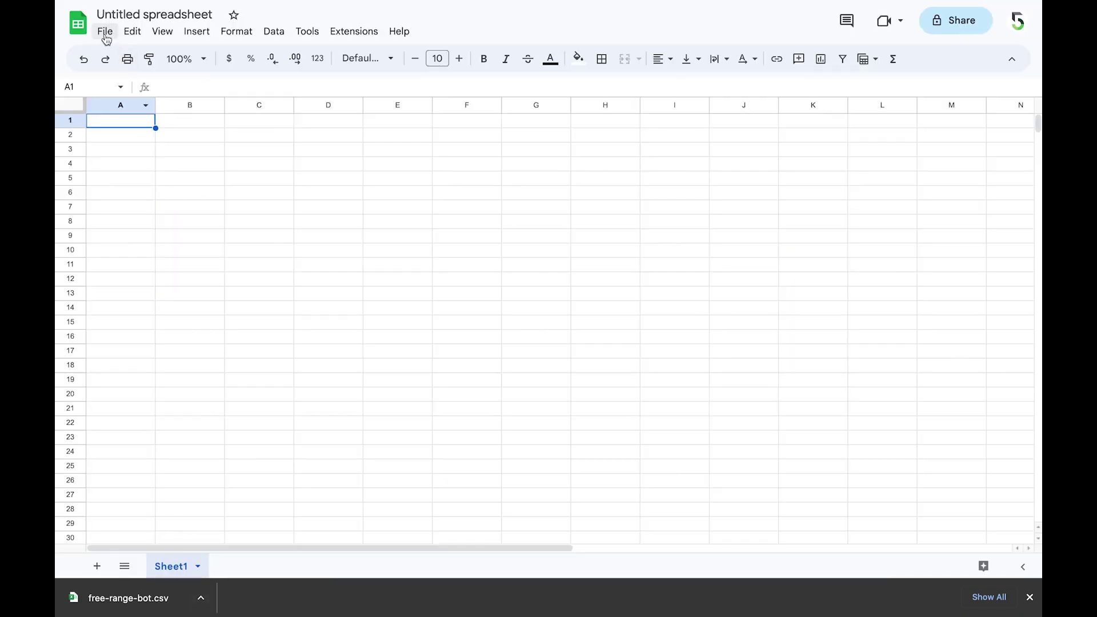
- Upload and open free-range-bot.csv from the blank Google Sheets spreadsheet
click(105, 34)
click(128, 77)
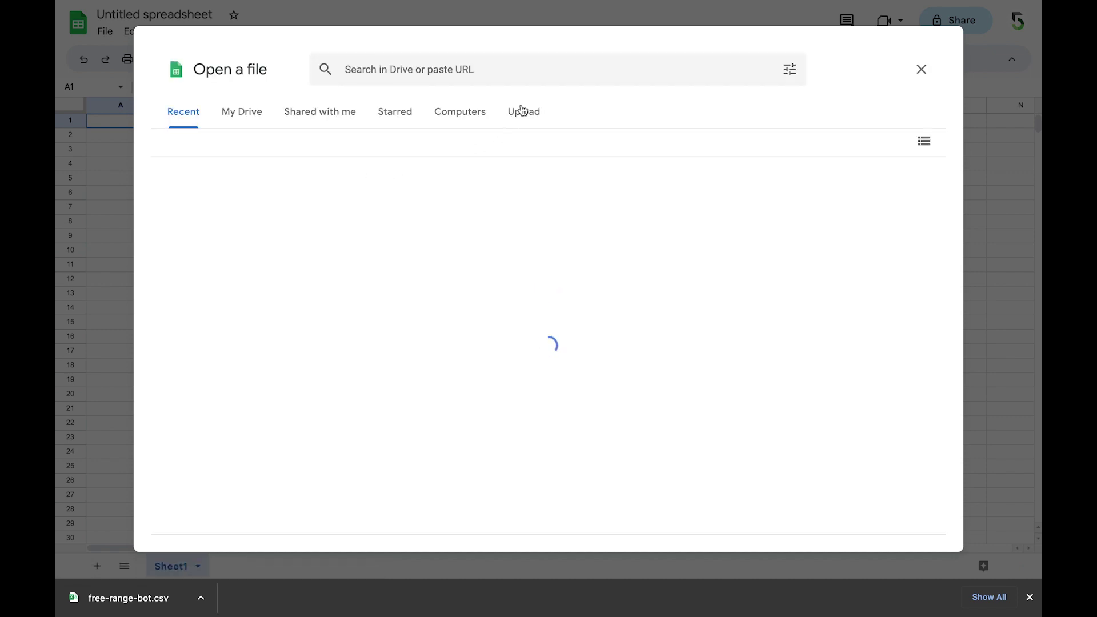
click(522, 110)
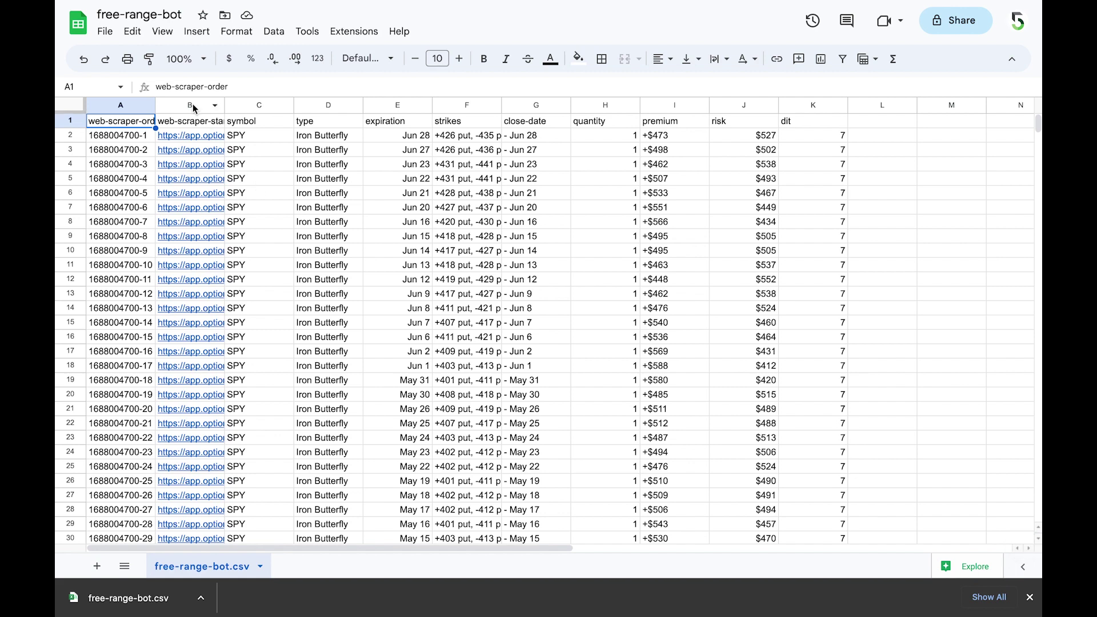
- Delete columns A and B, which hold the web-scraper order and start URL data
click(132, 106)
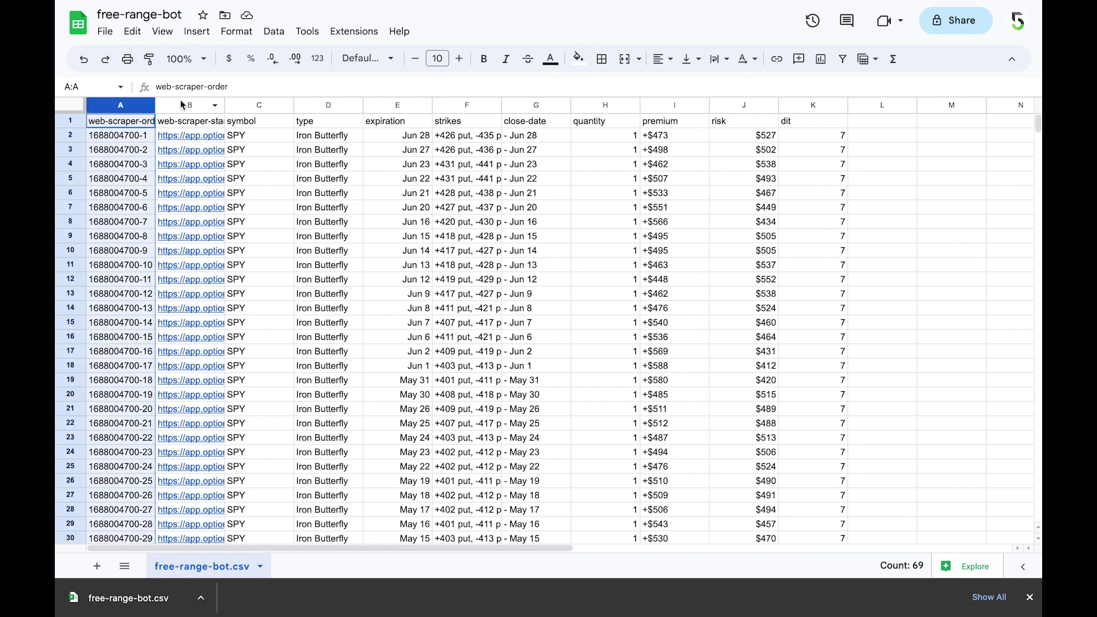
shift+click(180, 103)
right_click(180, 103)
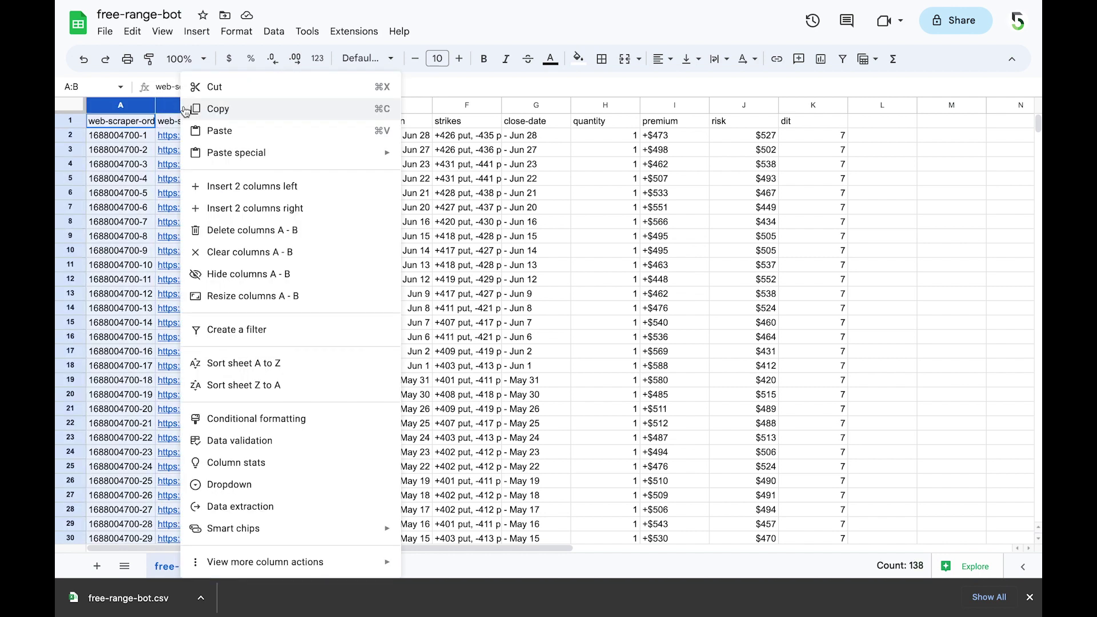
click(228, 230)
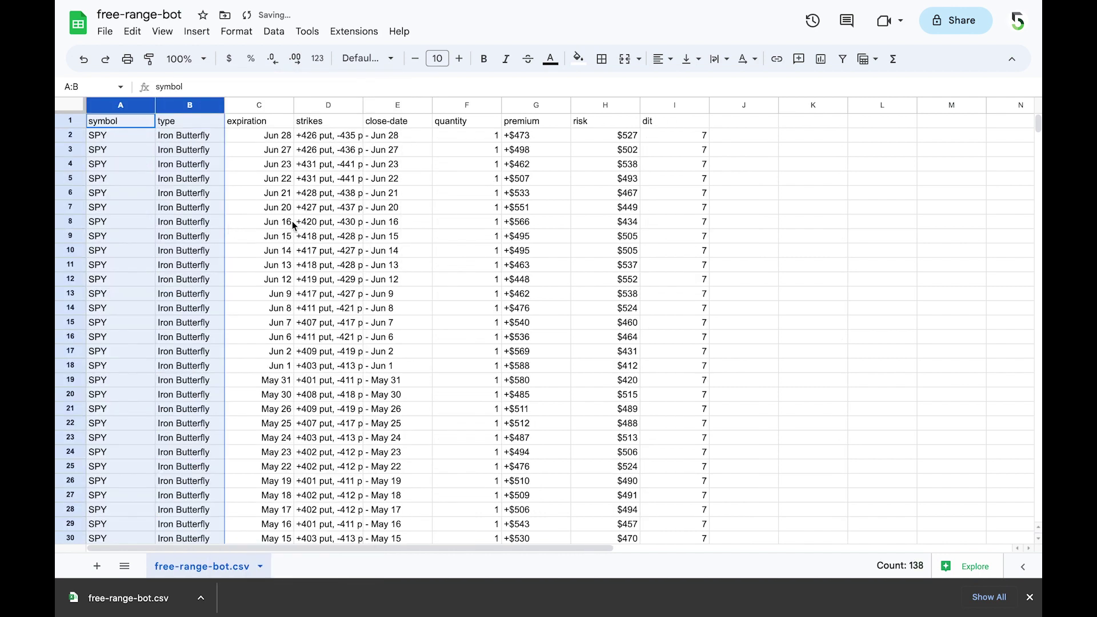
- Fit the width of all columns in the sheet to their contents
key(ctrl+a)
double_click(155, 106)
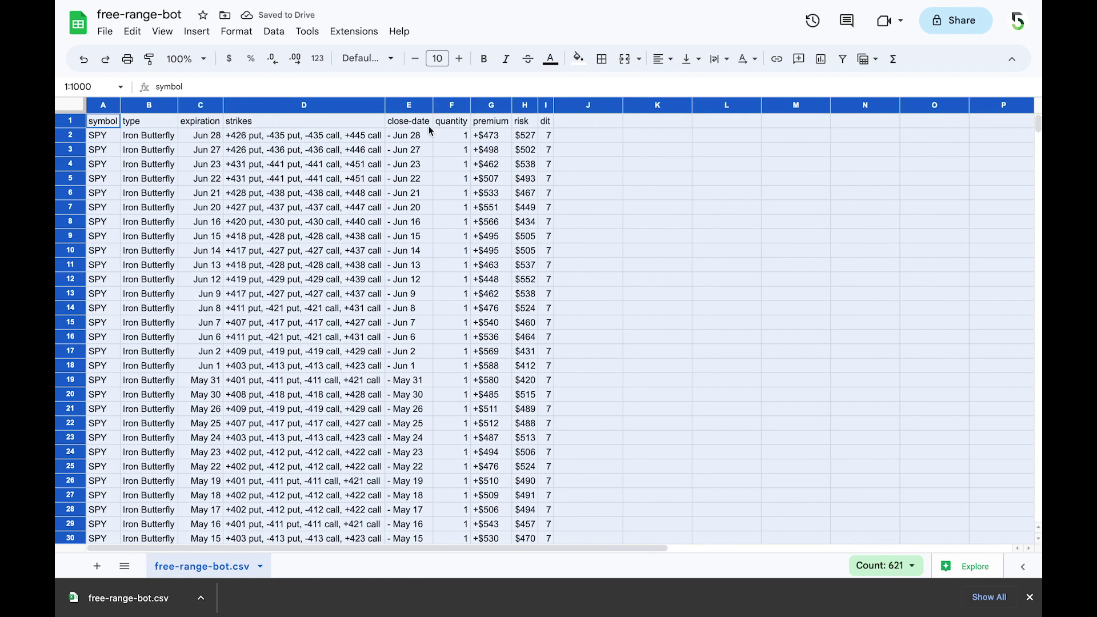
click(574, 137)
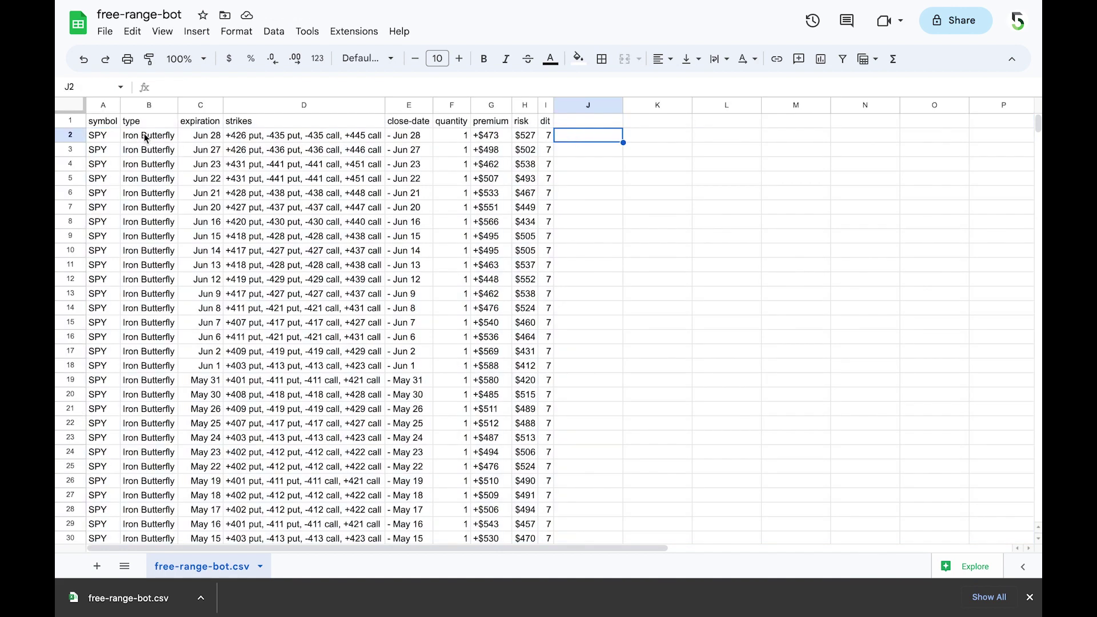
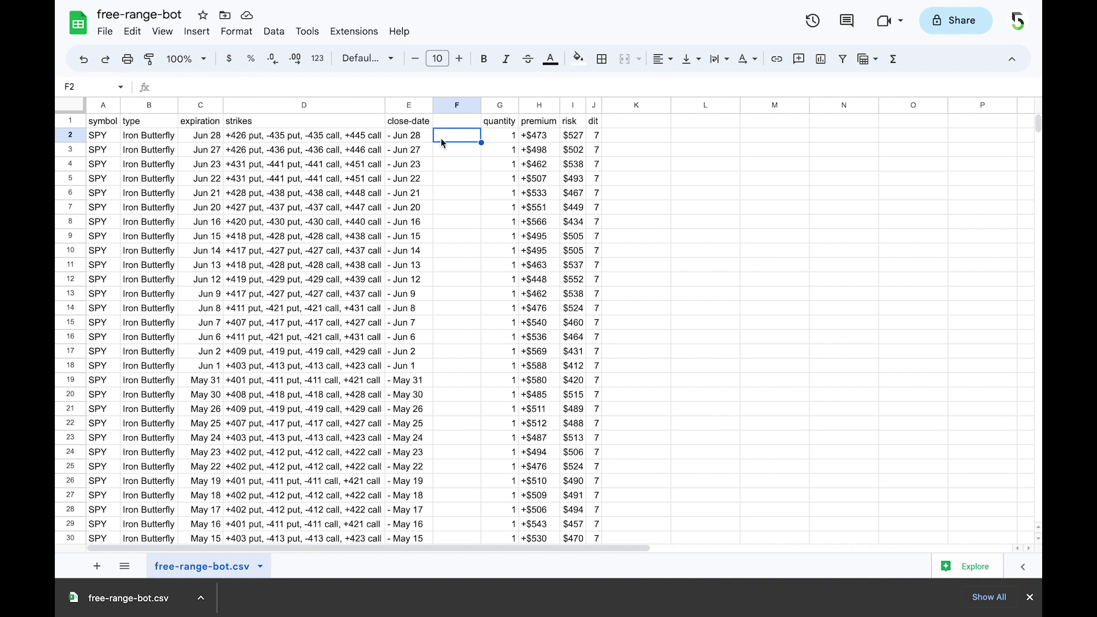
- Enter the formula =RIGHT(E2,LEN(E2)-2) in cell F2 to strip the leading dash and space from the close date
text(=RIGHT)
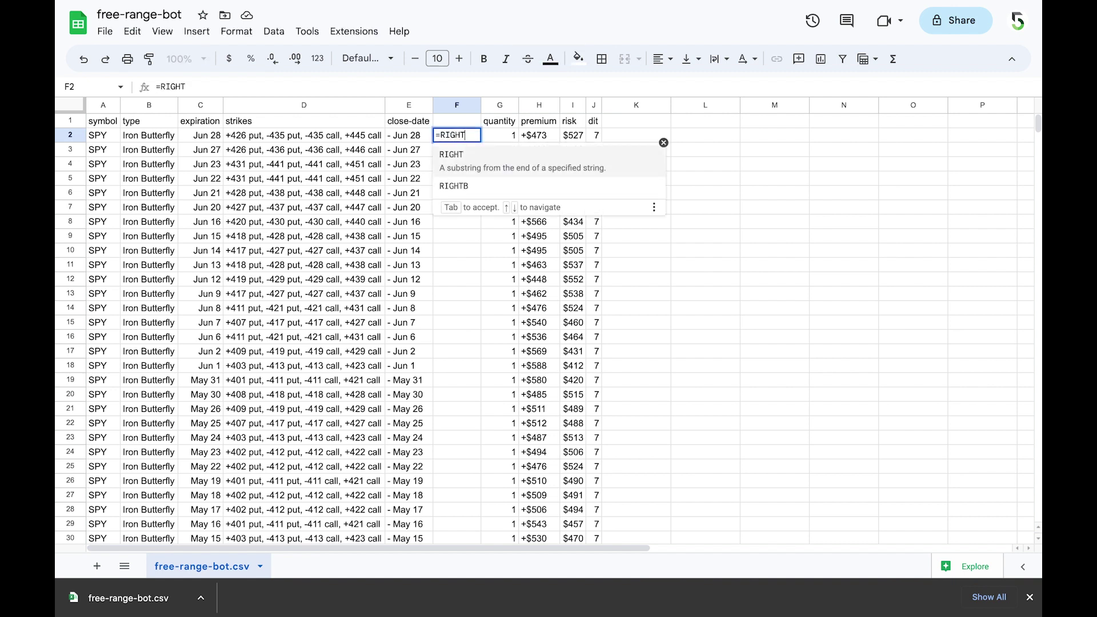
text(()
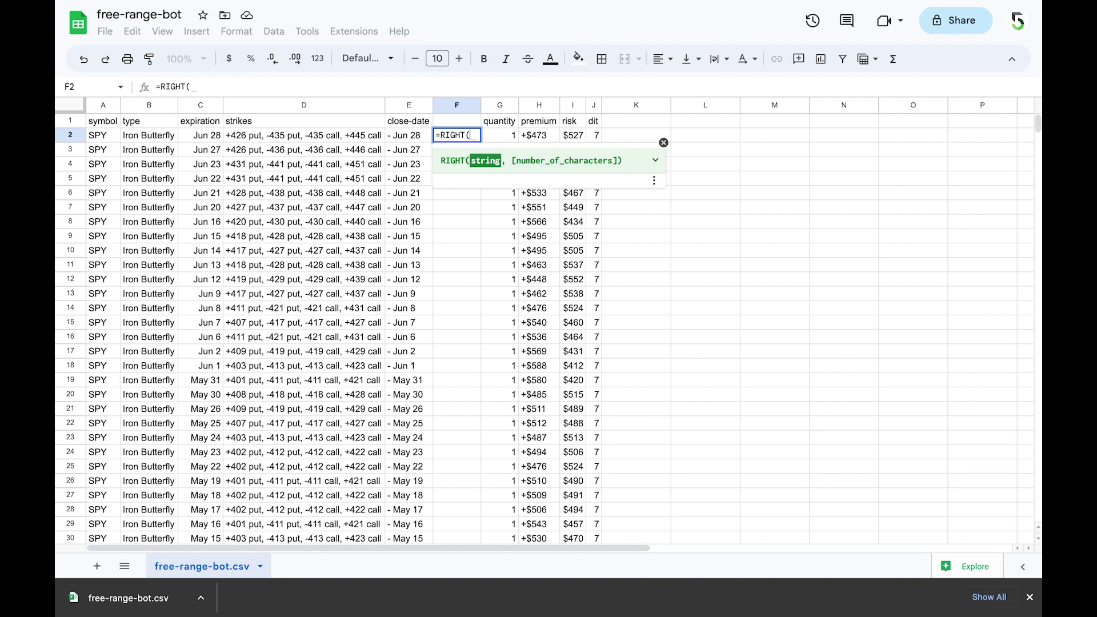
click(413, 140)
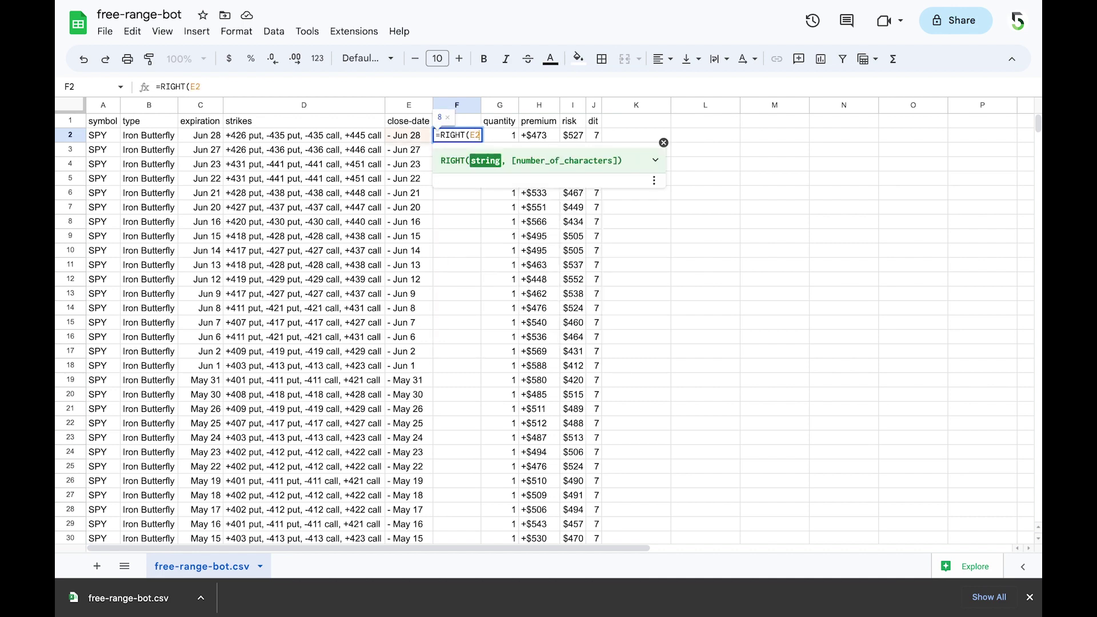
text(,)
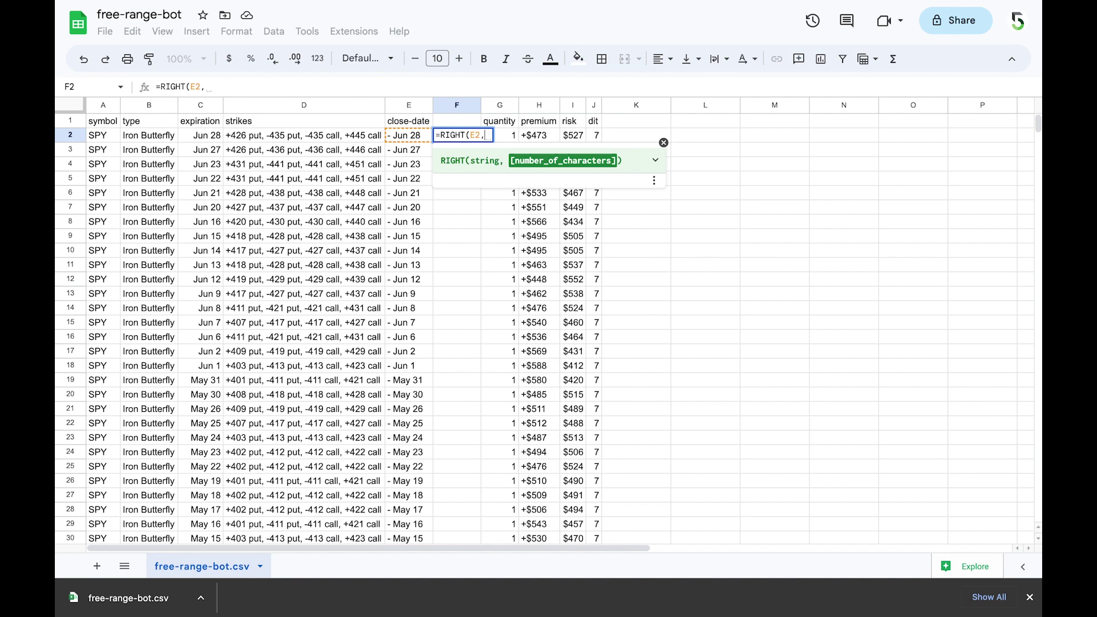
text(LEN()
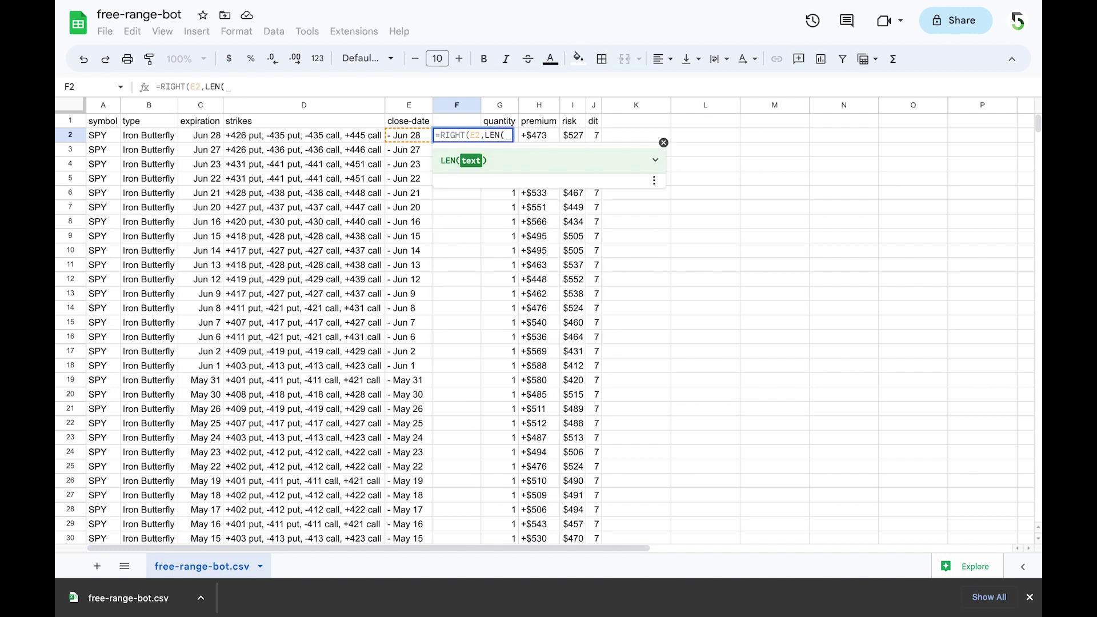
text(E2)
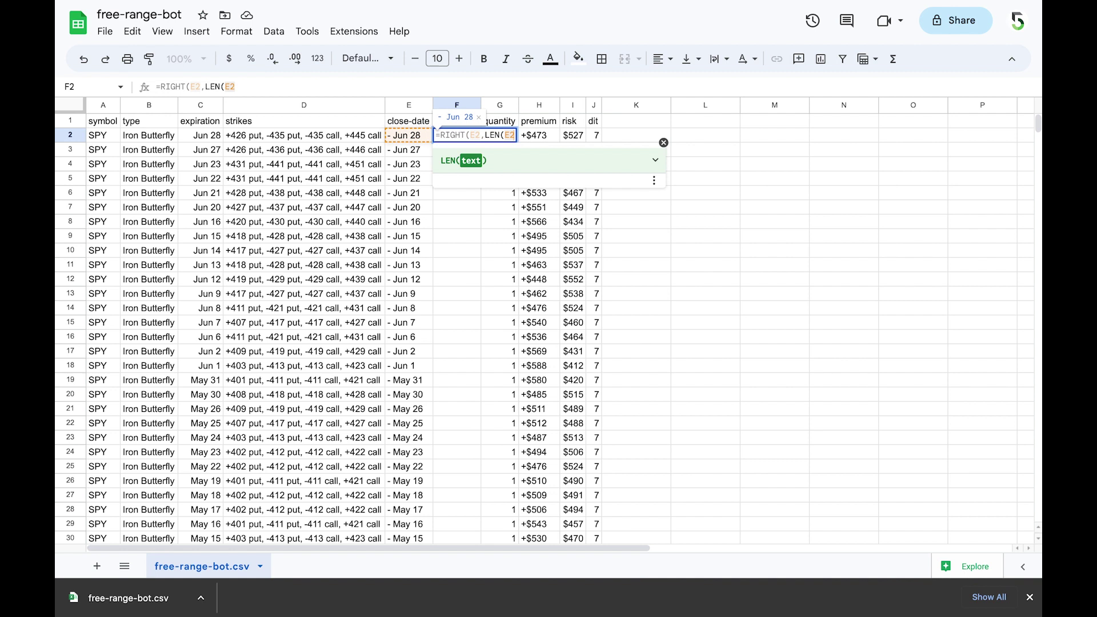
text())
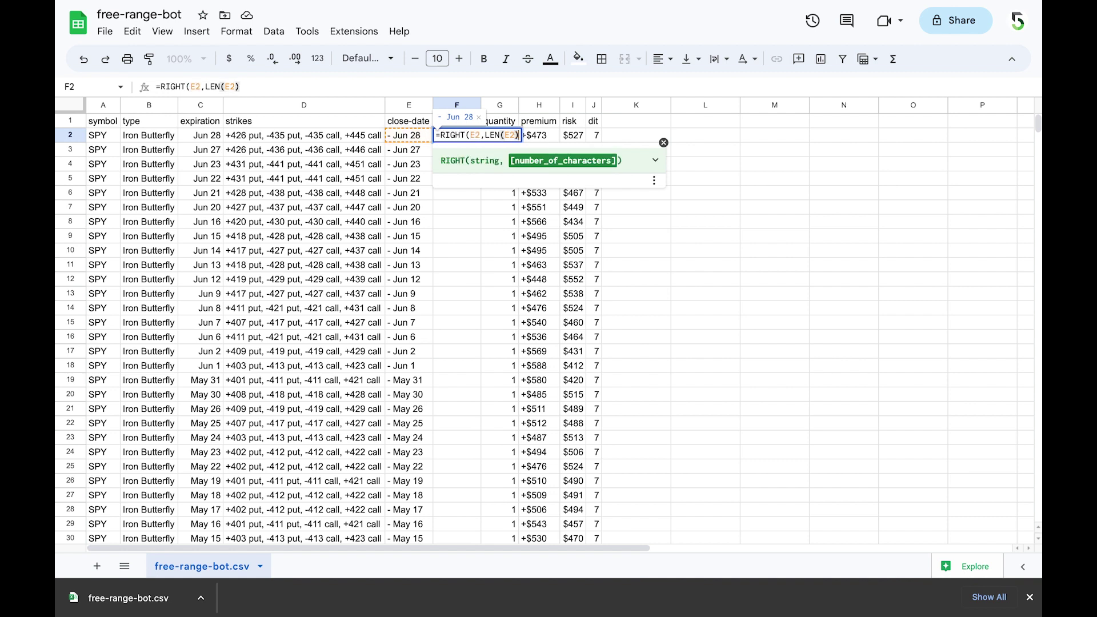
text(-2)
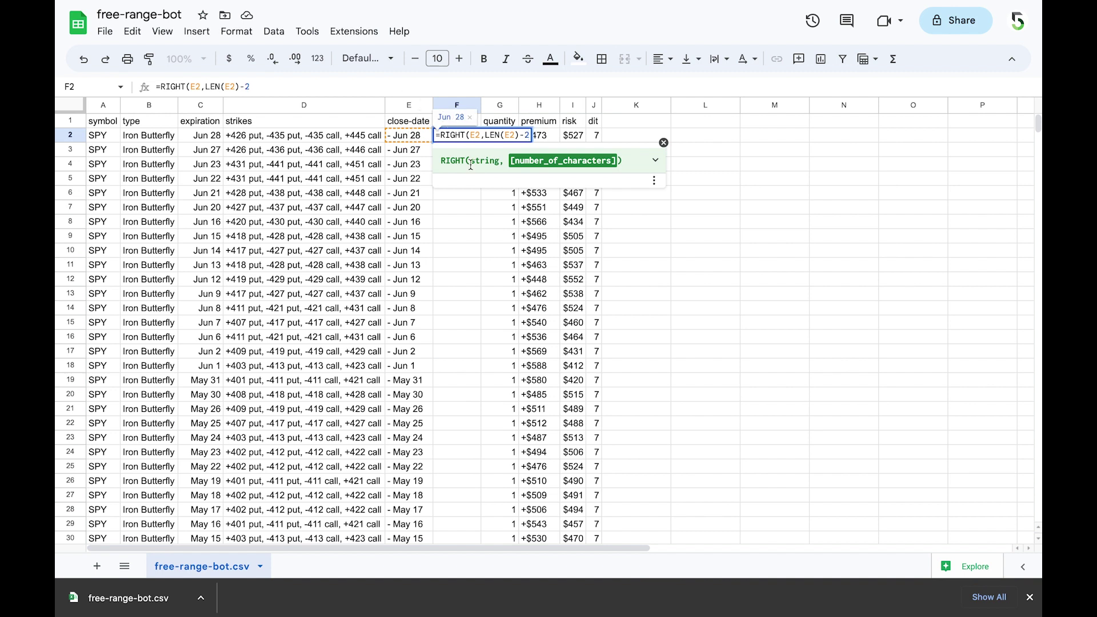
text())
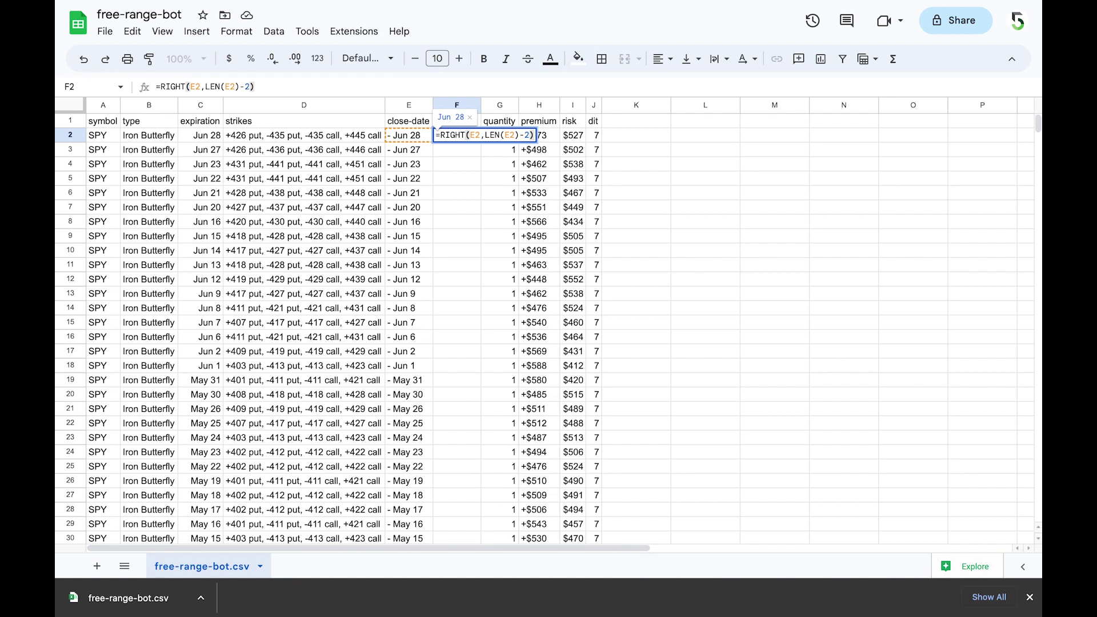
key(Return)
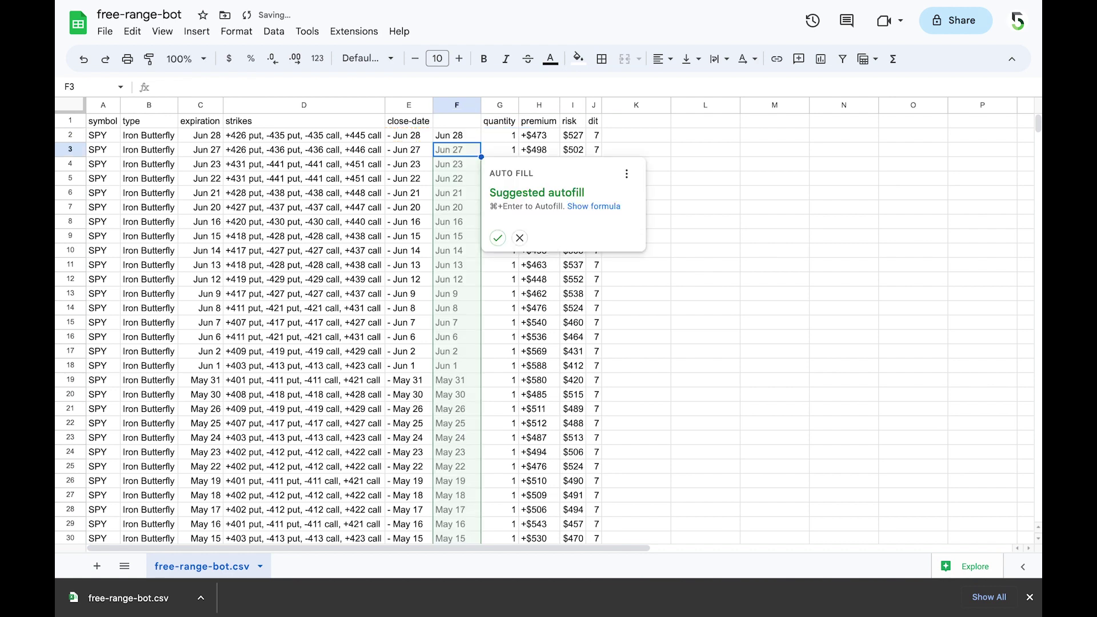
- Accept the suggested autofill of the formula down column F and check the filled formulas in rows 3 to 6
click(497, 237)
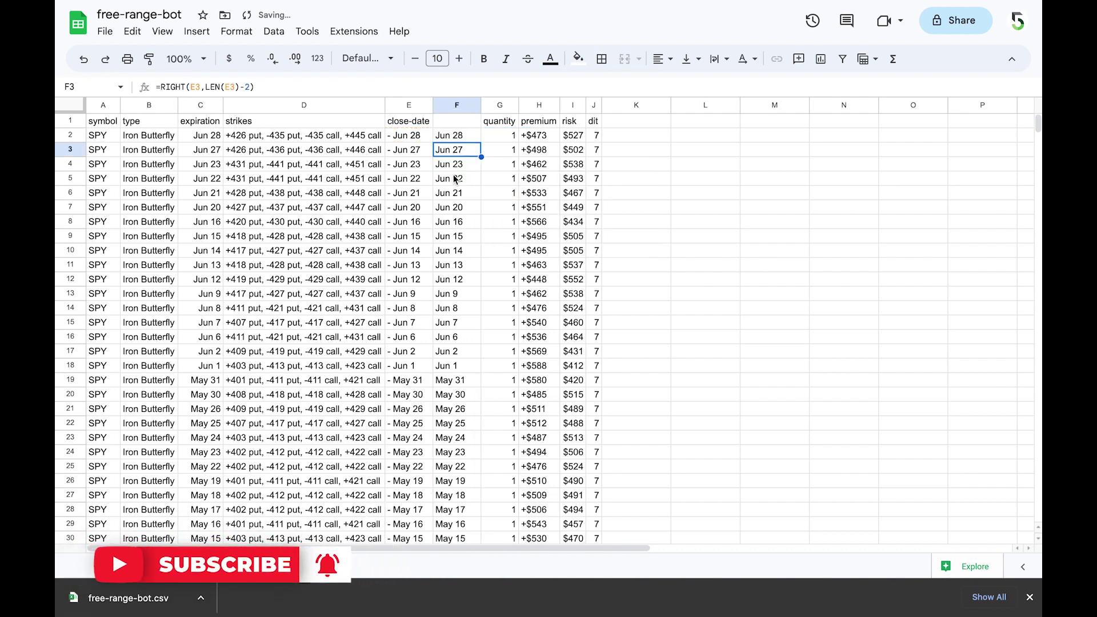
key(Down)
key(Down)
key(Down)
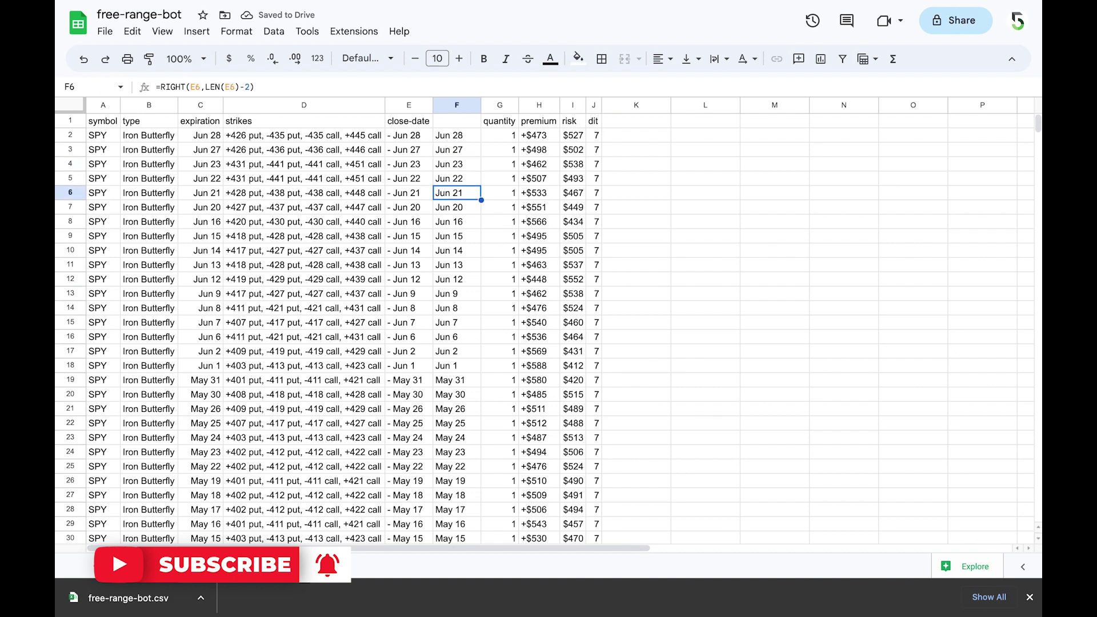
key(Up)
key(Up)
key(Up)
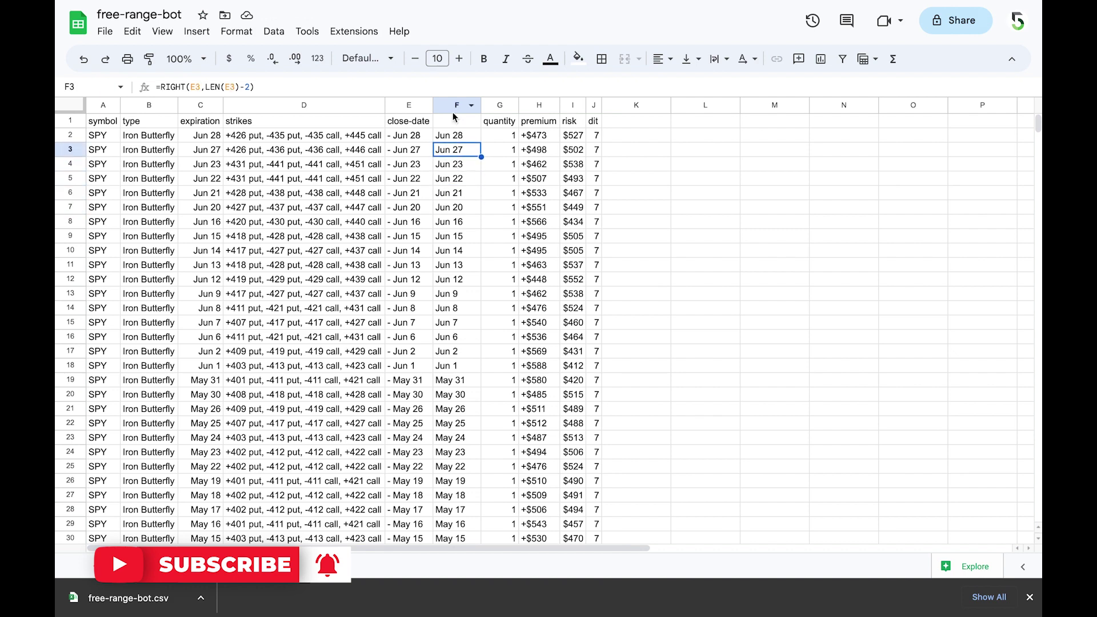
- Copy column F and paste only its values over the close-date column E
click(451, 111)
right_click(455, 109)
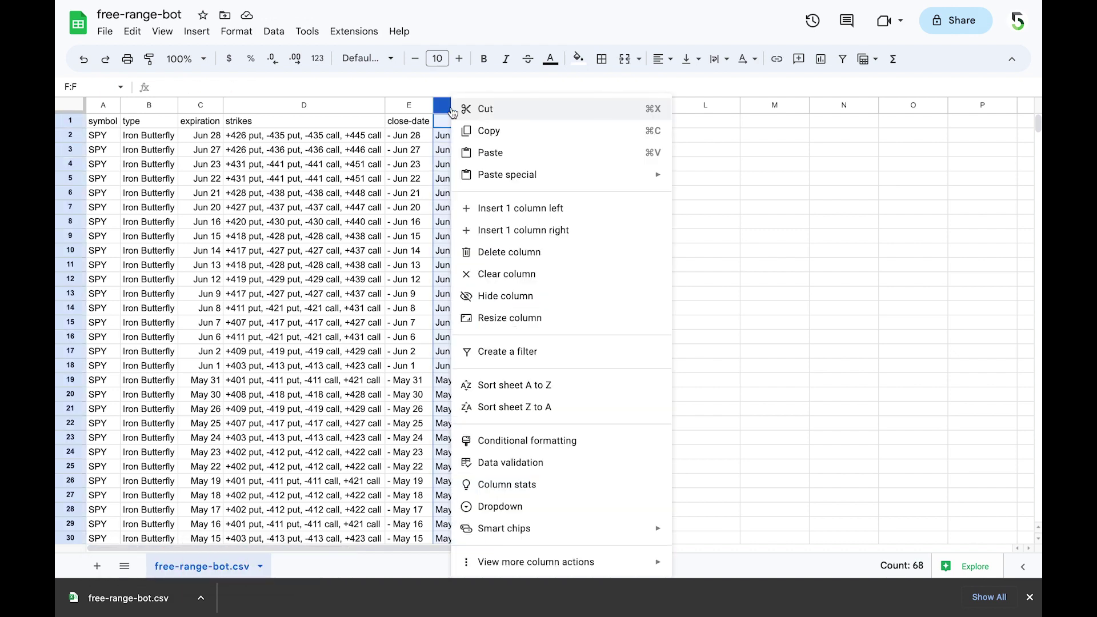
click(464, 135)
click(407, 105)
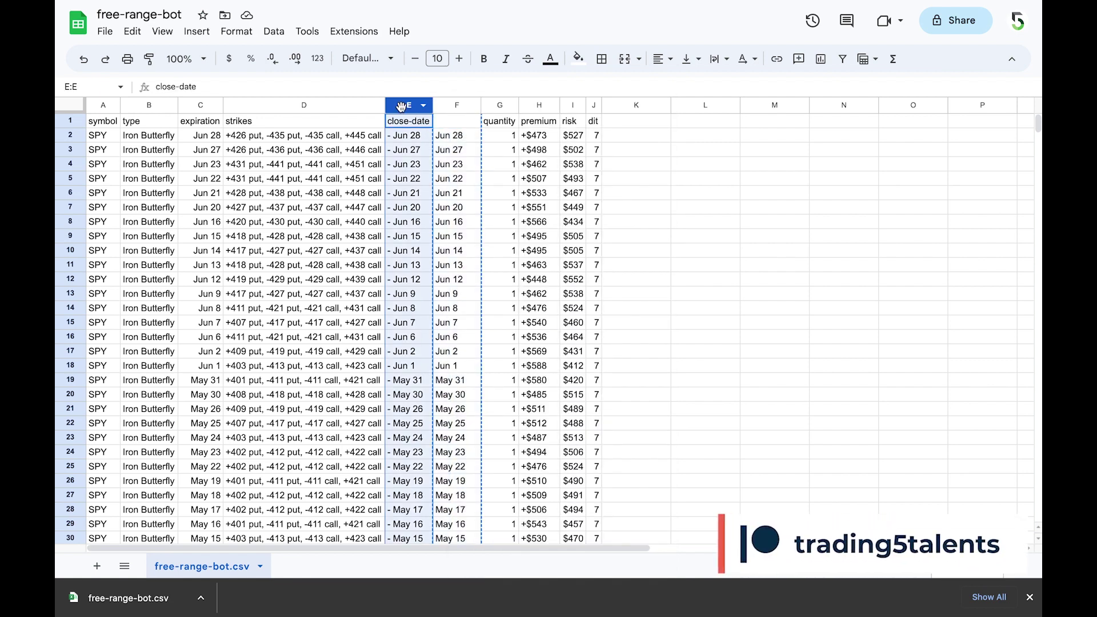
right_click(402, 109)
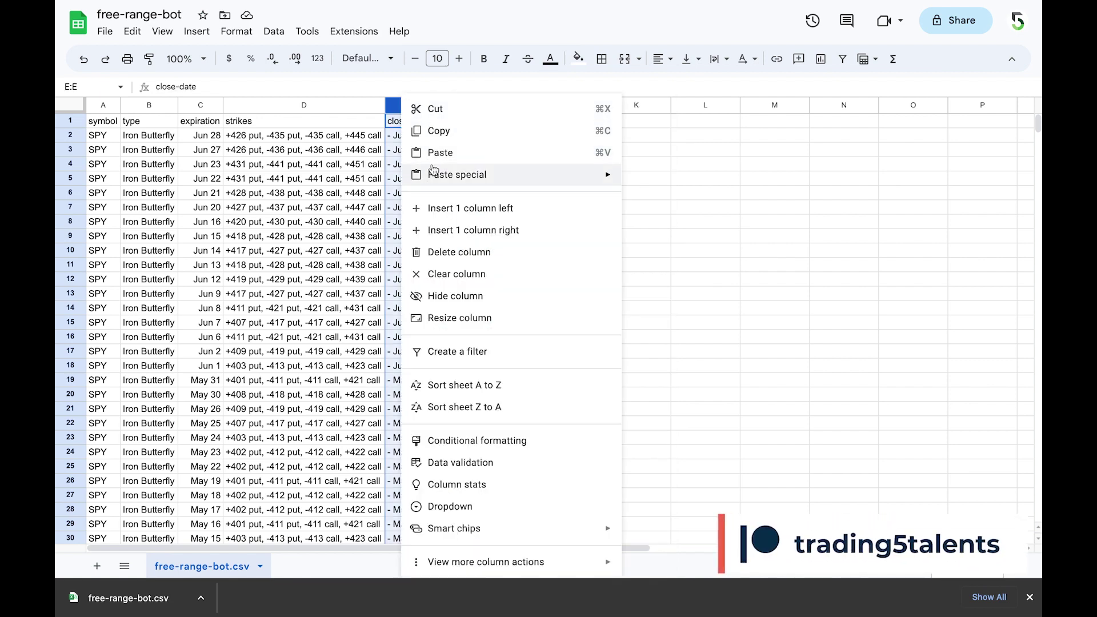
mouse_move(452, 174)
click(679, 180)
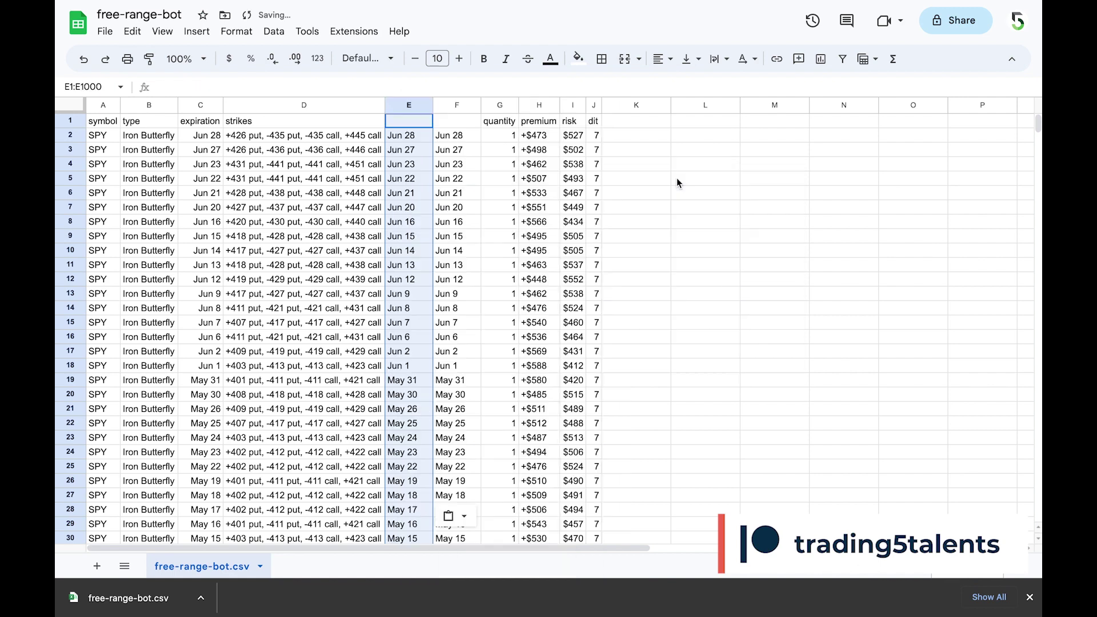
- Try deleting helper column F and applying the 09/26/08 date format to column E
right_click(452, 108)
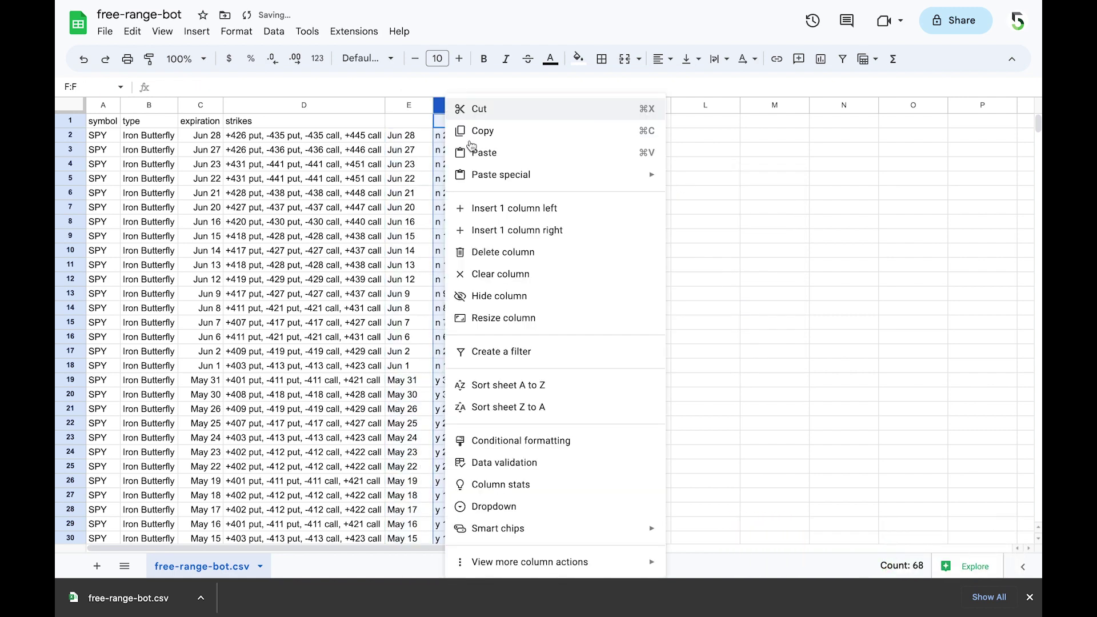
click(490, 252)
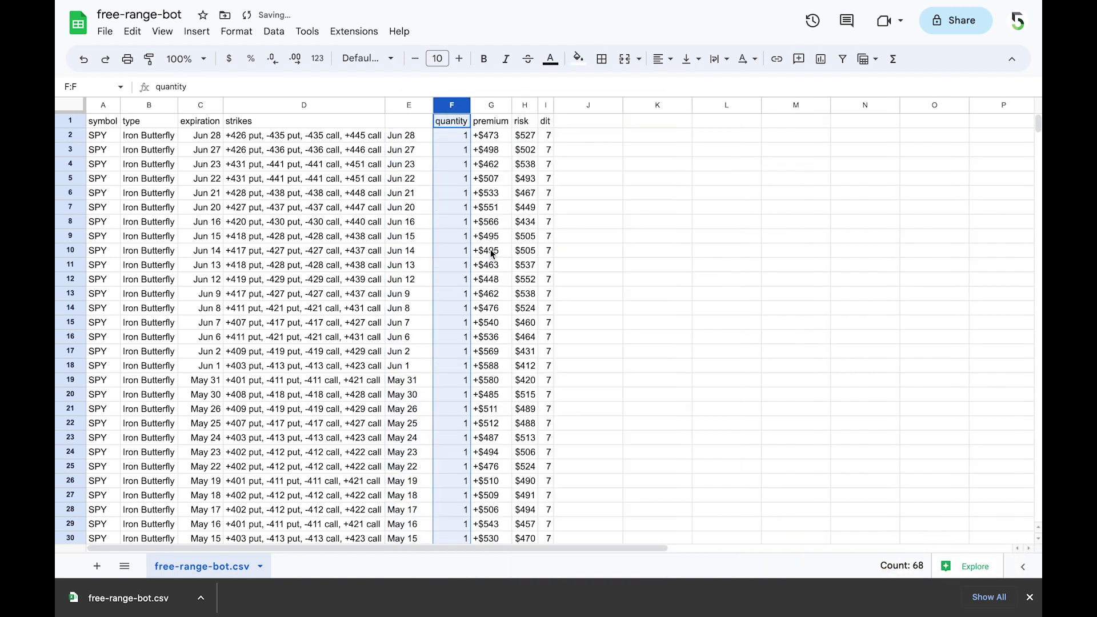
click(411, 106)
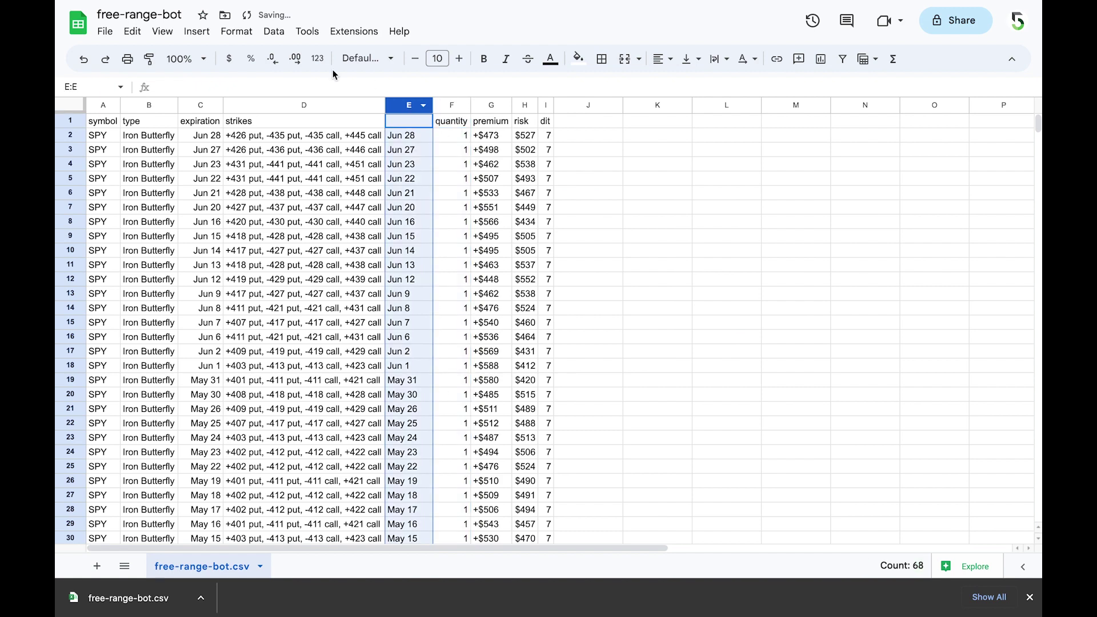
click(317, 58)
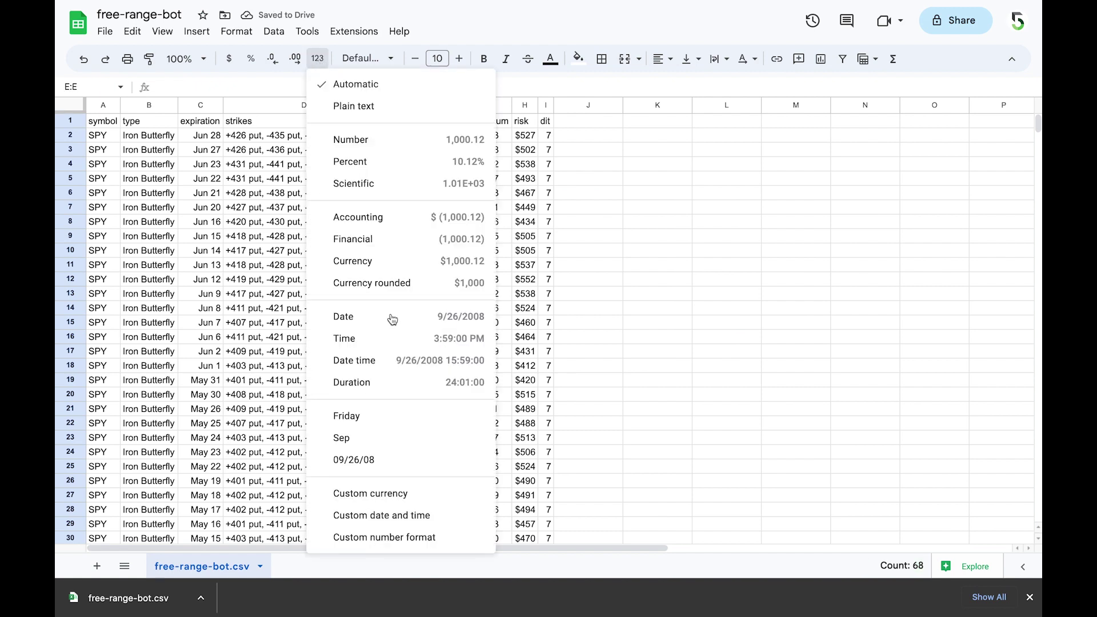
click(392, 460)
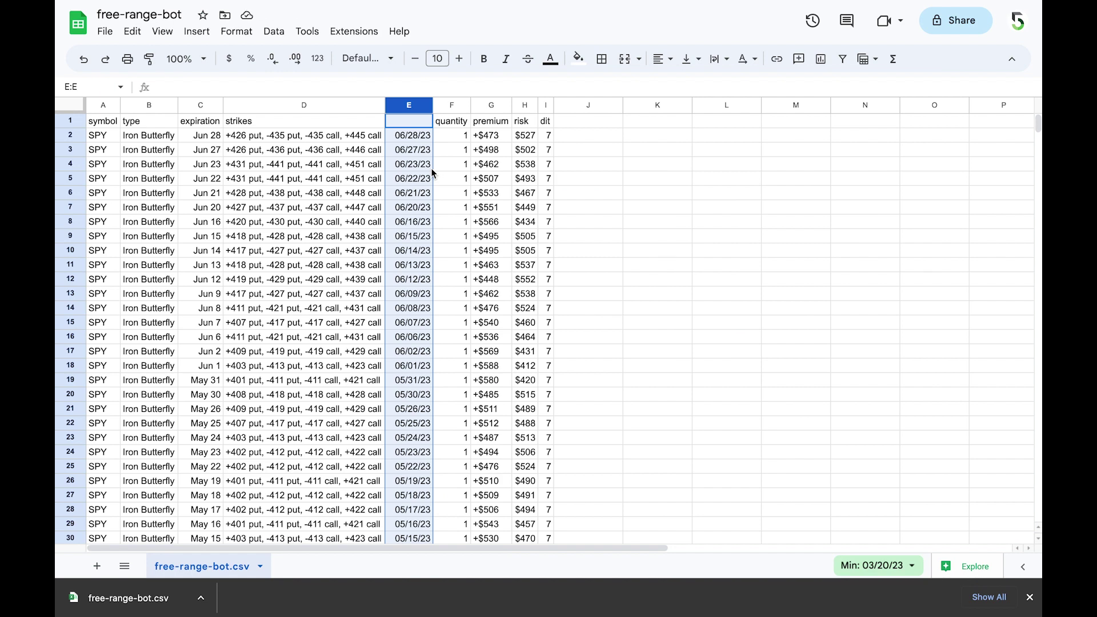
- Undo the date format, the deletion of column F and the values pasted over the close-date column
key(ctrl+z)
key(ctrl+z)
key(ctrl+z)
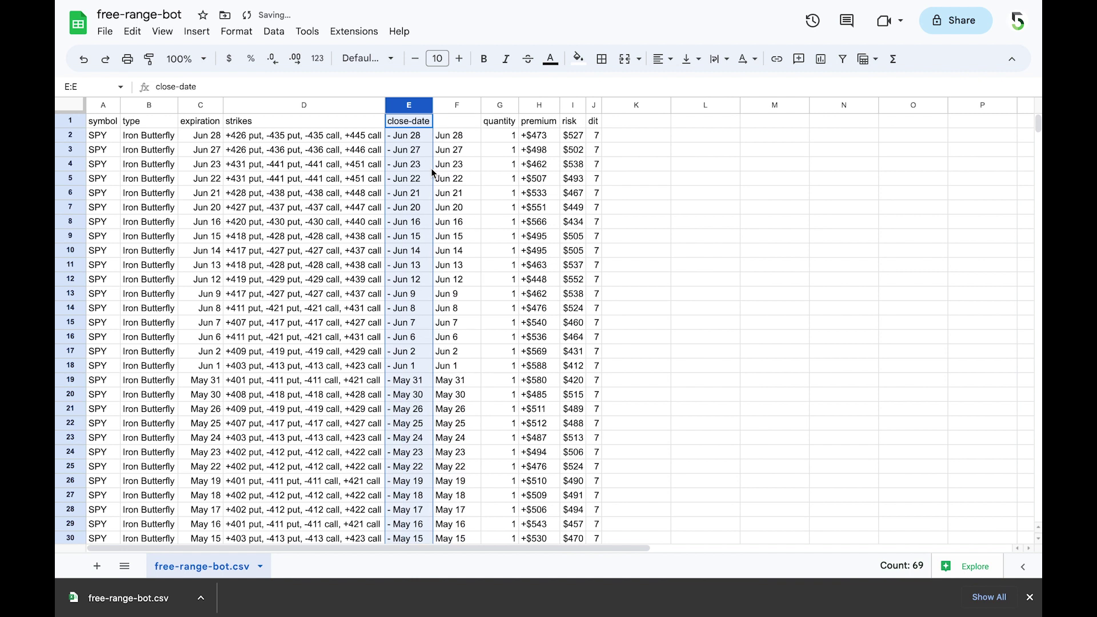
- Try to apply the 09/26/08 date format to the formula column F
click(449, 103)
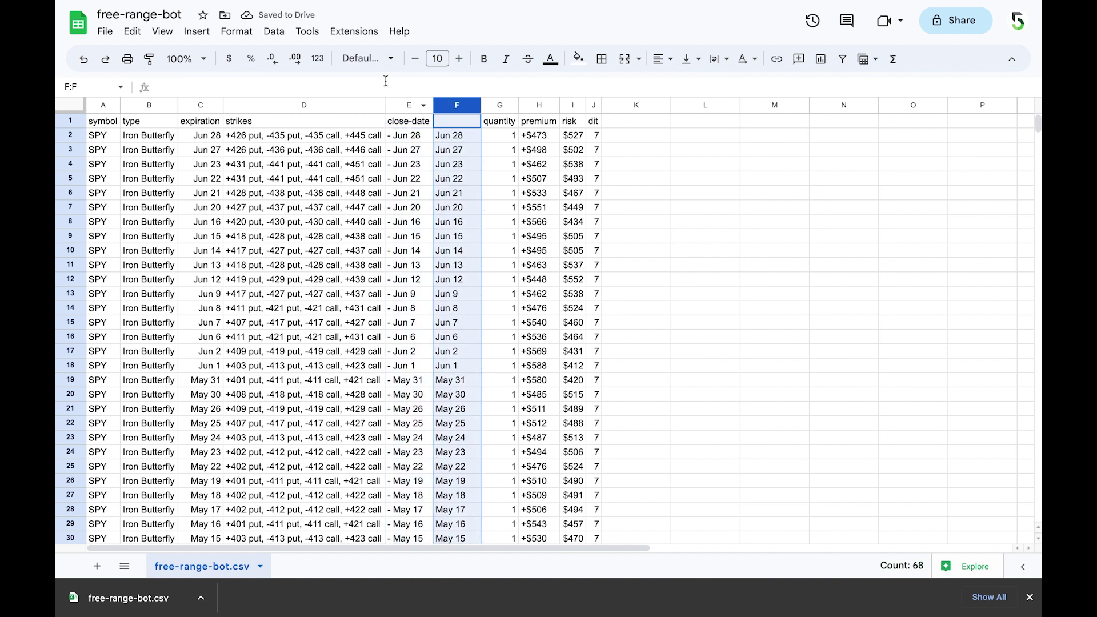
click(317, 58)
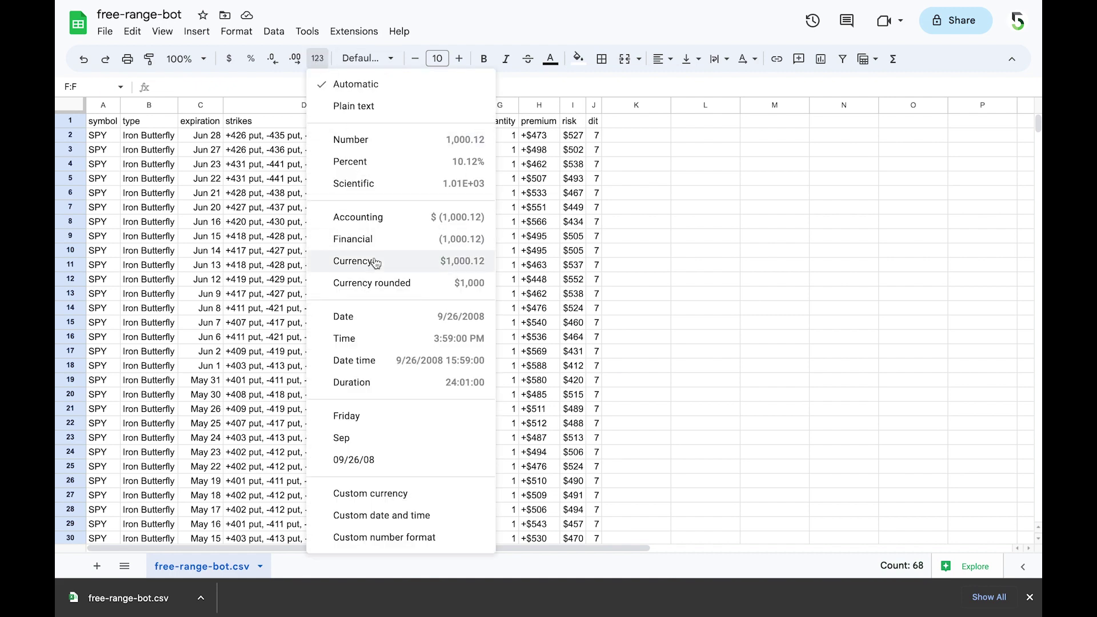
click(379, 467)
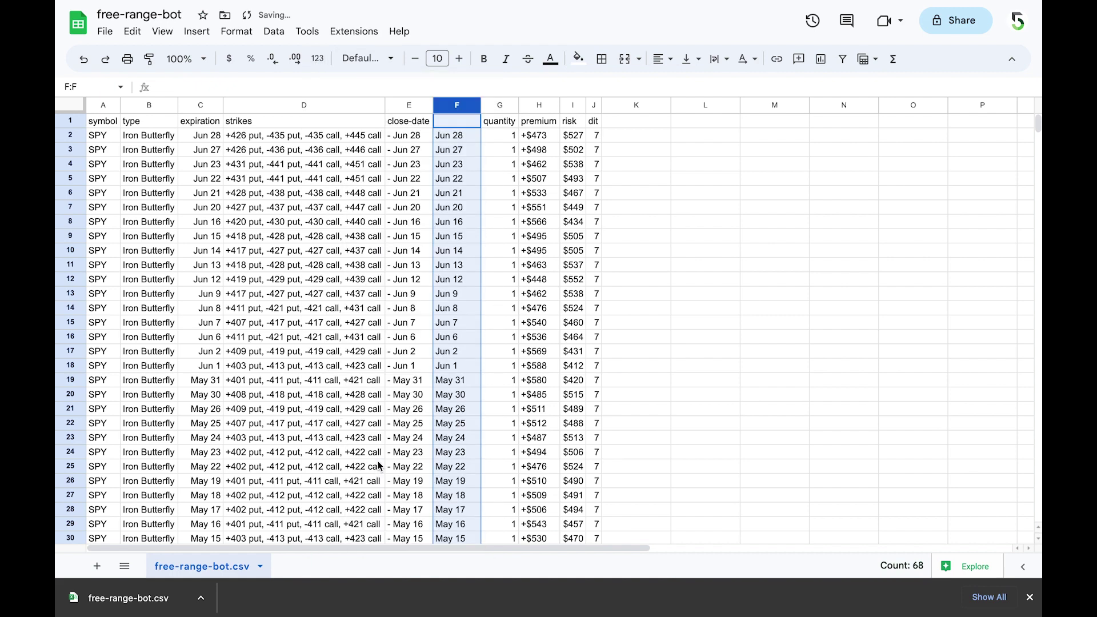
- Try to delete the original close-date column E, then undo the deletion
click(407, 105)
right_click(407, 105)
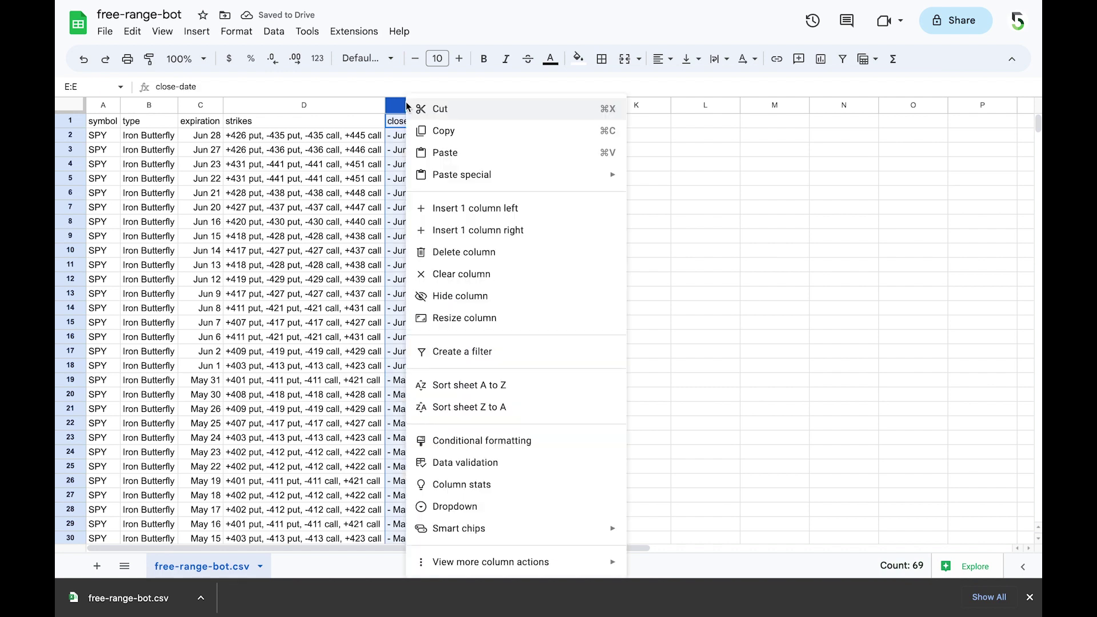
click(447, 257)
mouse_move(406, 139)
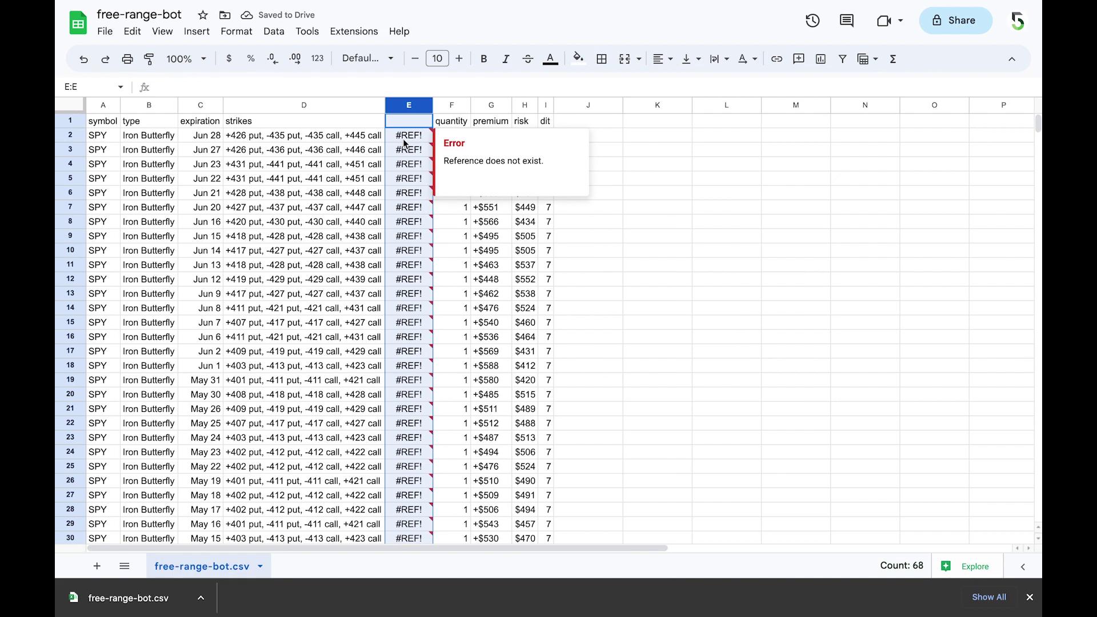
click(83, 60)
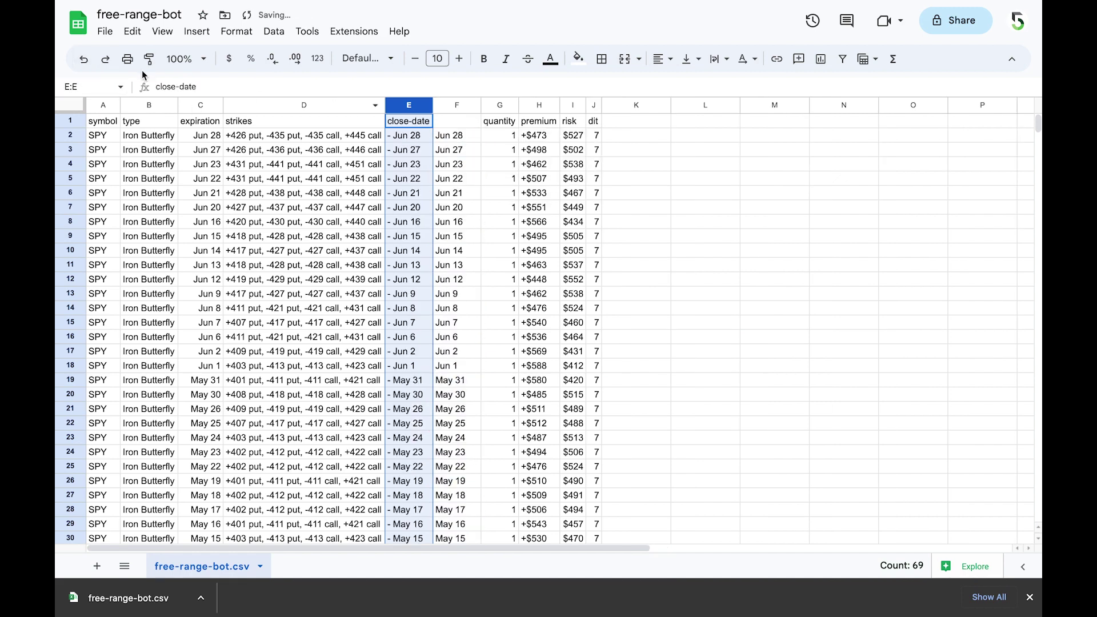
- Copy the formula results in column F and paste them as values only over column E
click(452, 107)
right_click(453, 106)
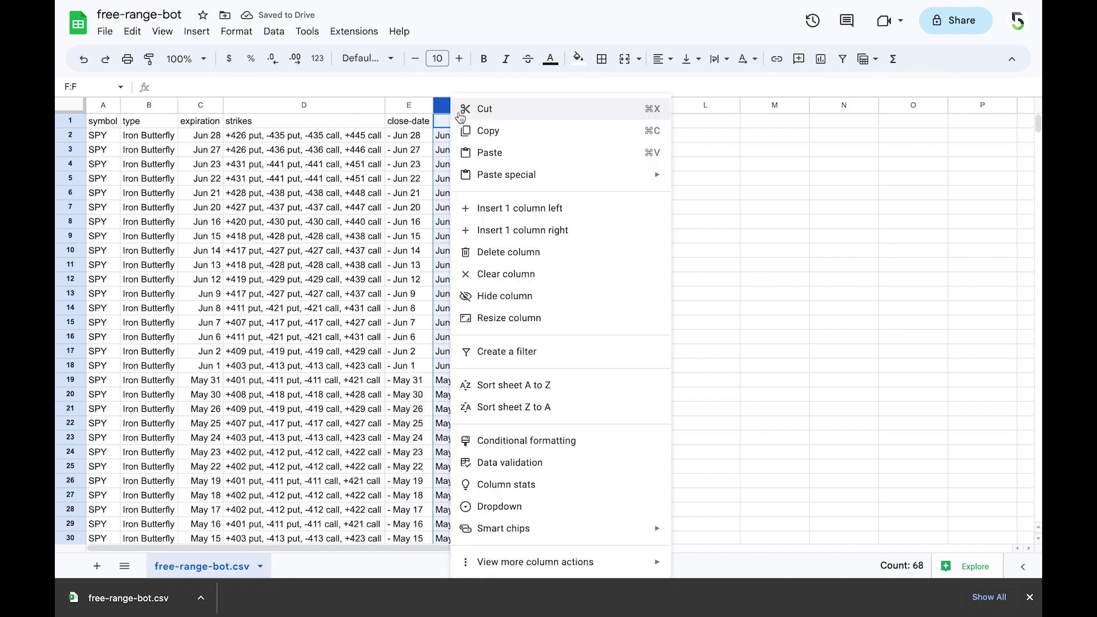
click(472, 131)
right_click(404, 107)
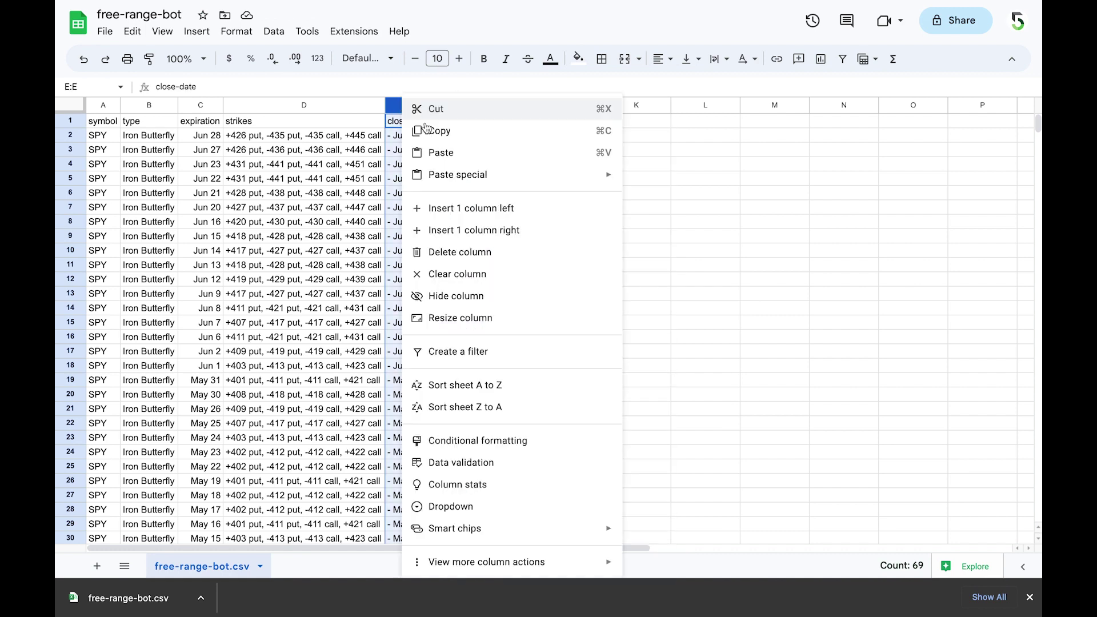
mouse_move(580, 173)
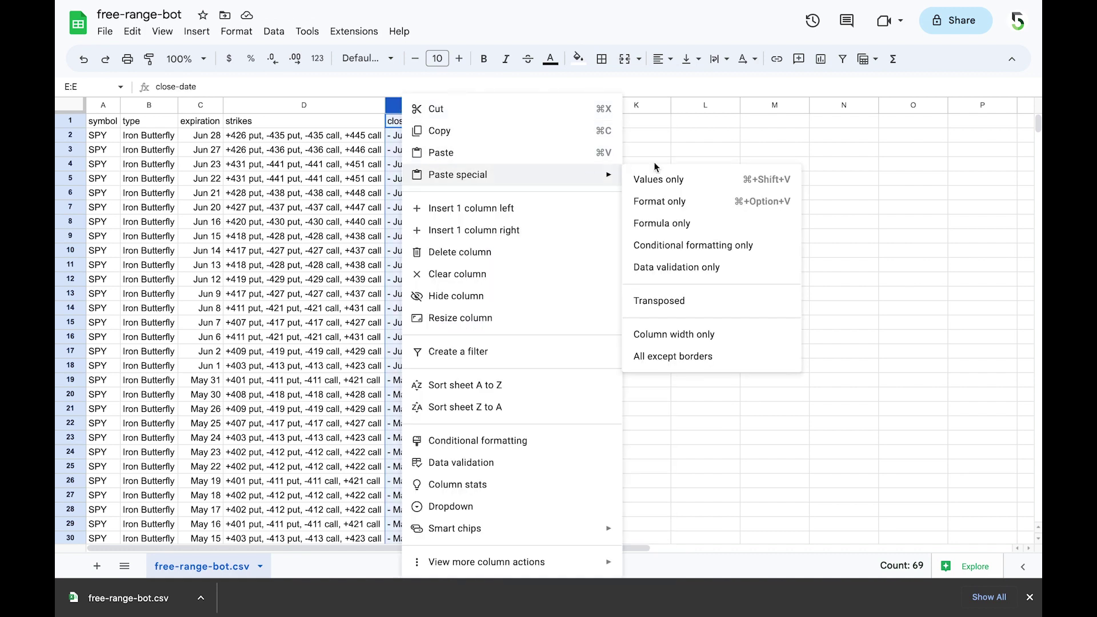
click(697, 180)
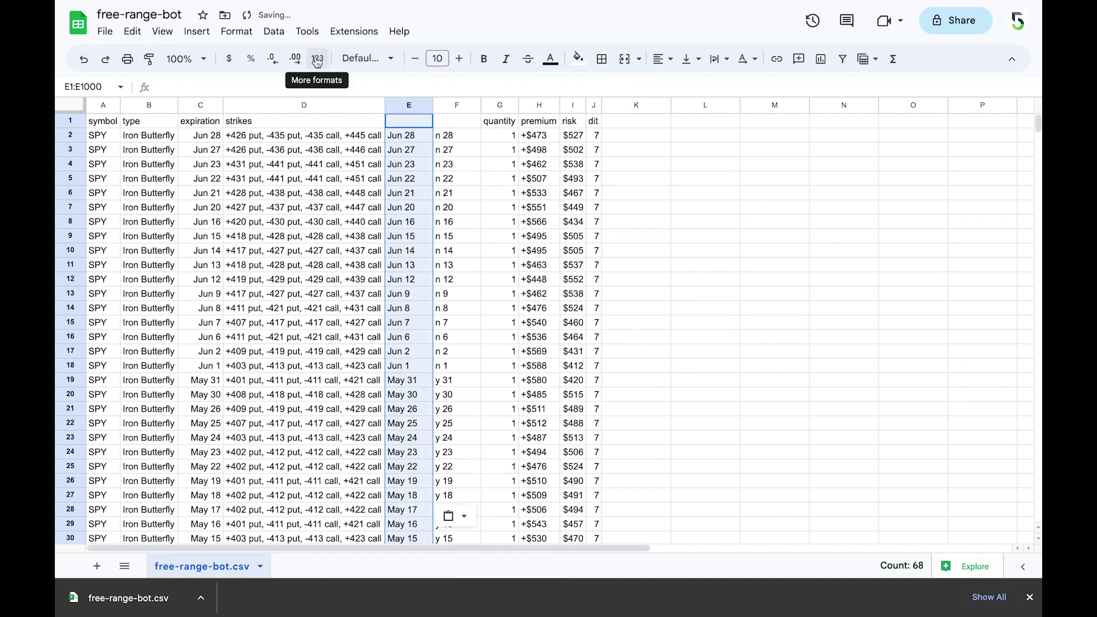
- Apply the 09/26/08 date format to column E and delete the helper column F
click(318, 59)
click(373, 465)
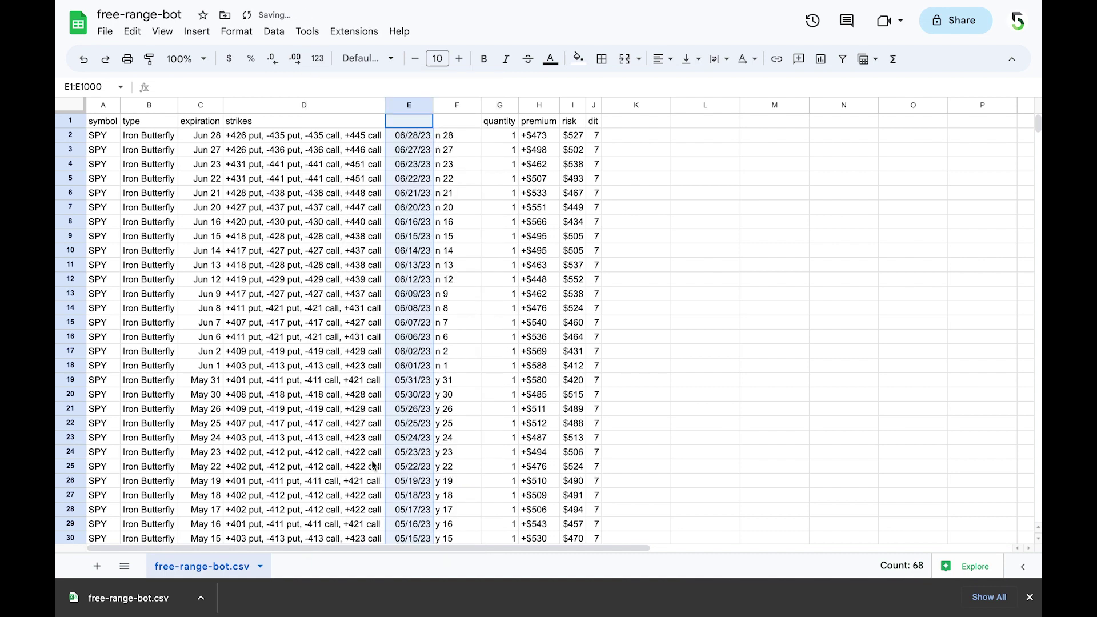
right_click(451, 103)
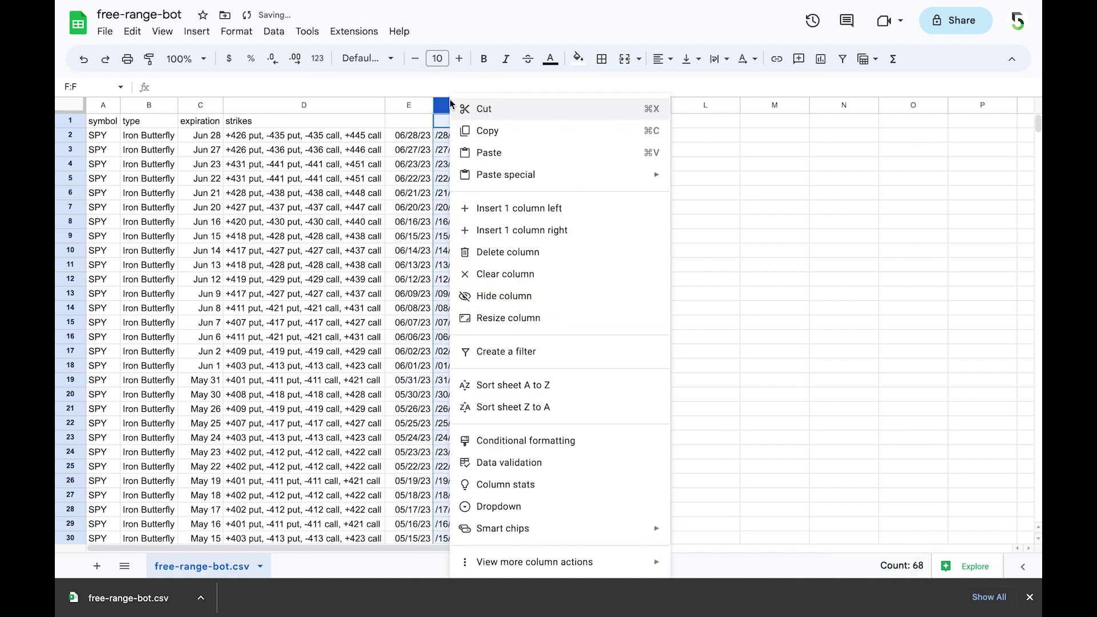
click(492, 252)
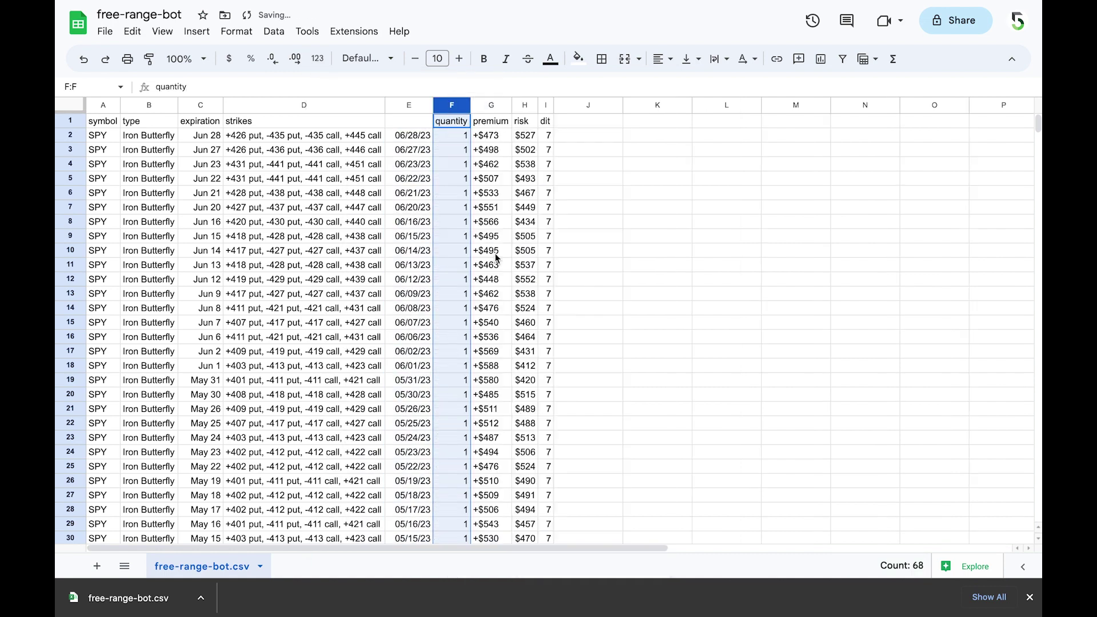
- Enter the header close-date in cell E1 above the formatted dates
click(584, 137)
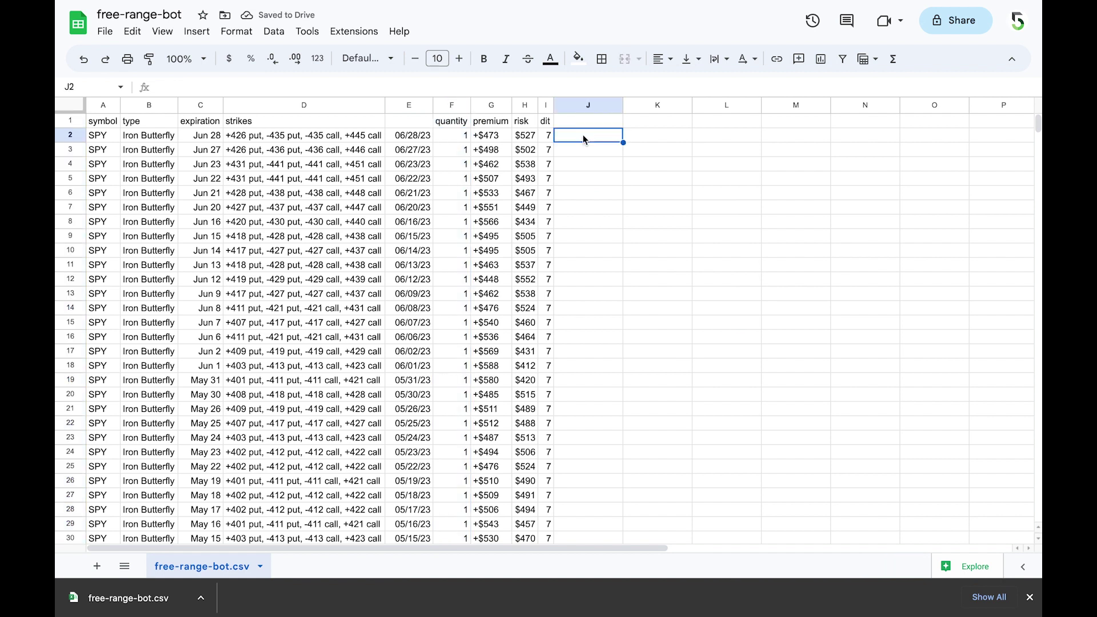
key(Left)
key(Left)
key(Left)
key(Left)
key(Left)
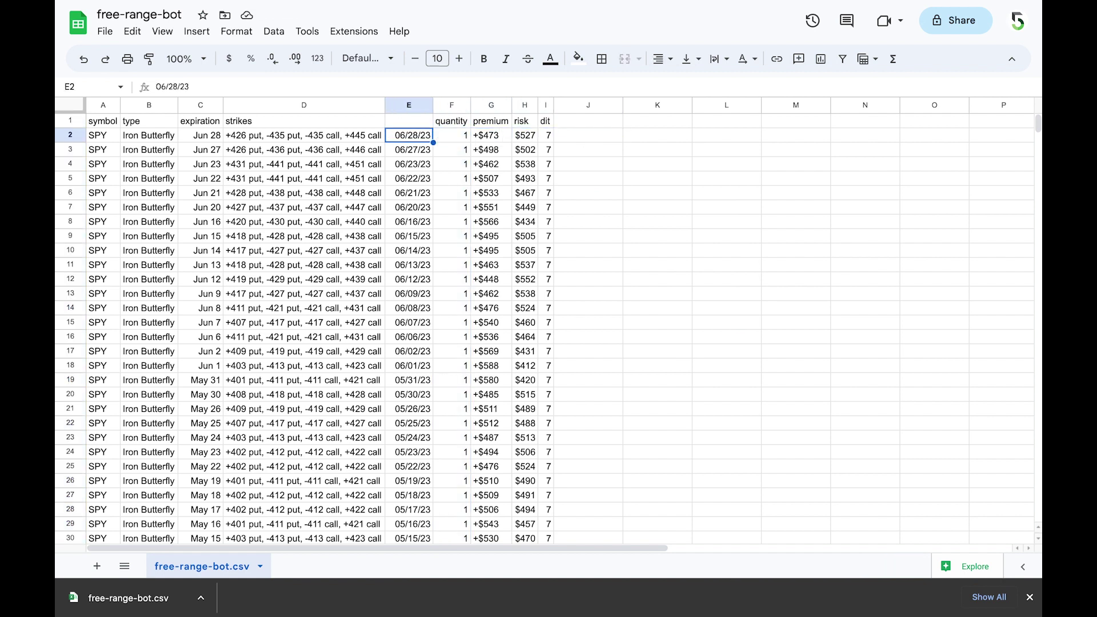
key(Up)
text(close-date)
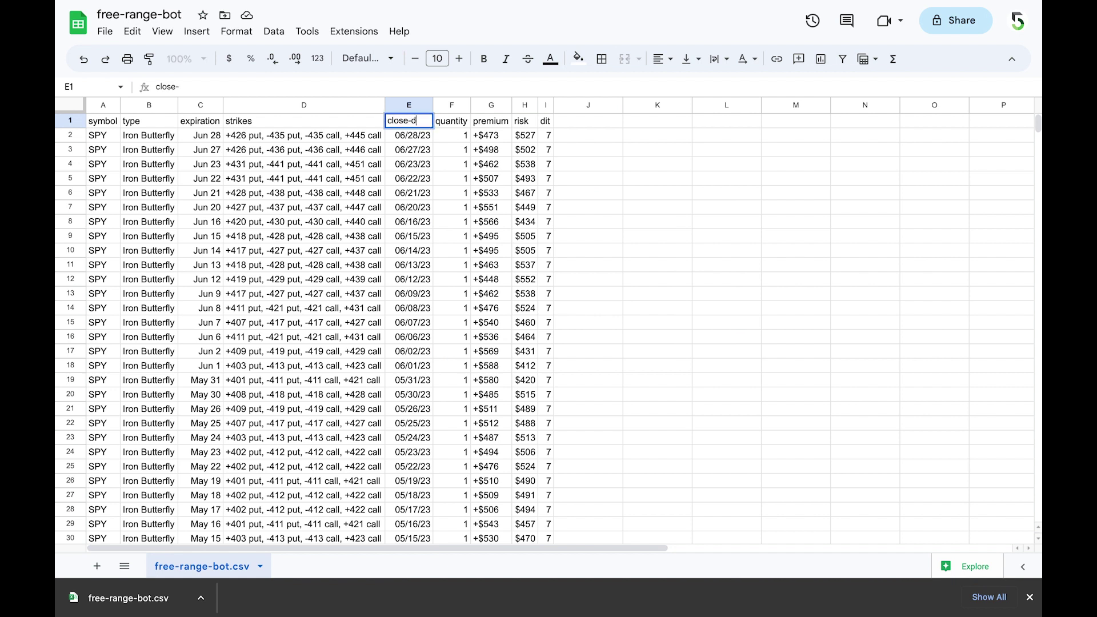
- Add the header open-date in cell J1 of the first empty column after dit
key(Right)
key(Right)
key(Right)
key(Right)
key(Right)
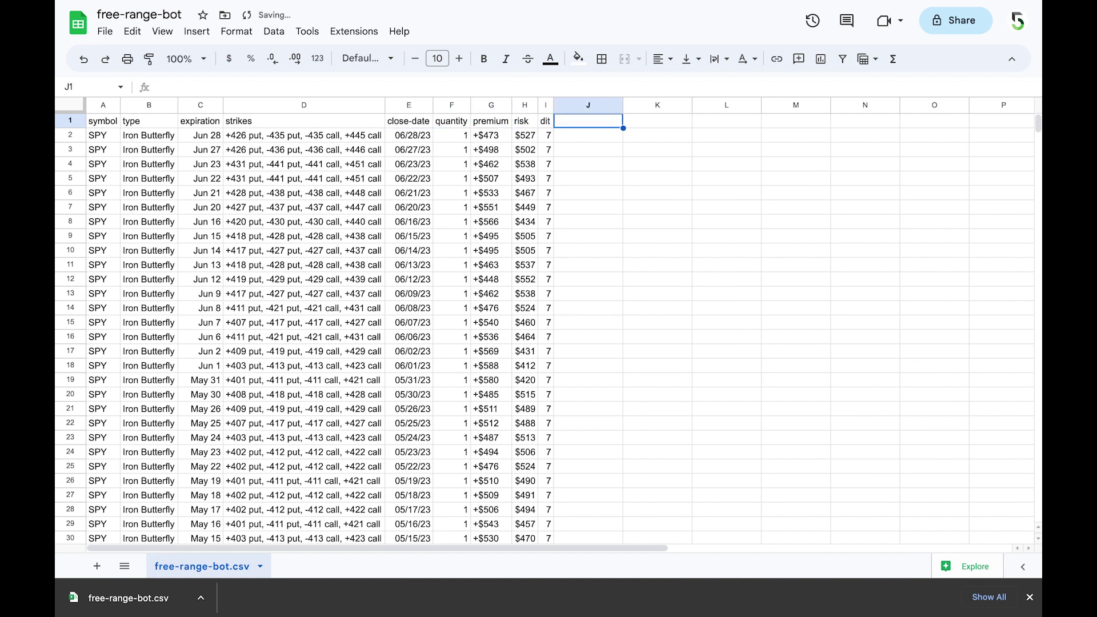
text(open-date)
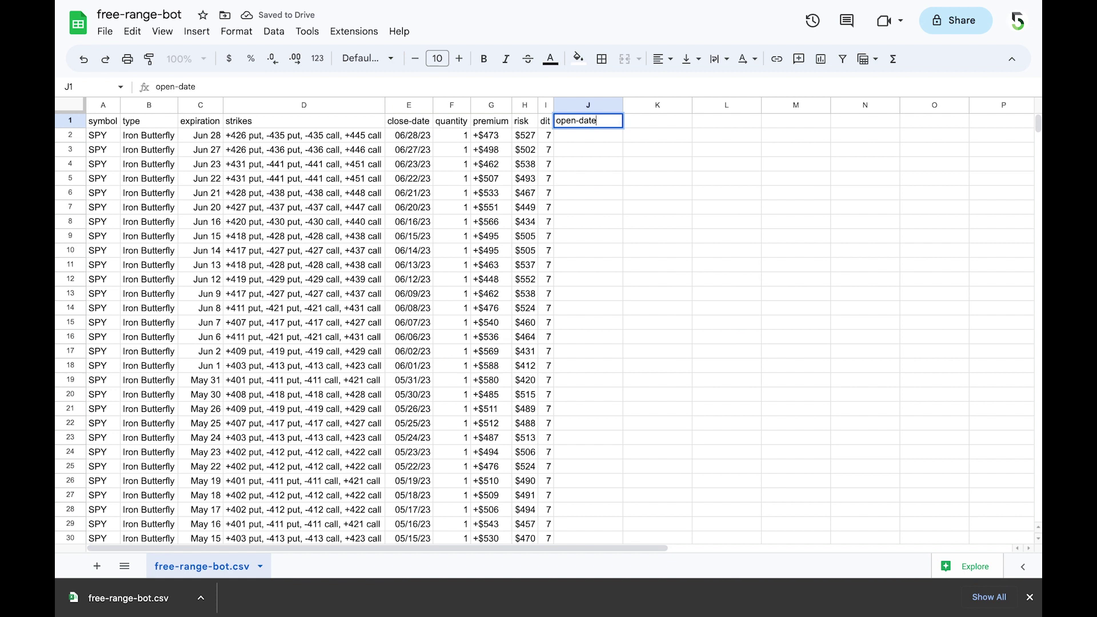
key(Return)
- Enter the formula =E2-I2 in cell J2 to subtract the days in trade from the close date
text(=)
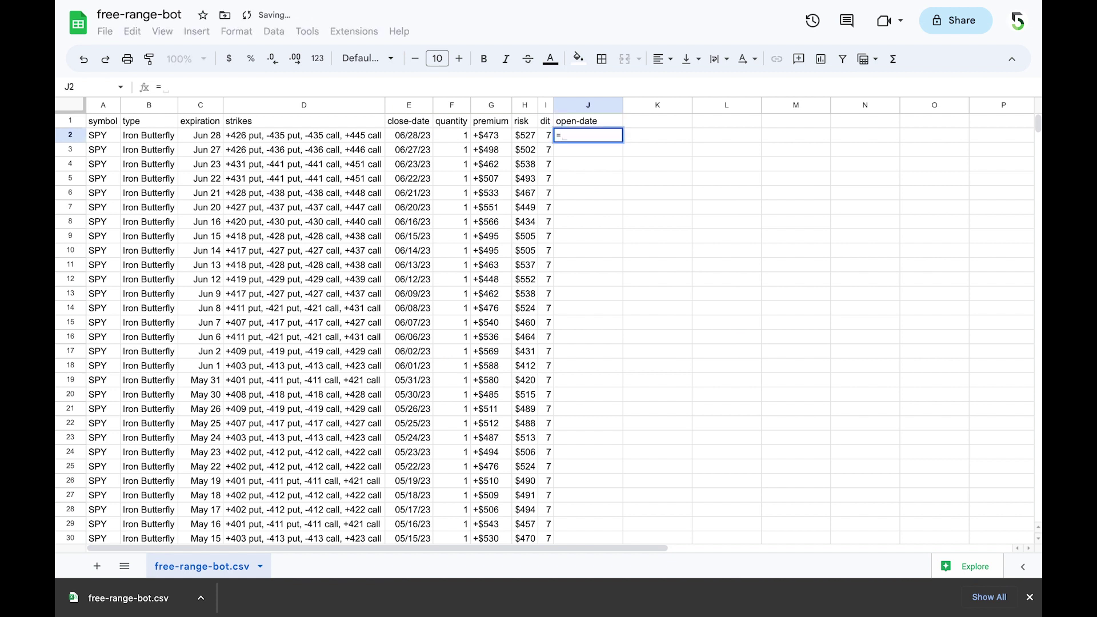
click(420, 140)
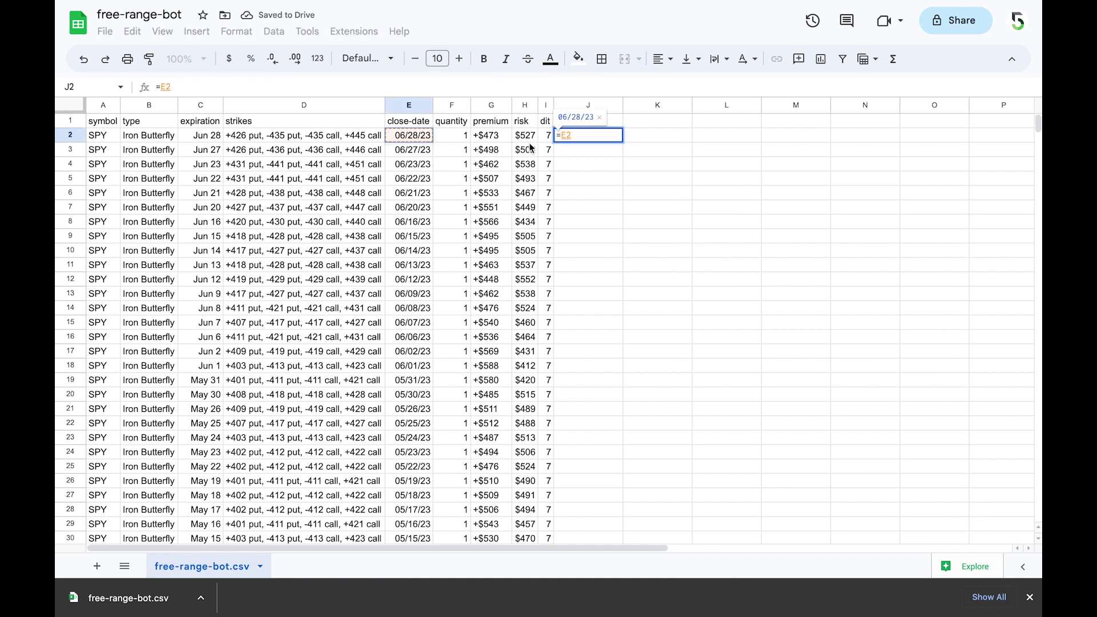
text(-)
click(547, 136)
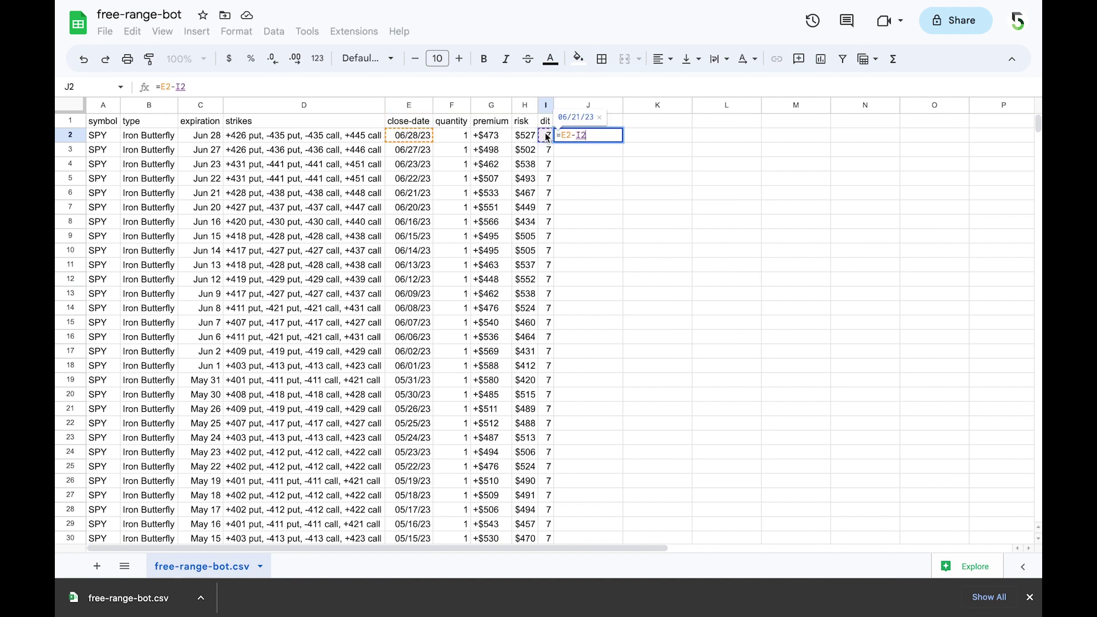
key(Return)
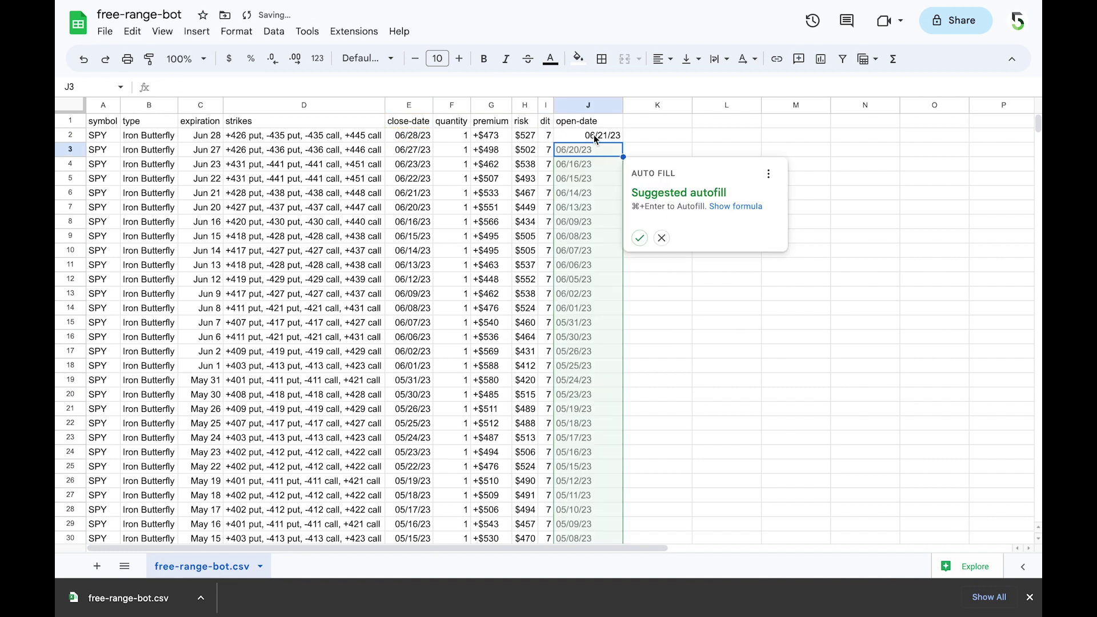
- Accept the suggested autofill of the open-date formula down column J and check the filled formulas down to row 6
click(641, 237)
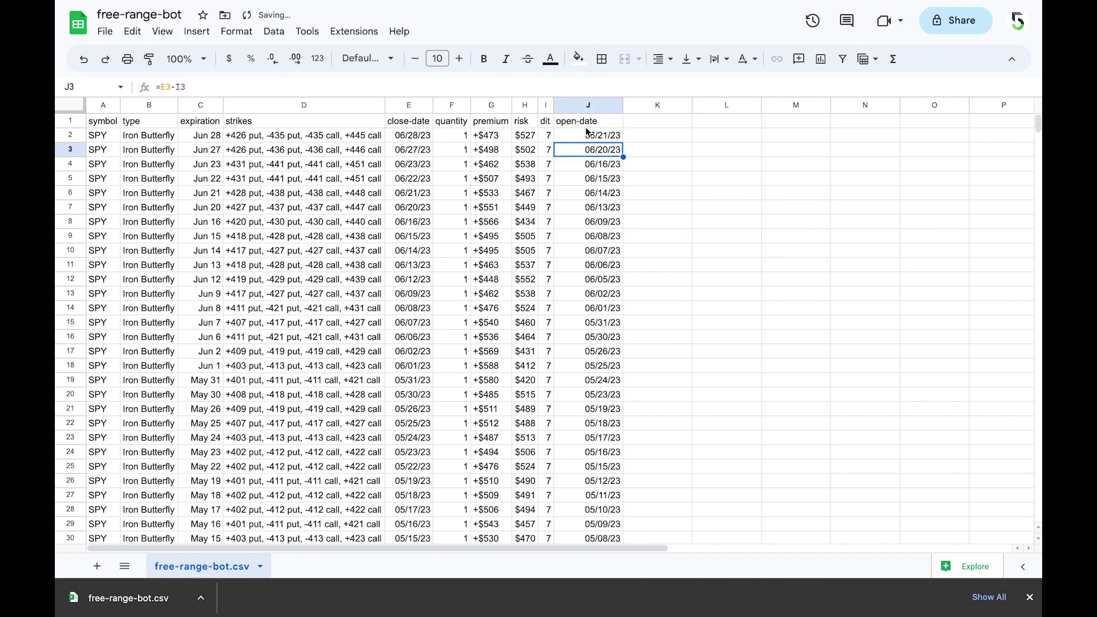
key(Down)
key(Down)
key(Down)
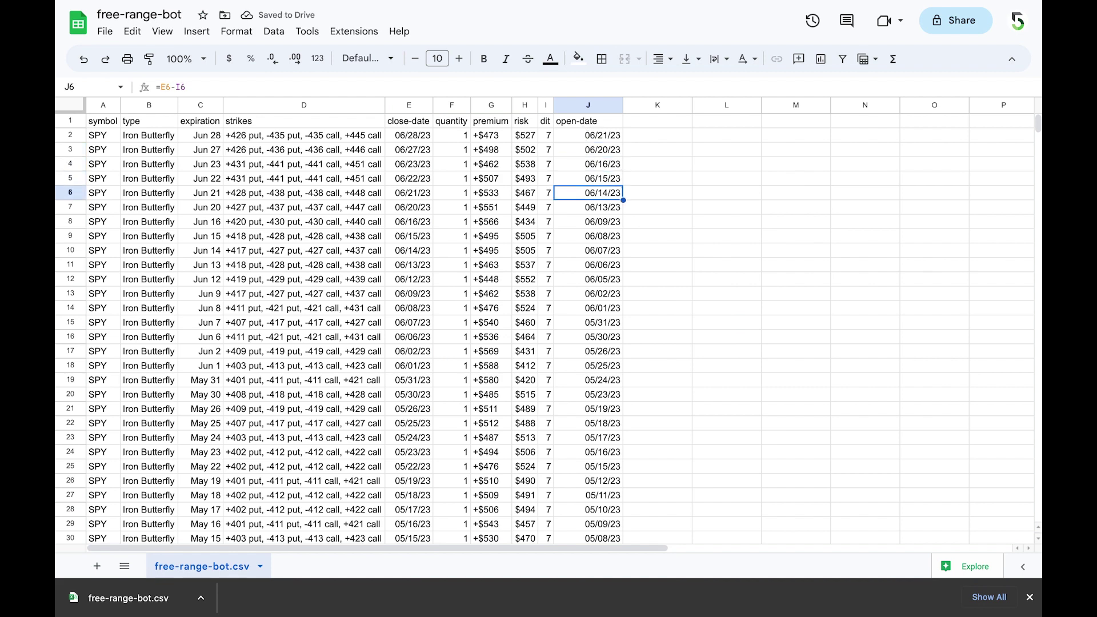
key(Up)
key(Up)
- Copy the open-date column J and paste it back over itself as values only
click(581, 104)
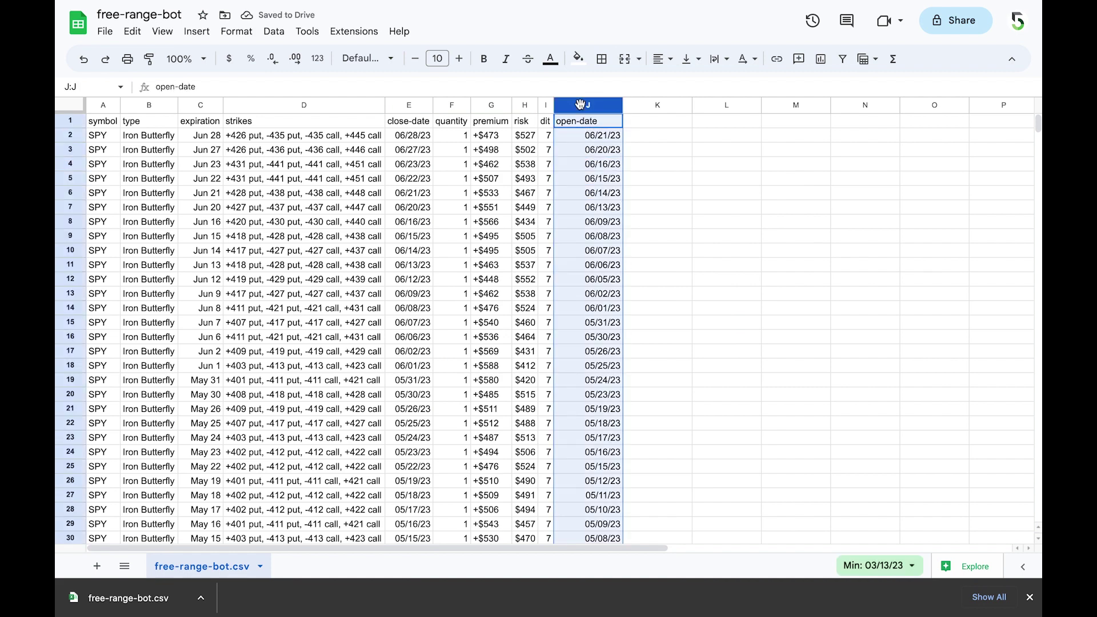
right_click(580, 105)
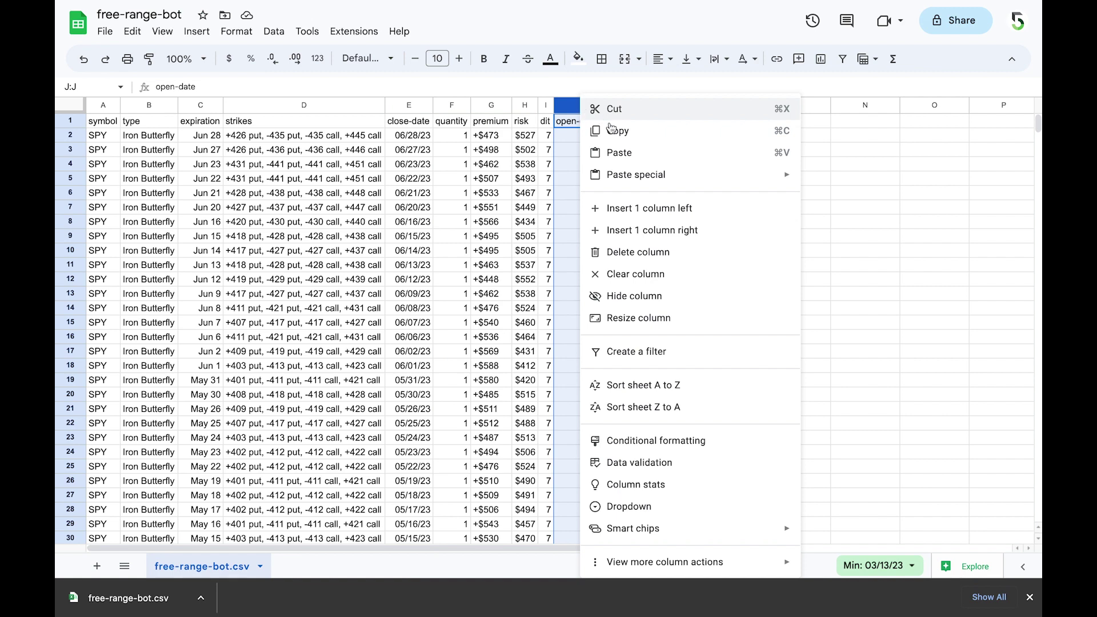
click(617, 137)
right_click(581, 106)
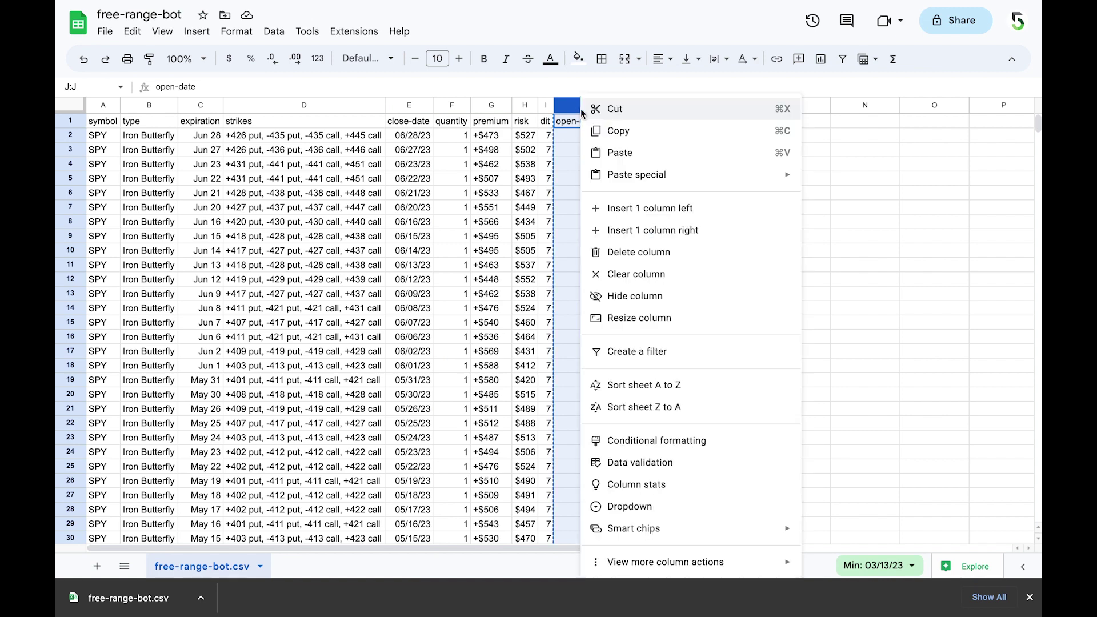
mouse_move(639, 175)
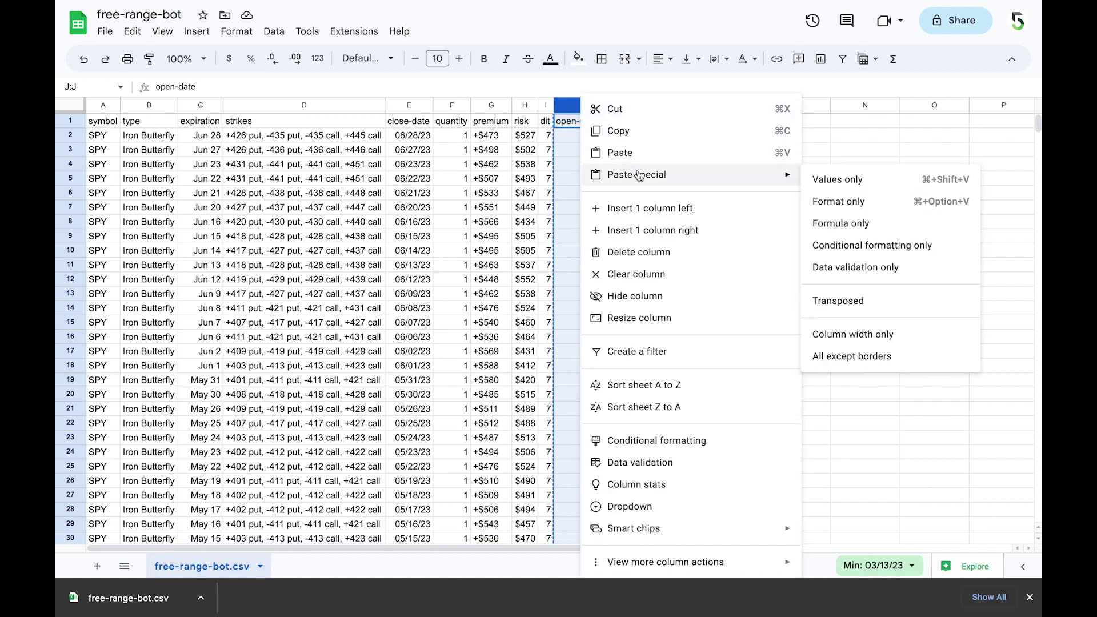
click(844, 183)
- Check cells J2 through J10 to see whether the open dates are plain values instead of formulas
click(592, 144)
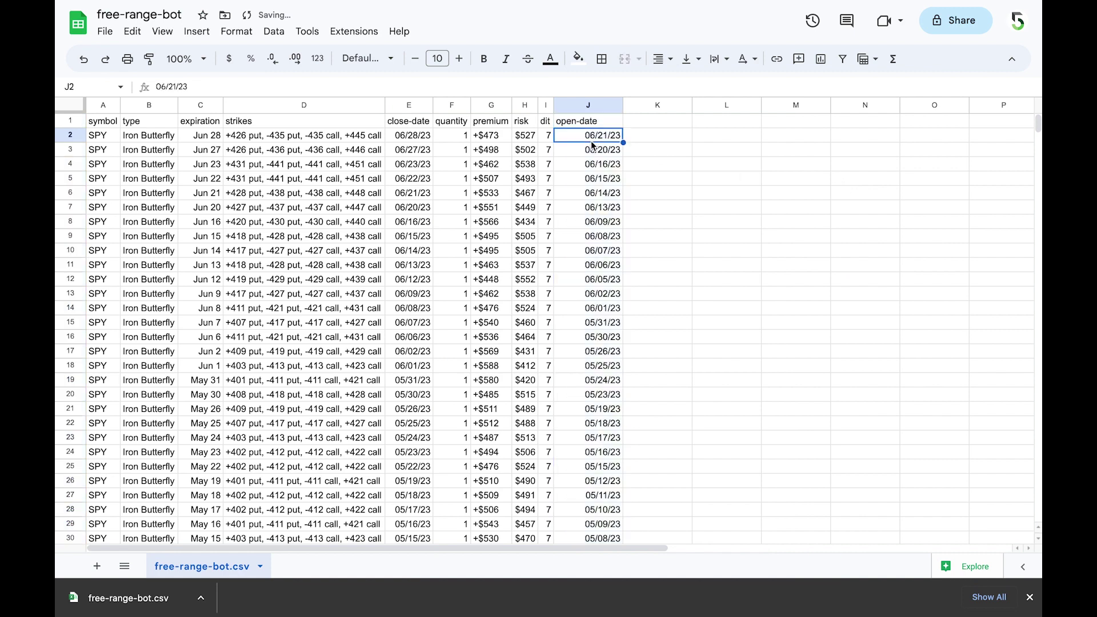
key(Down)
key(Down)
key(Down)
key(Down)
key(Down)
key(Down)
key(Down)
key(Down)
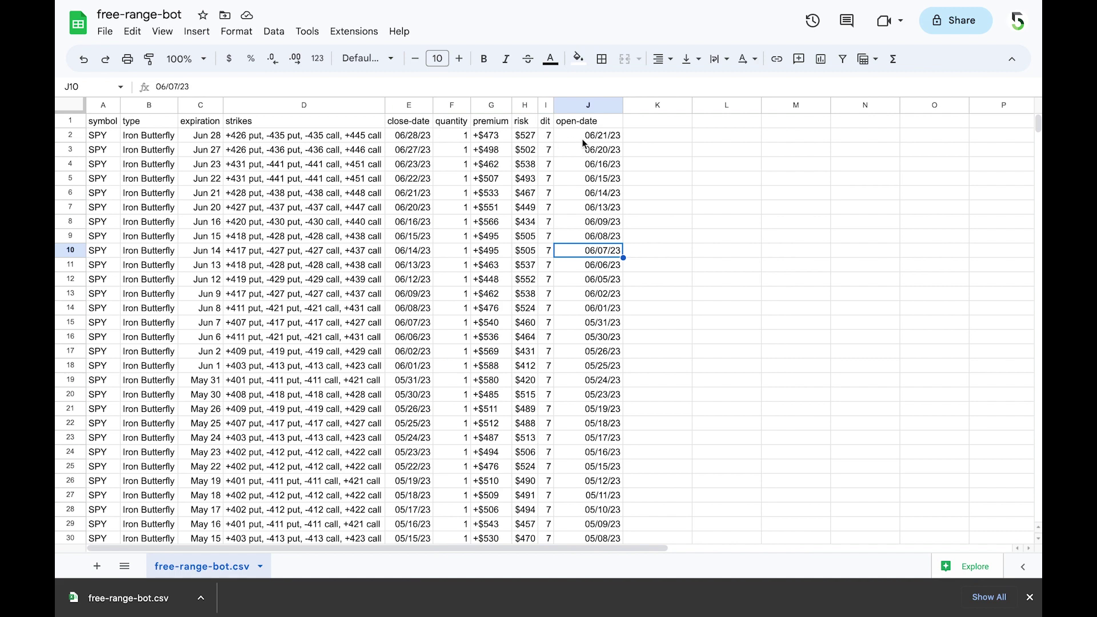
- Delete the dit column I, keeping the open-date column
right_click(543, 108)
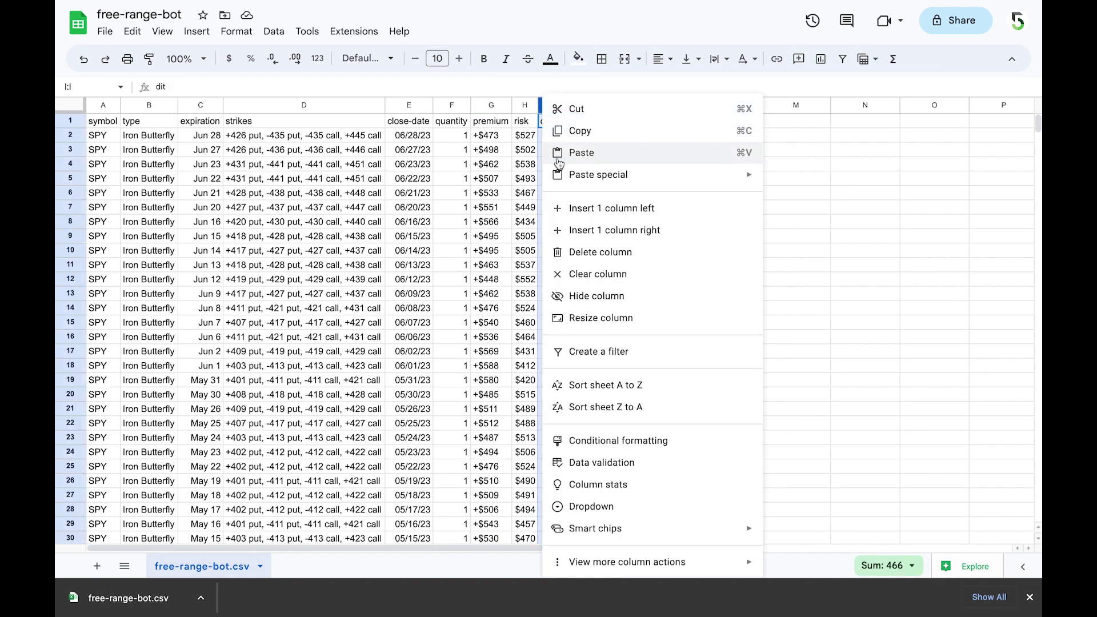
click(583, 251)
click(593, 223)
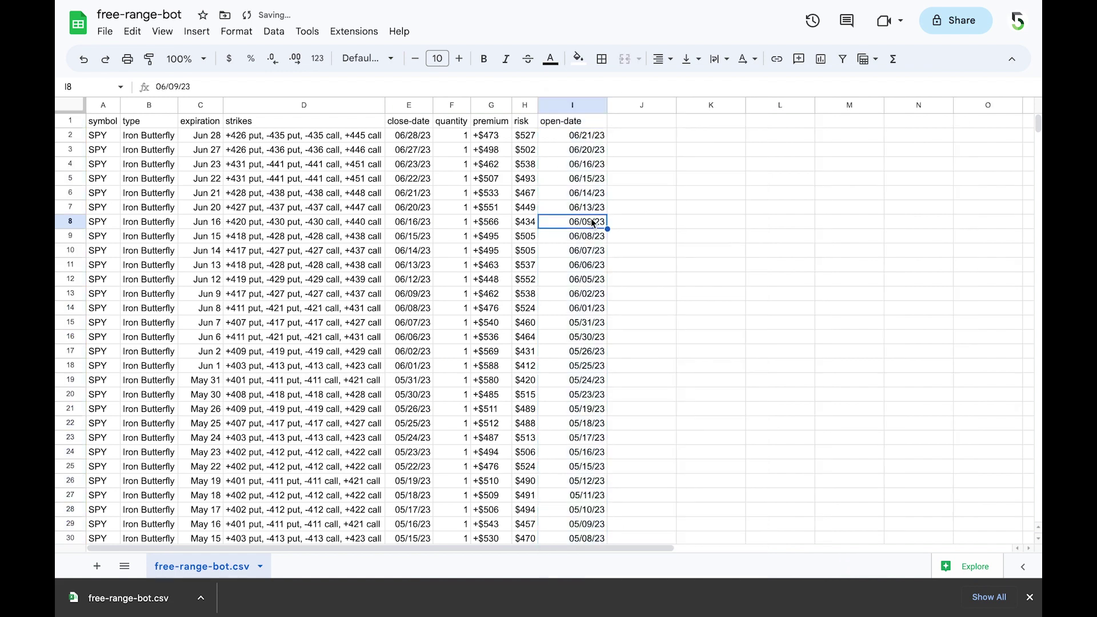